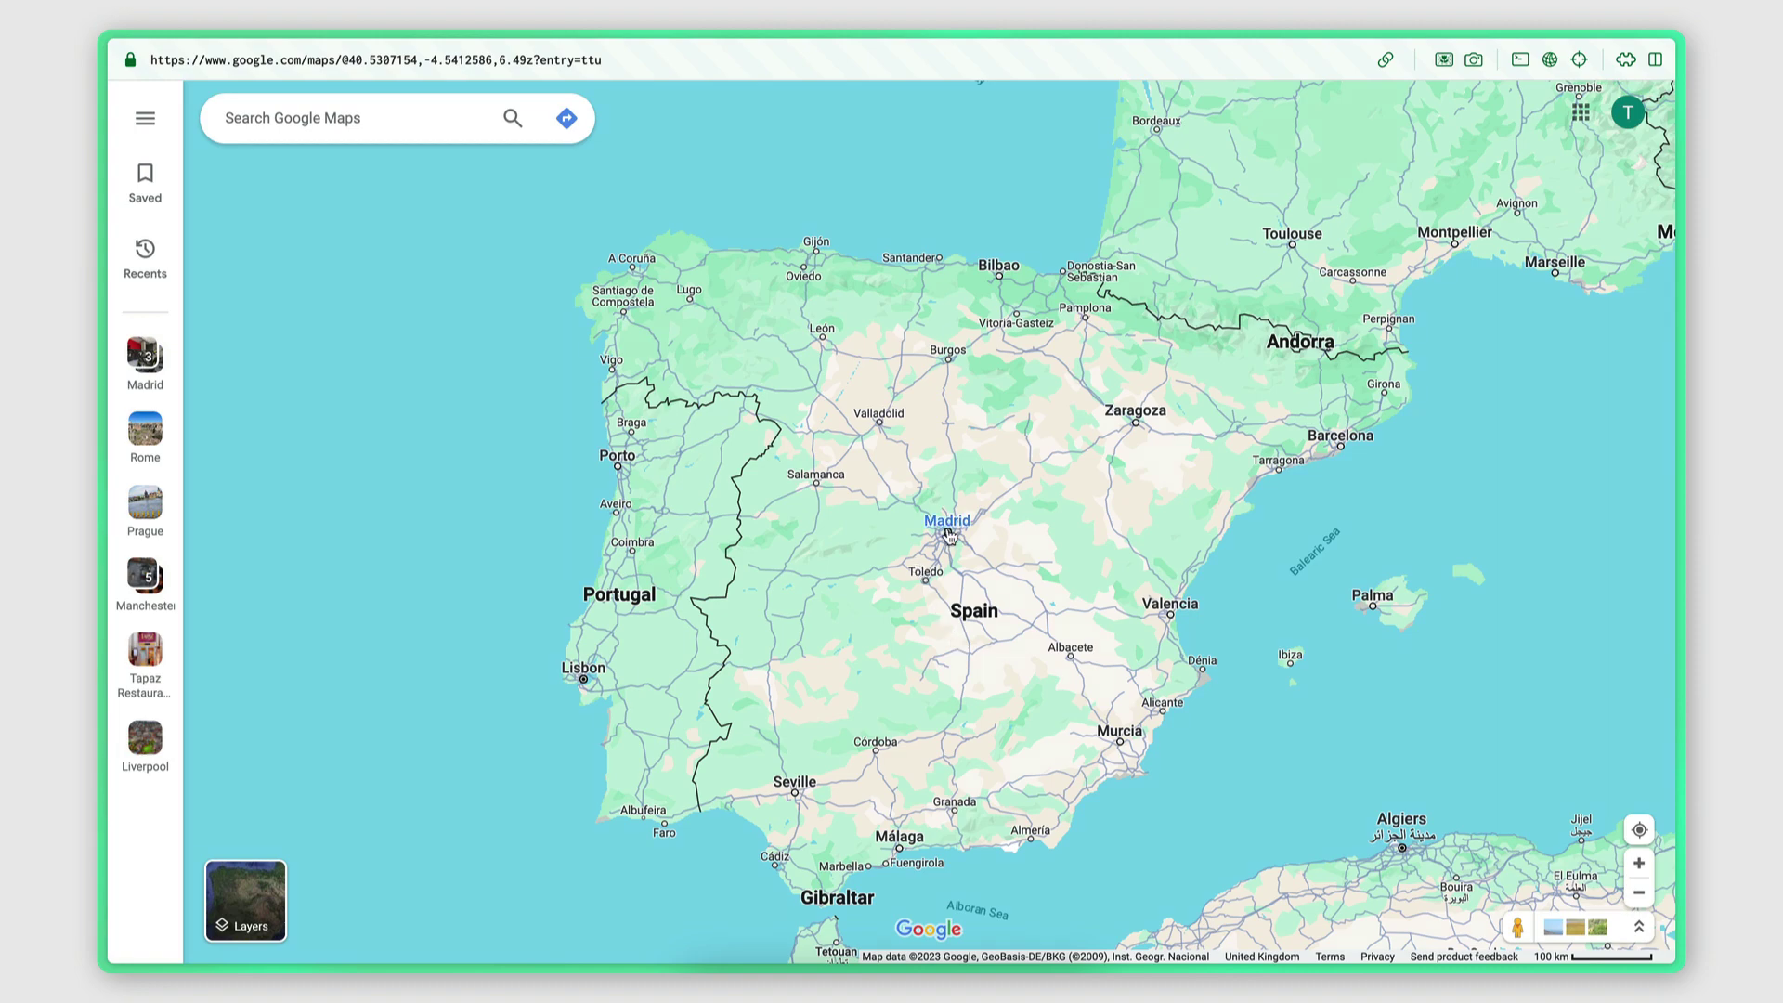
Zoom the map into Madrid and search Google Maps for 'gyms in Madrid'
{"action": "scroll", "coordinate": [956, 538], "scroll_direction": "up", "scroll_amount": 5}
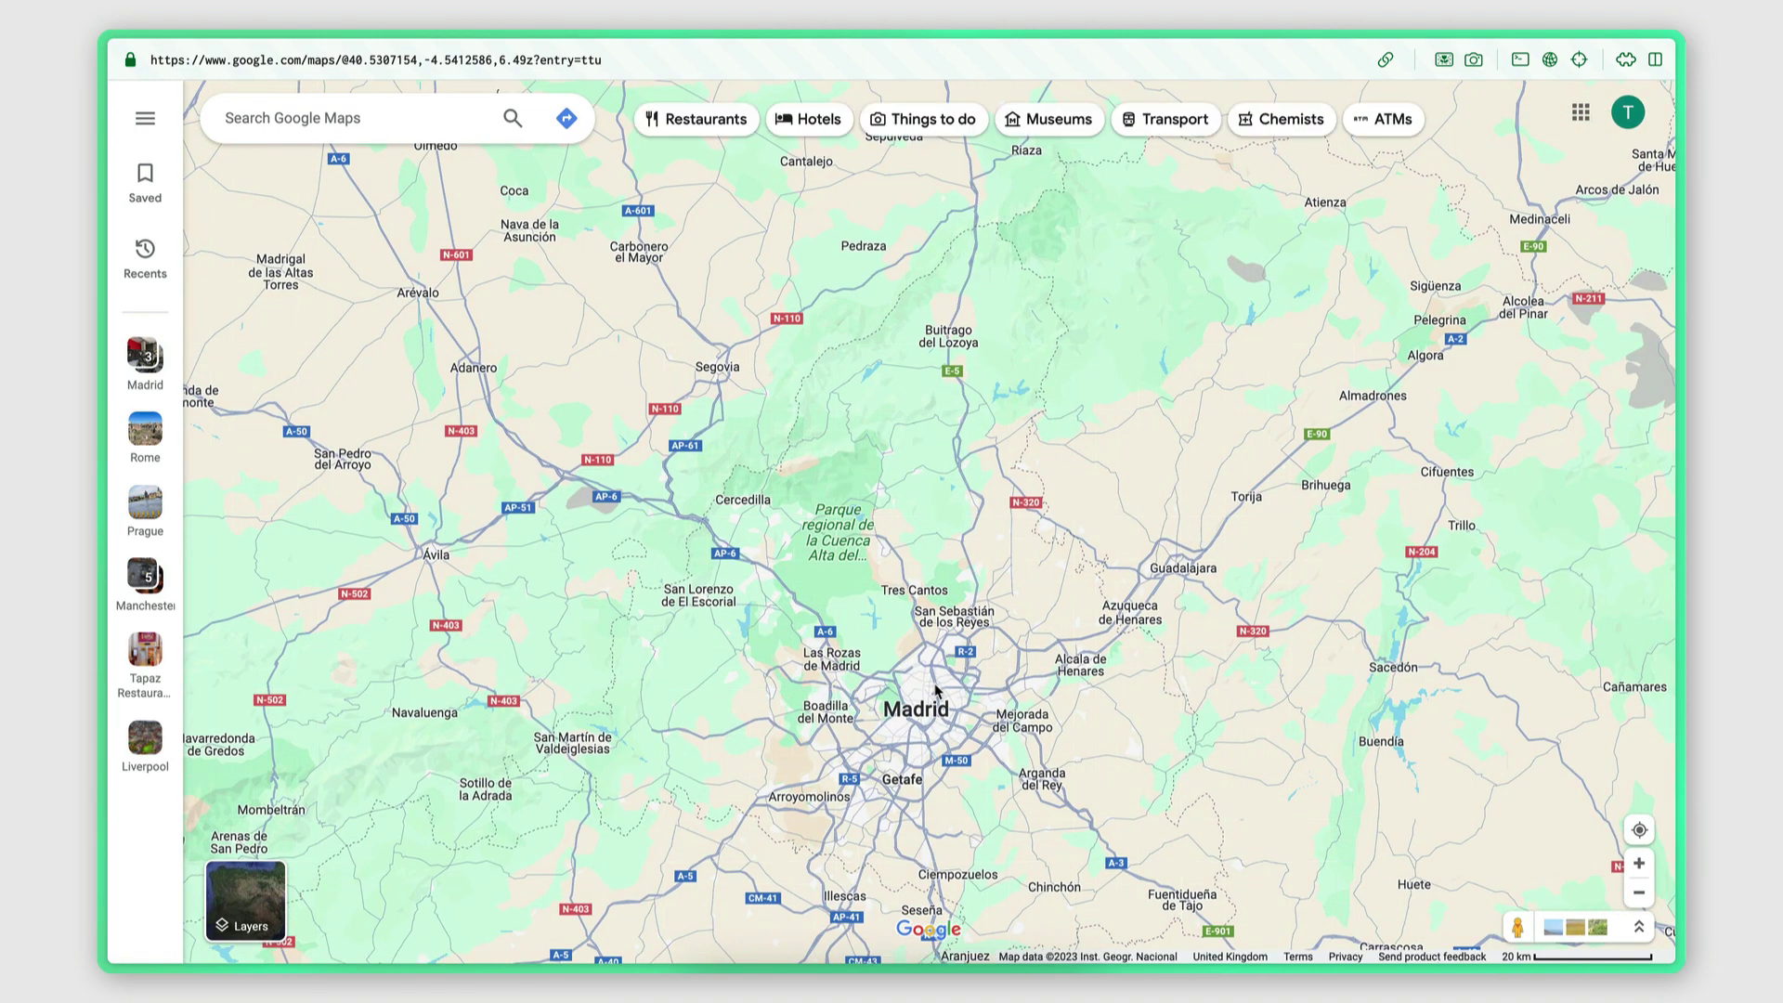
{"action": "scroll", "coordinate": [977, 535], "scroll_direction": "up", "scroll_amount": 3}
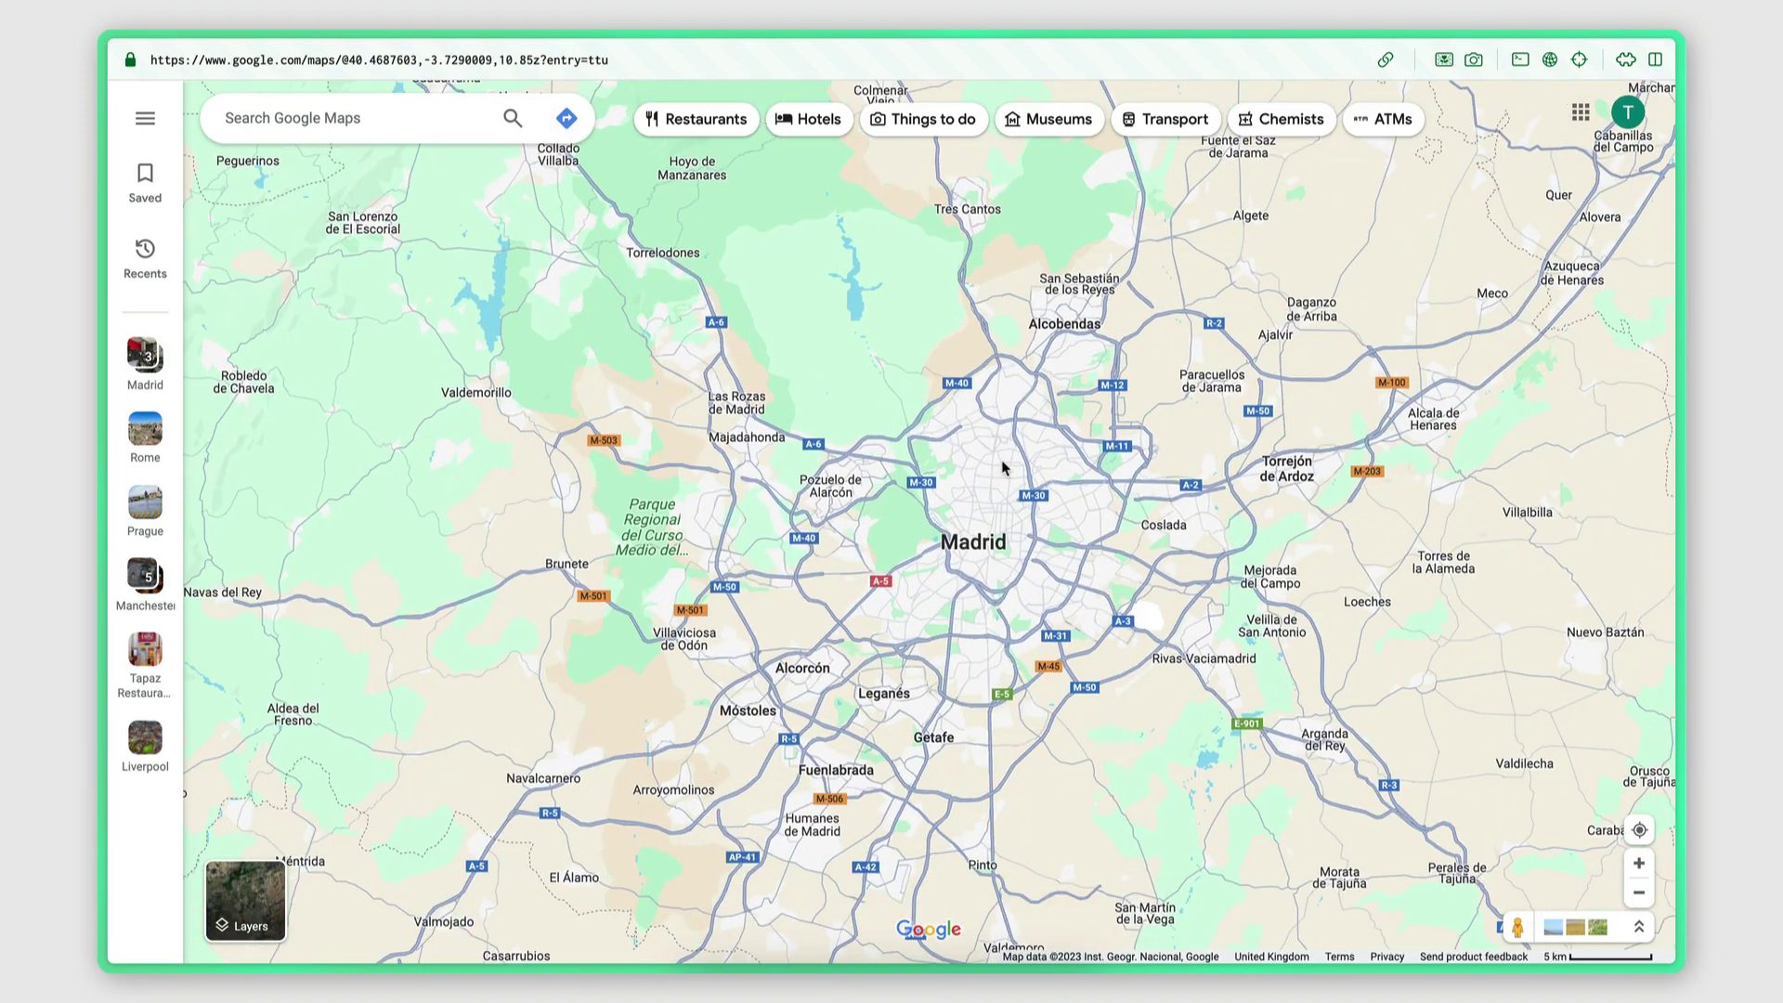
{"action": "left_click", "coordinate": [353, 118]}
{"action": "type", "text": "gy"}
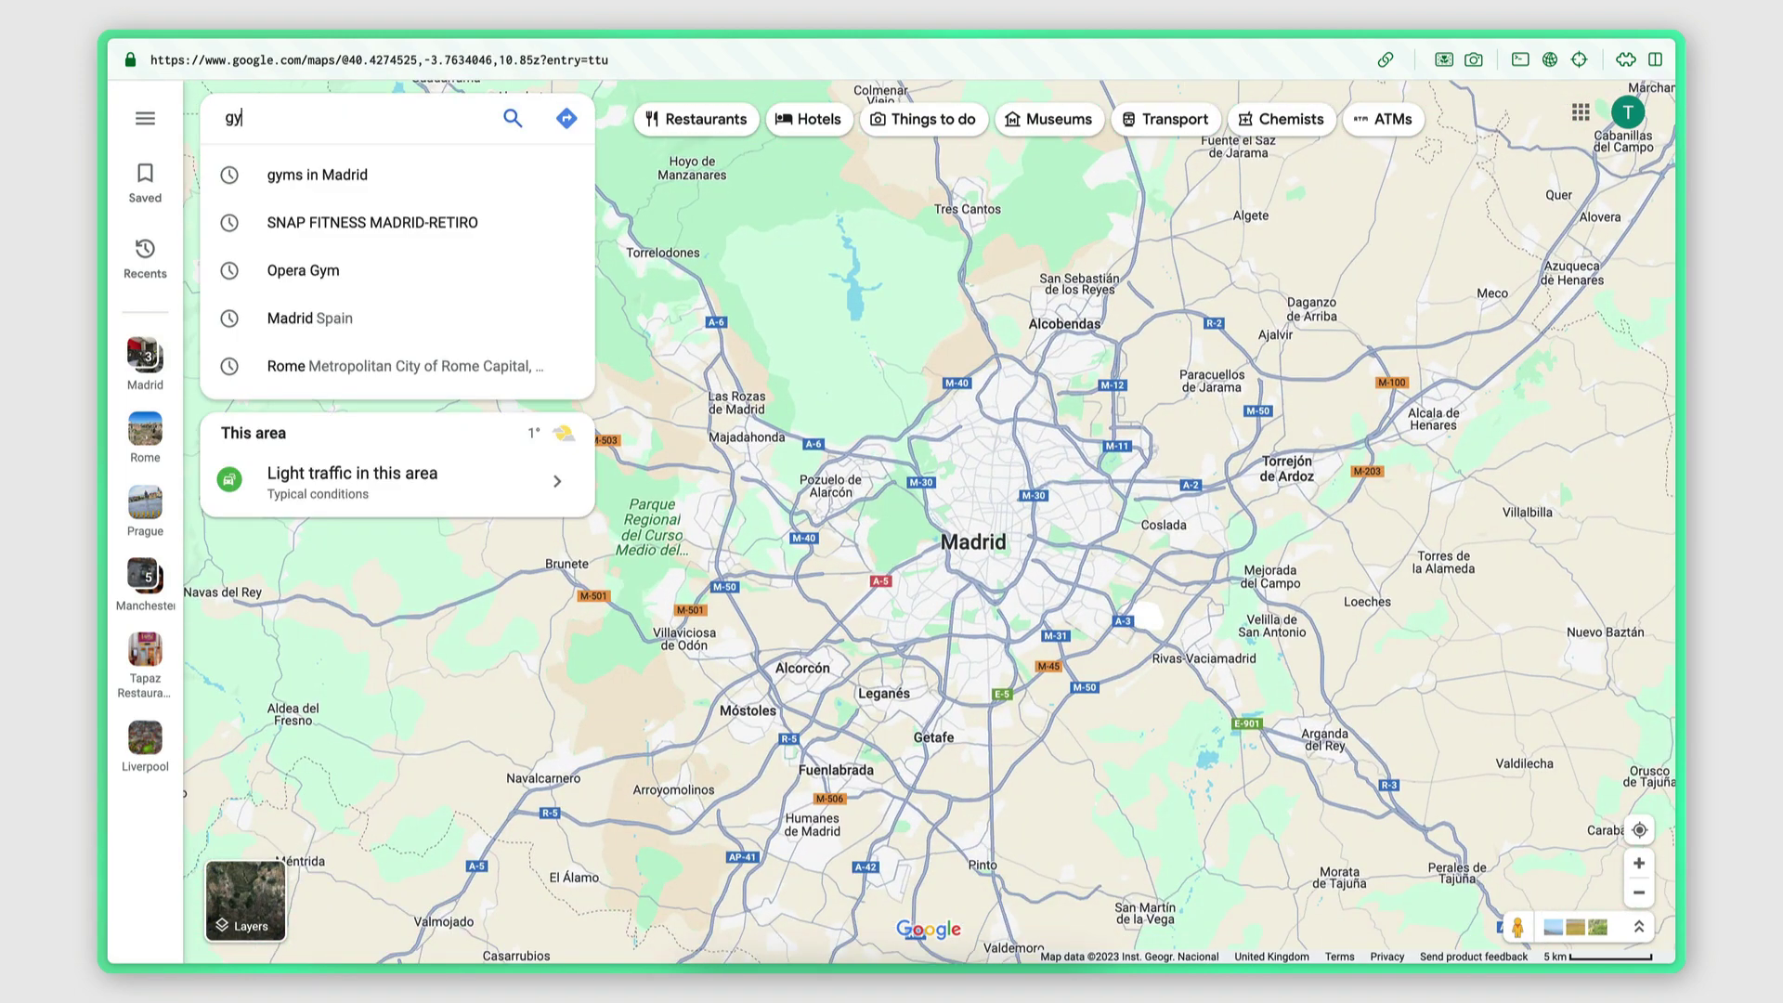
{"action": "type", "text": "ms in Madrid"}
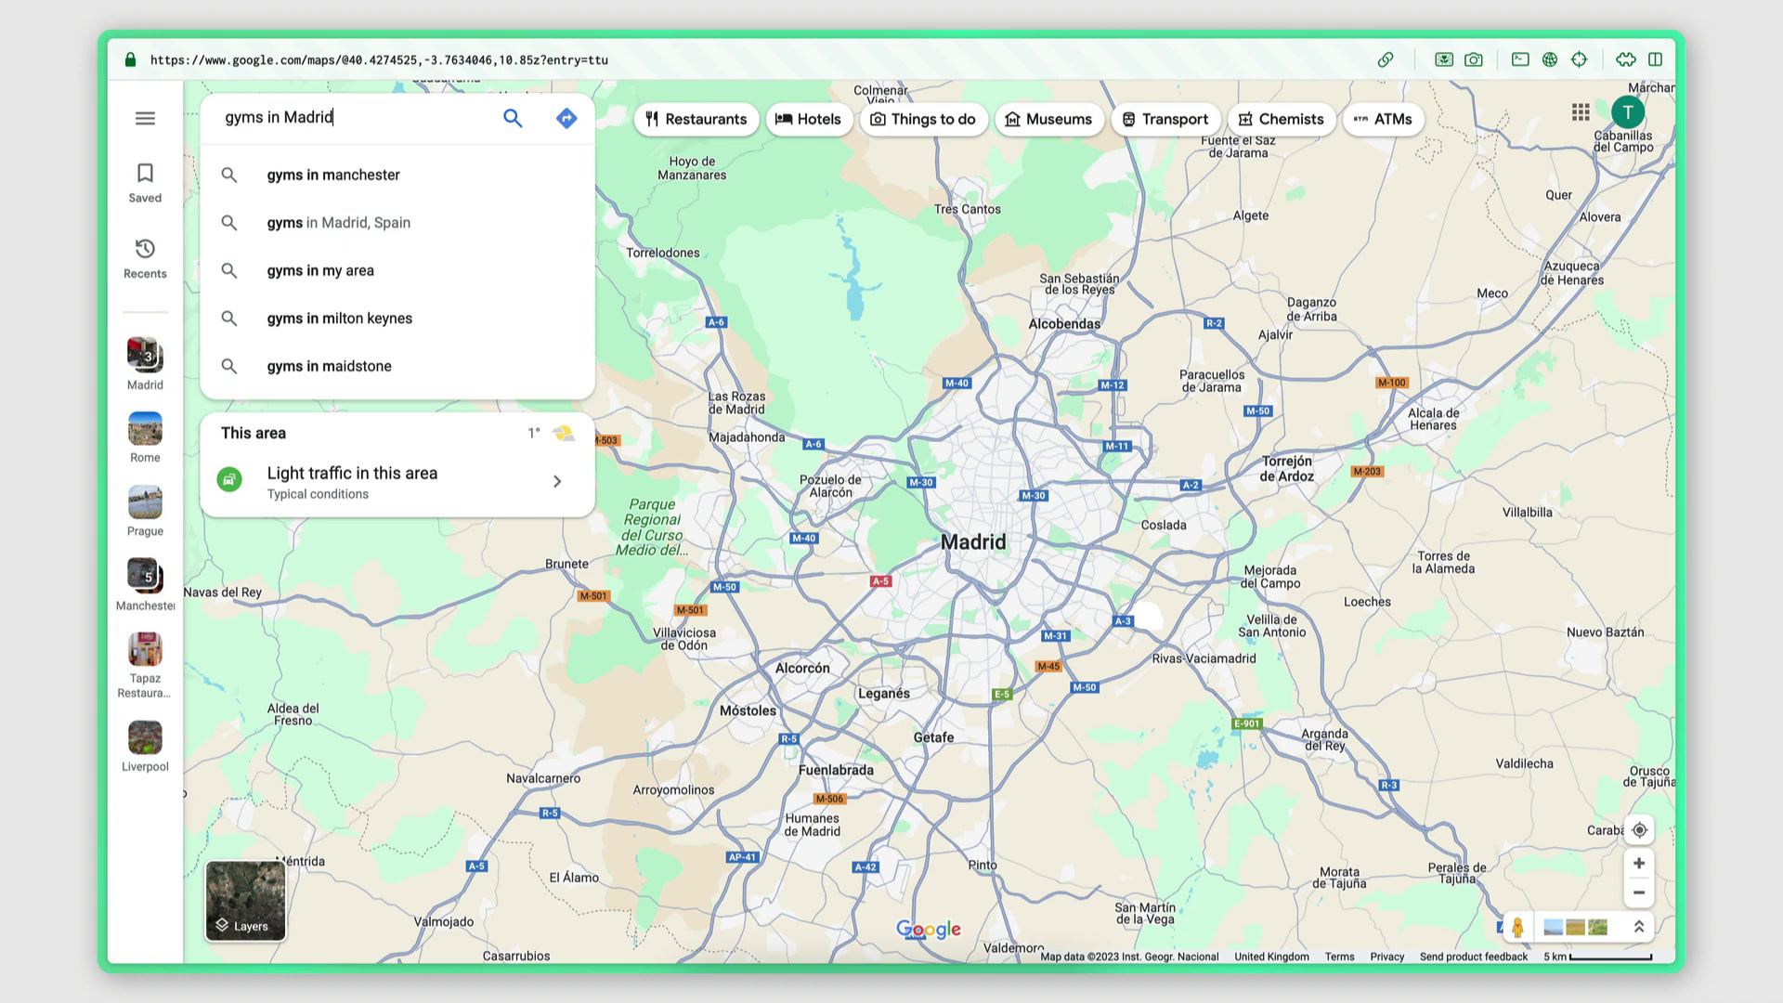
{"action": "key", "text": "Return"}
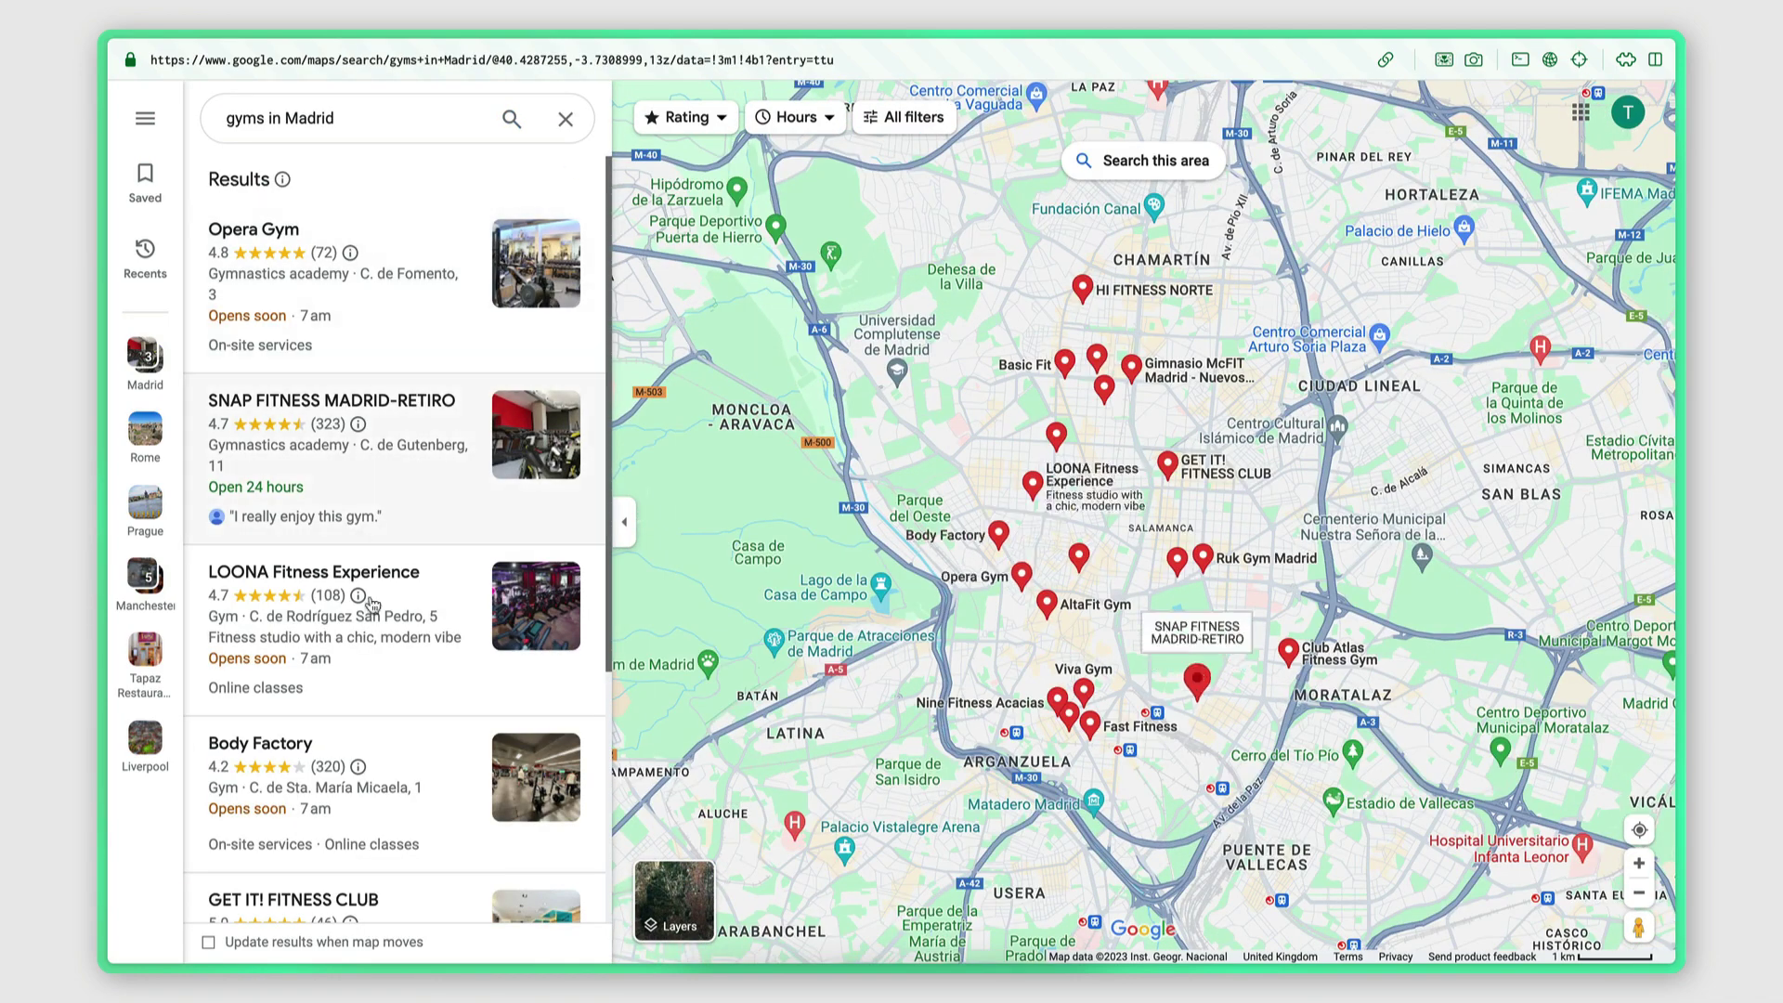
{"action": "scroll", "coordinate": [372, 656], "scroll_direction": "down", "scroll_amount": 20}
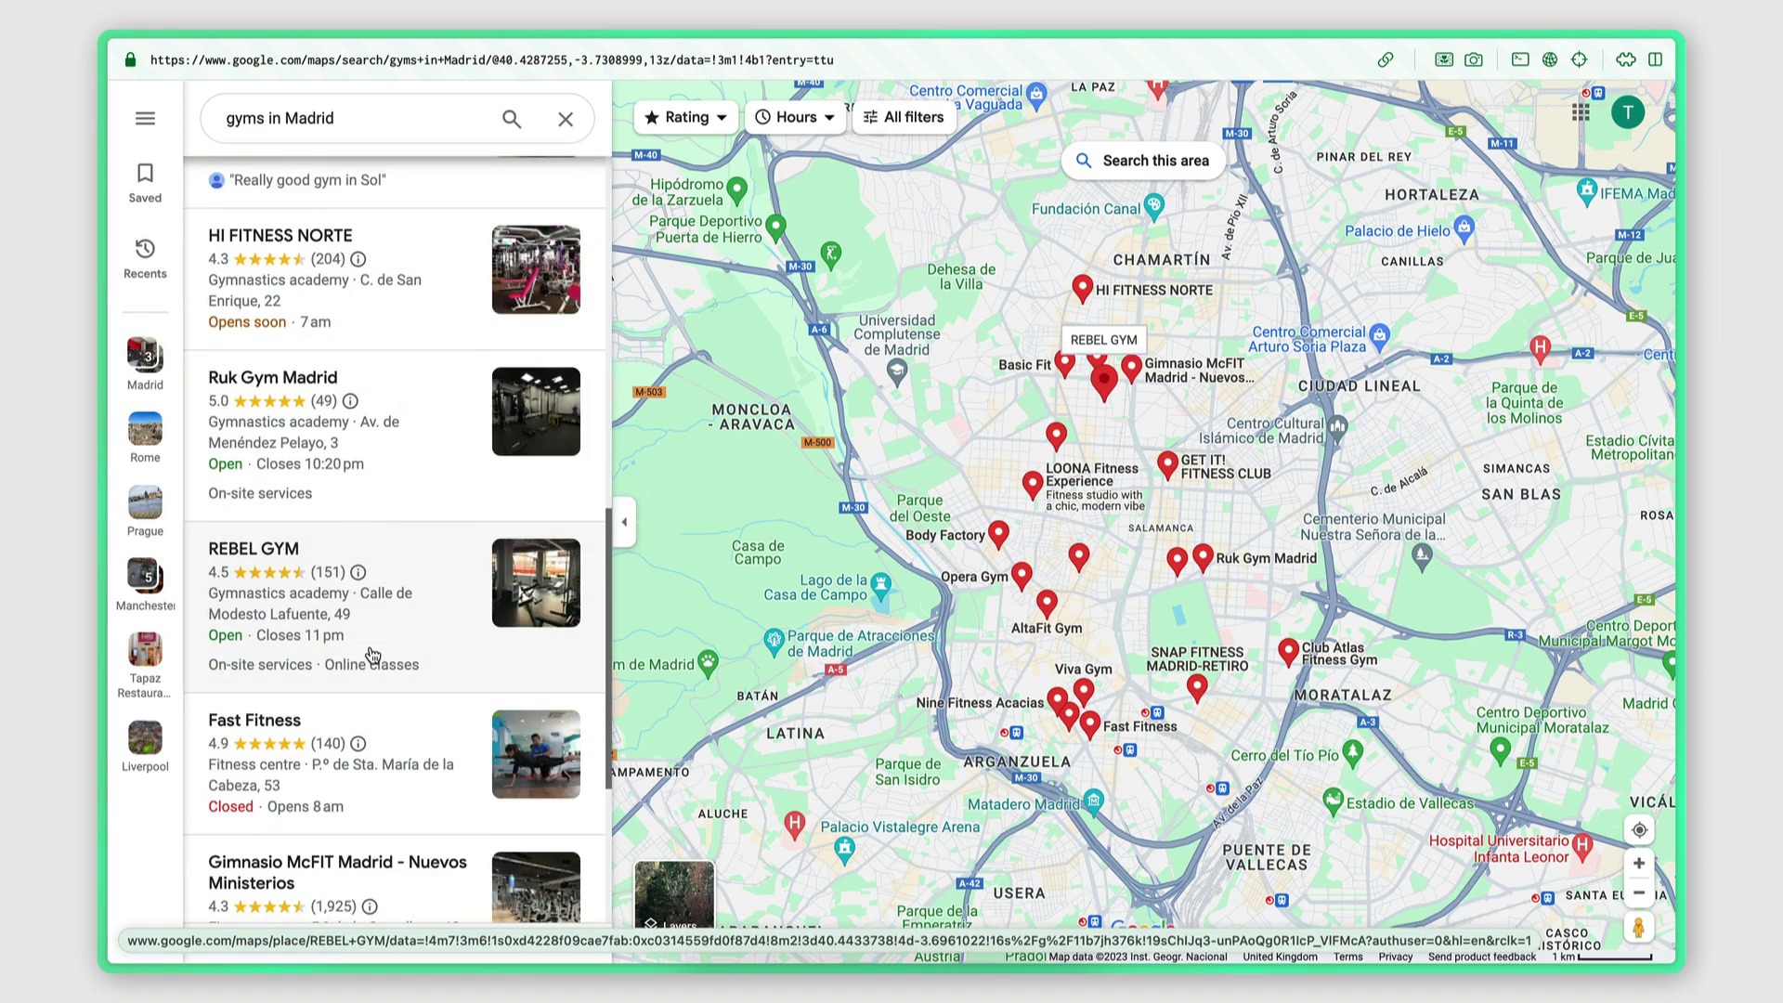
{"action": "scroll", "coordinate": [373, 655], "scroll_direction": "up", "scroll_amount": 15}
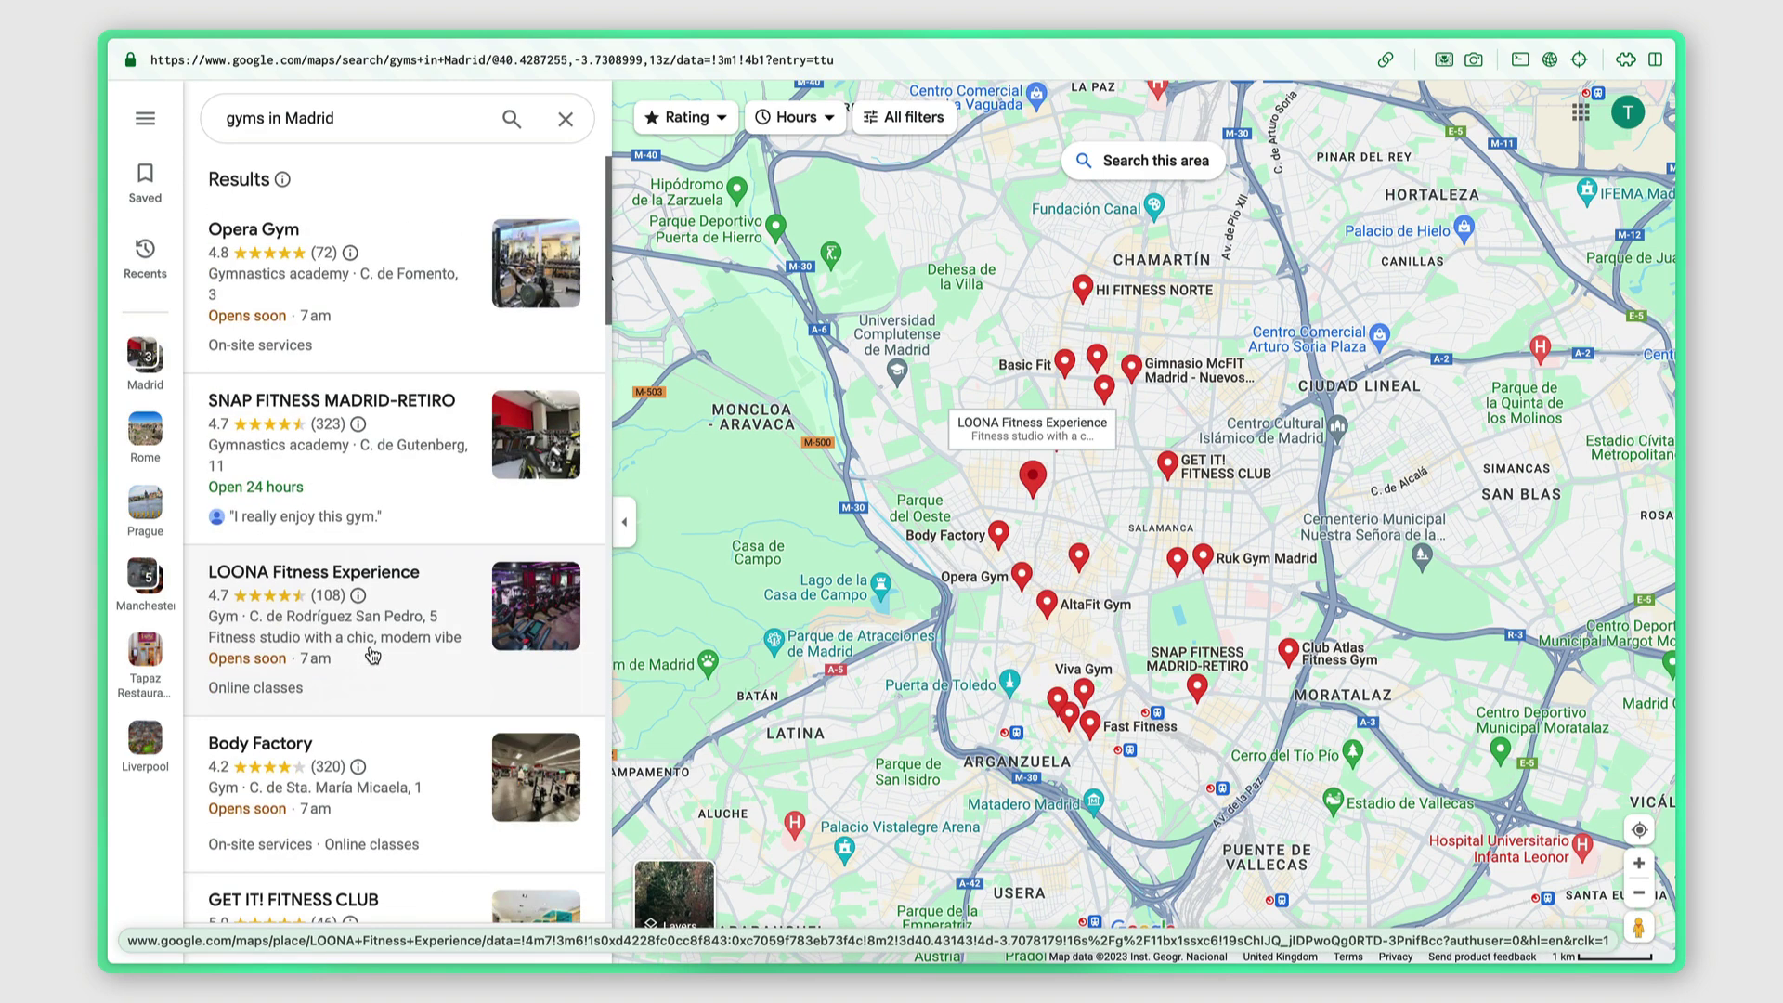
{"action": "scroll", "coordinate": [372, 655], "scroll_direction": "down", "scroll_amount": 1}
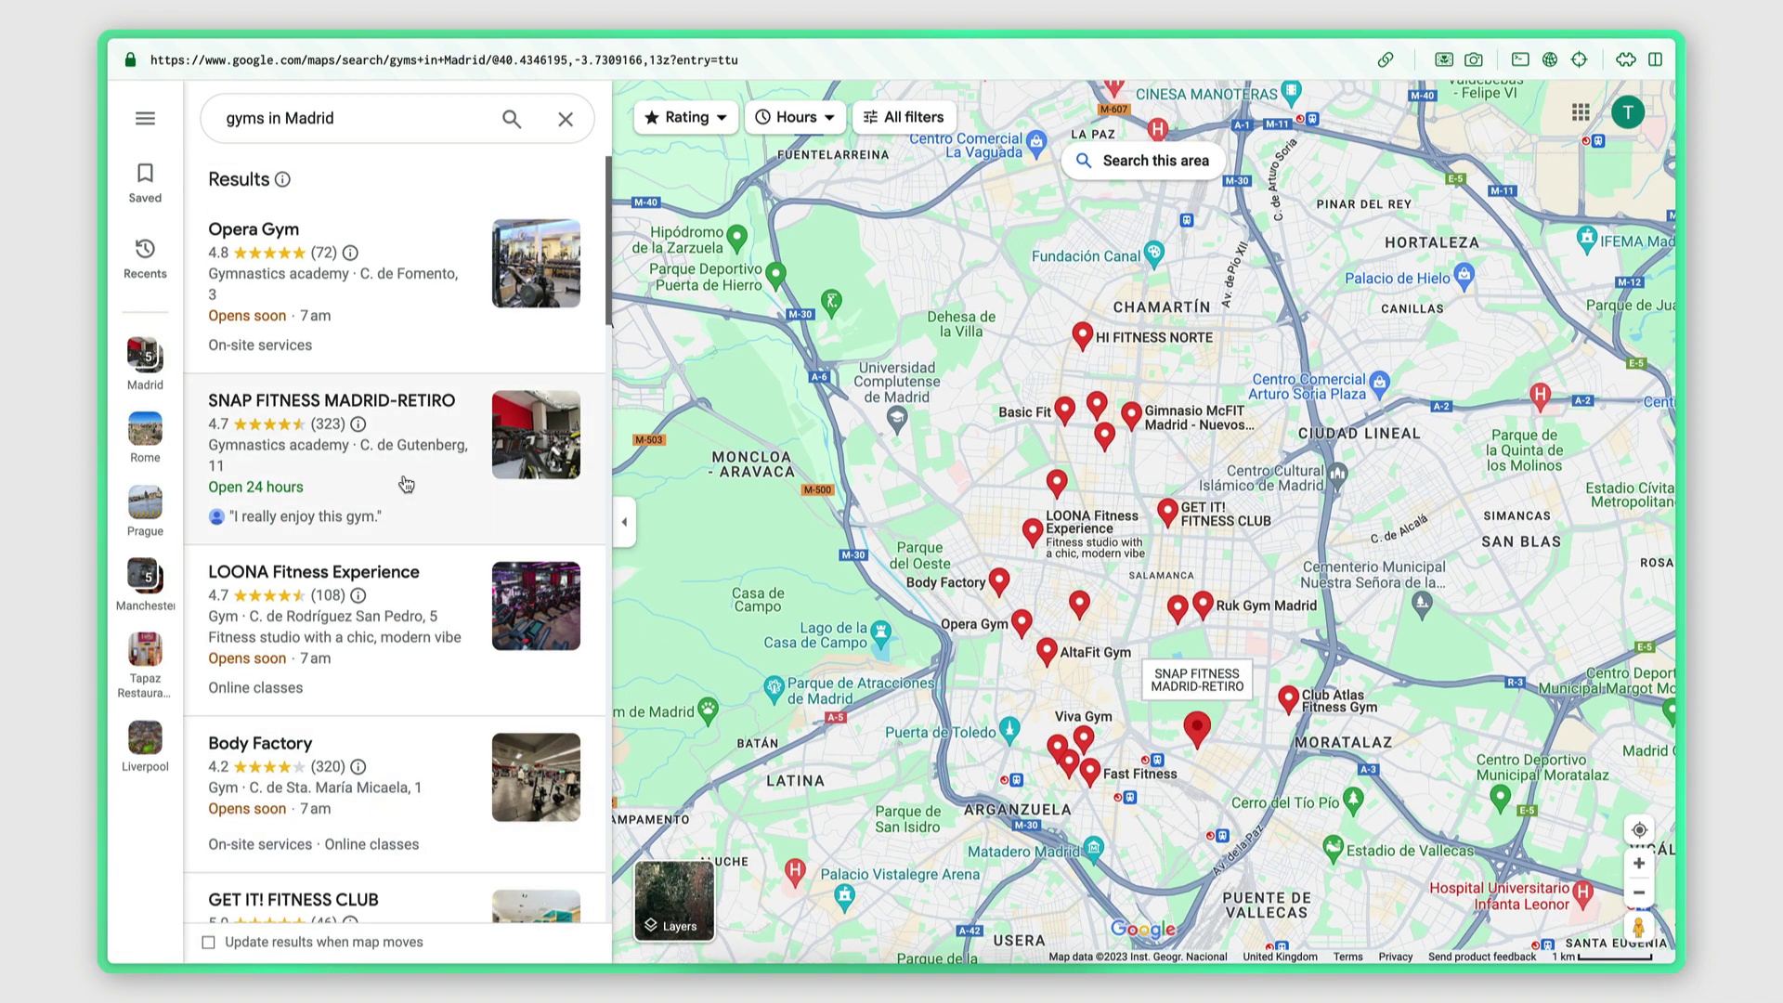
{"action": "scroll", "coordinate": [371, 437], "scroll_direction": "down", "scroll_amount": 3}
{"action": "left_click", "coordinate": [370, 290]}
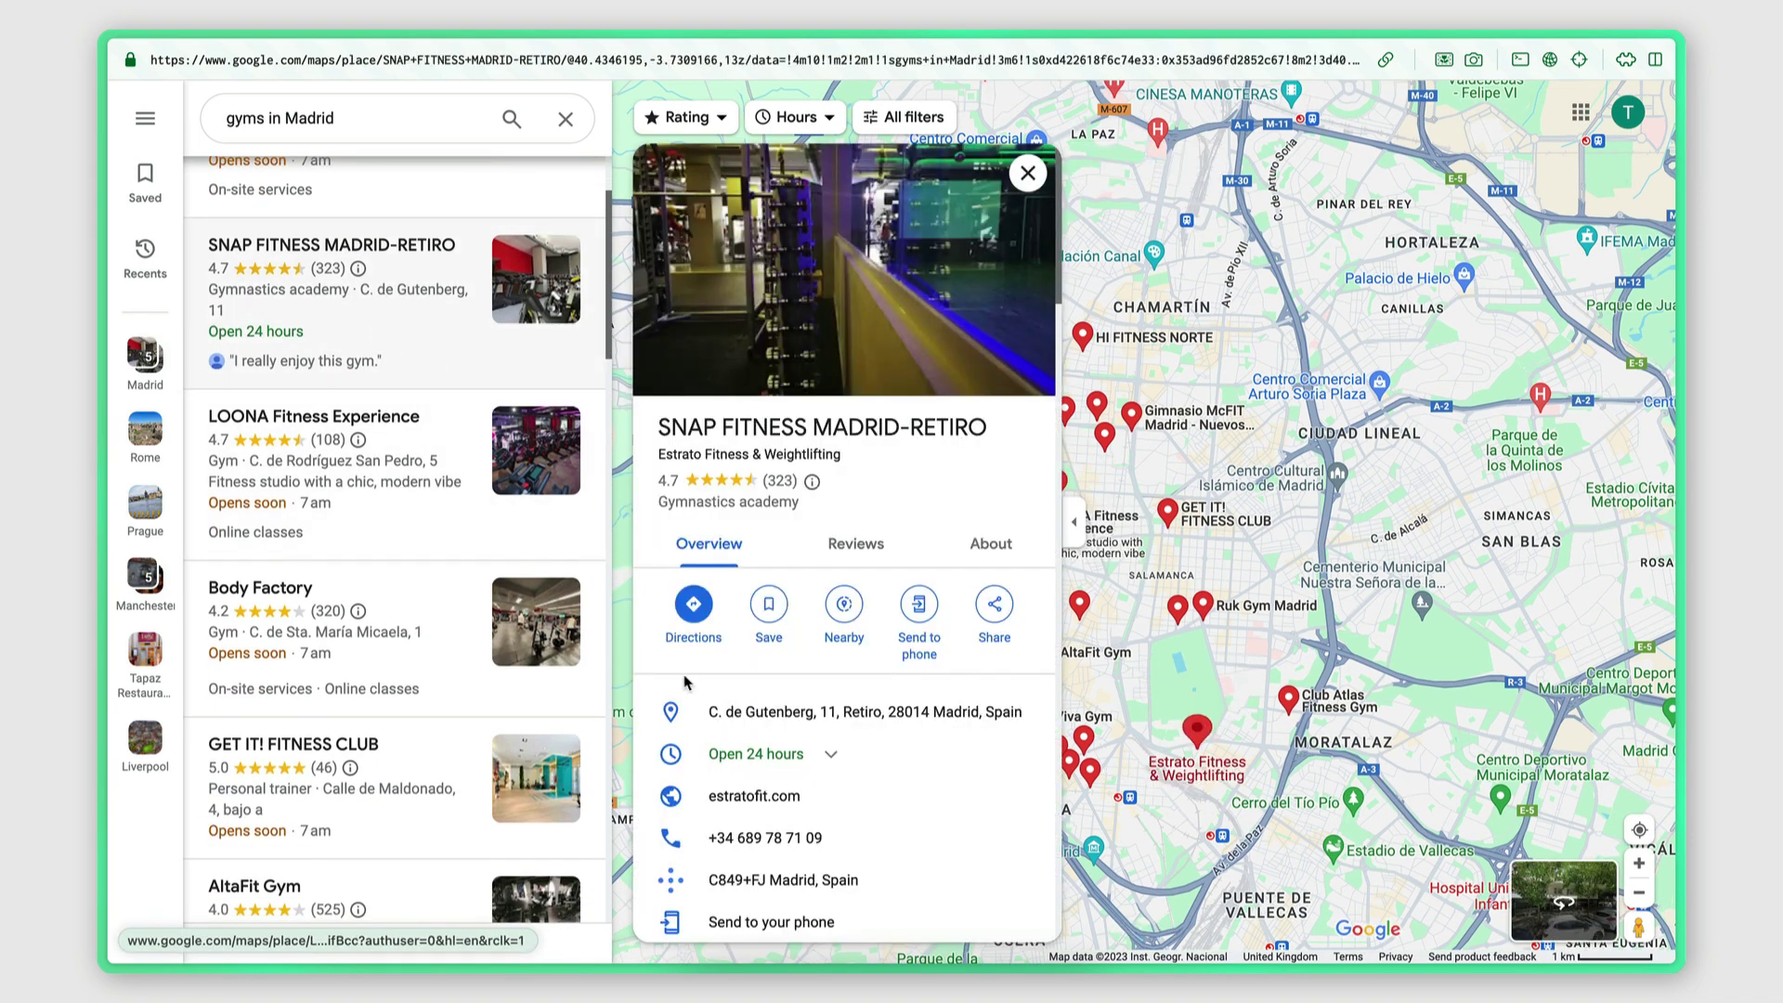
{"action": "scroll", "coordinate": [687, 685], "scroll_direction": "up", "scroll_amount": 2}
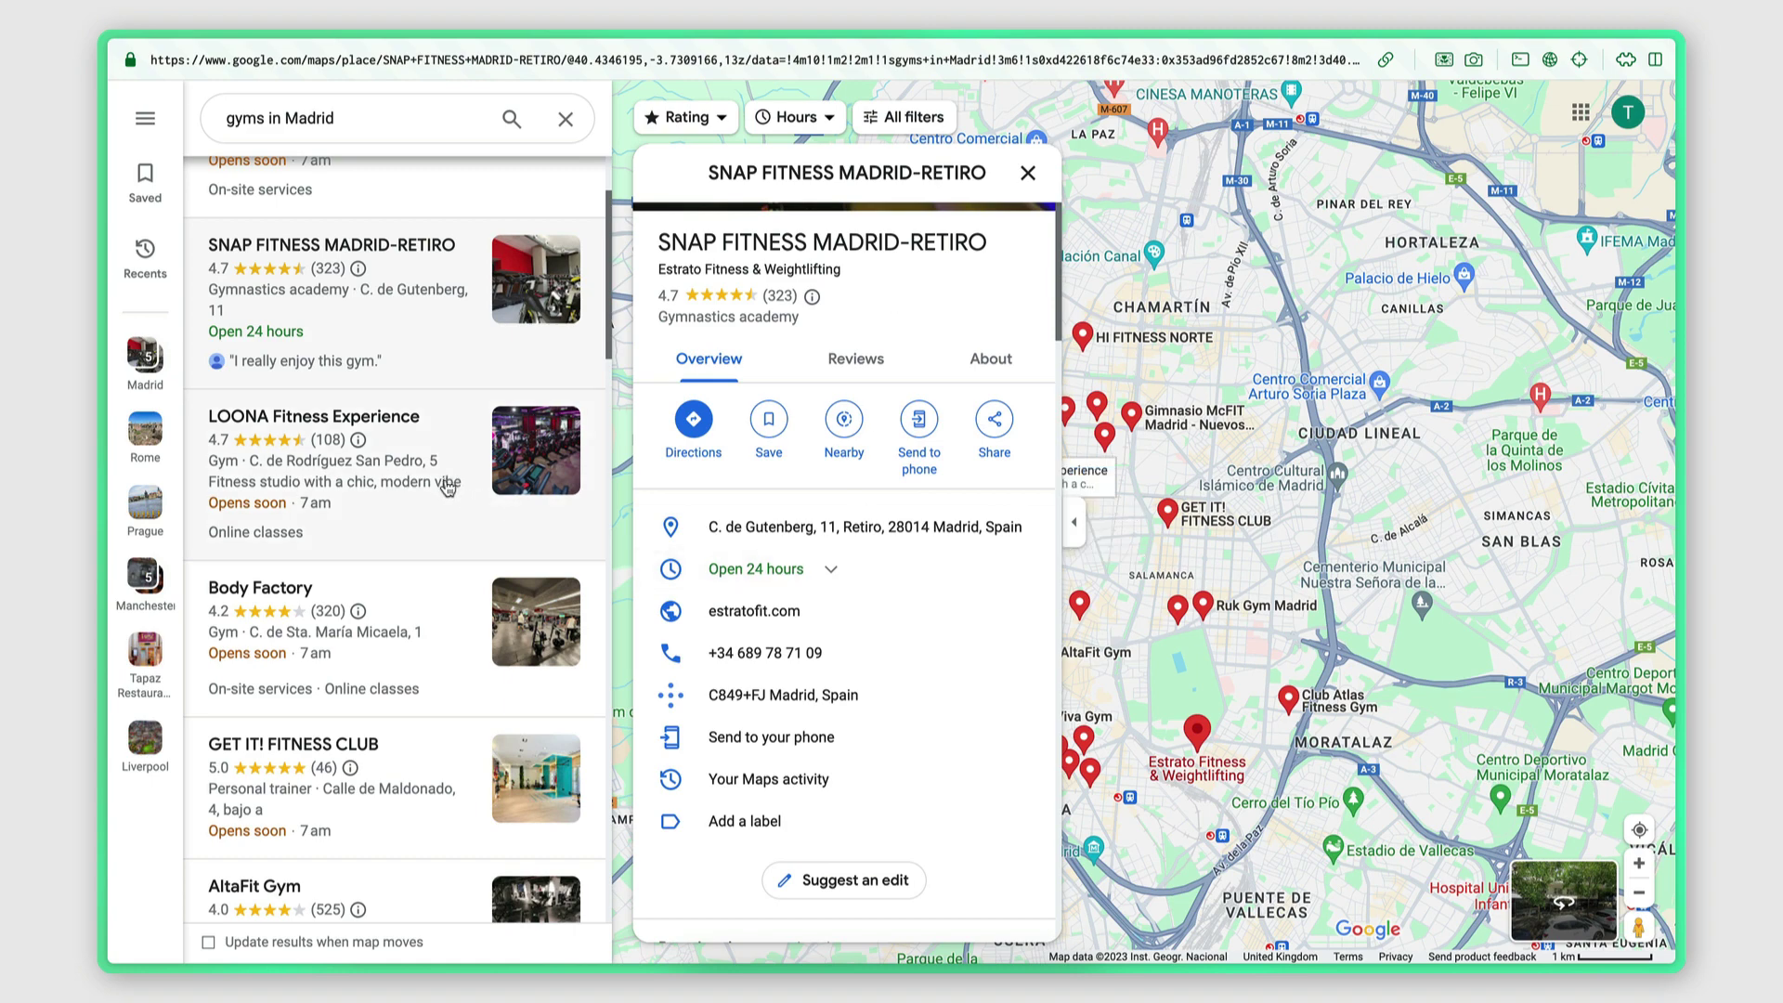
{"action": "left_click", "coordinate": [402, 615]}
{"action": "scroll", "coordinate": [907, 637], "scroll_direction": "down", "scroll_amount": 5}
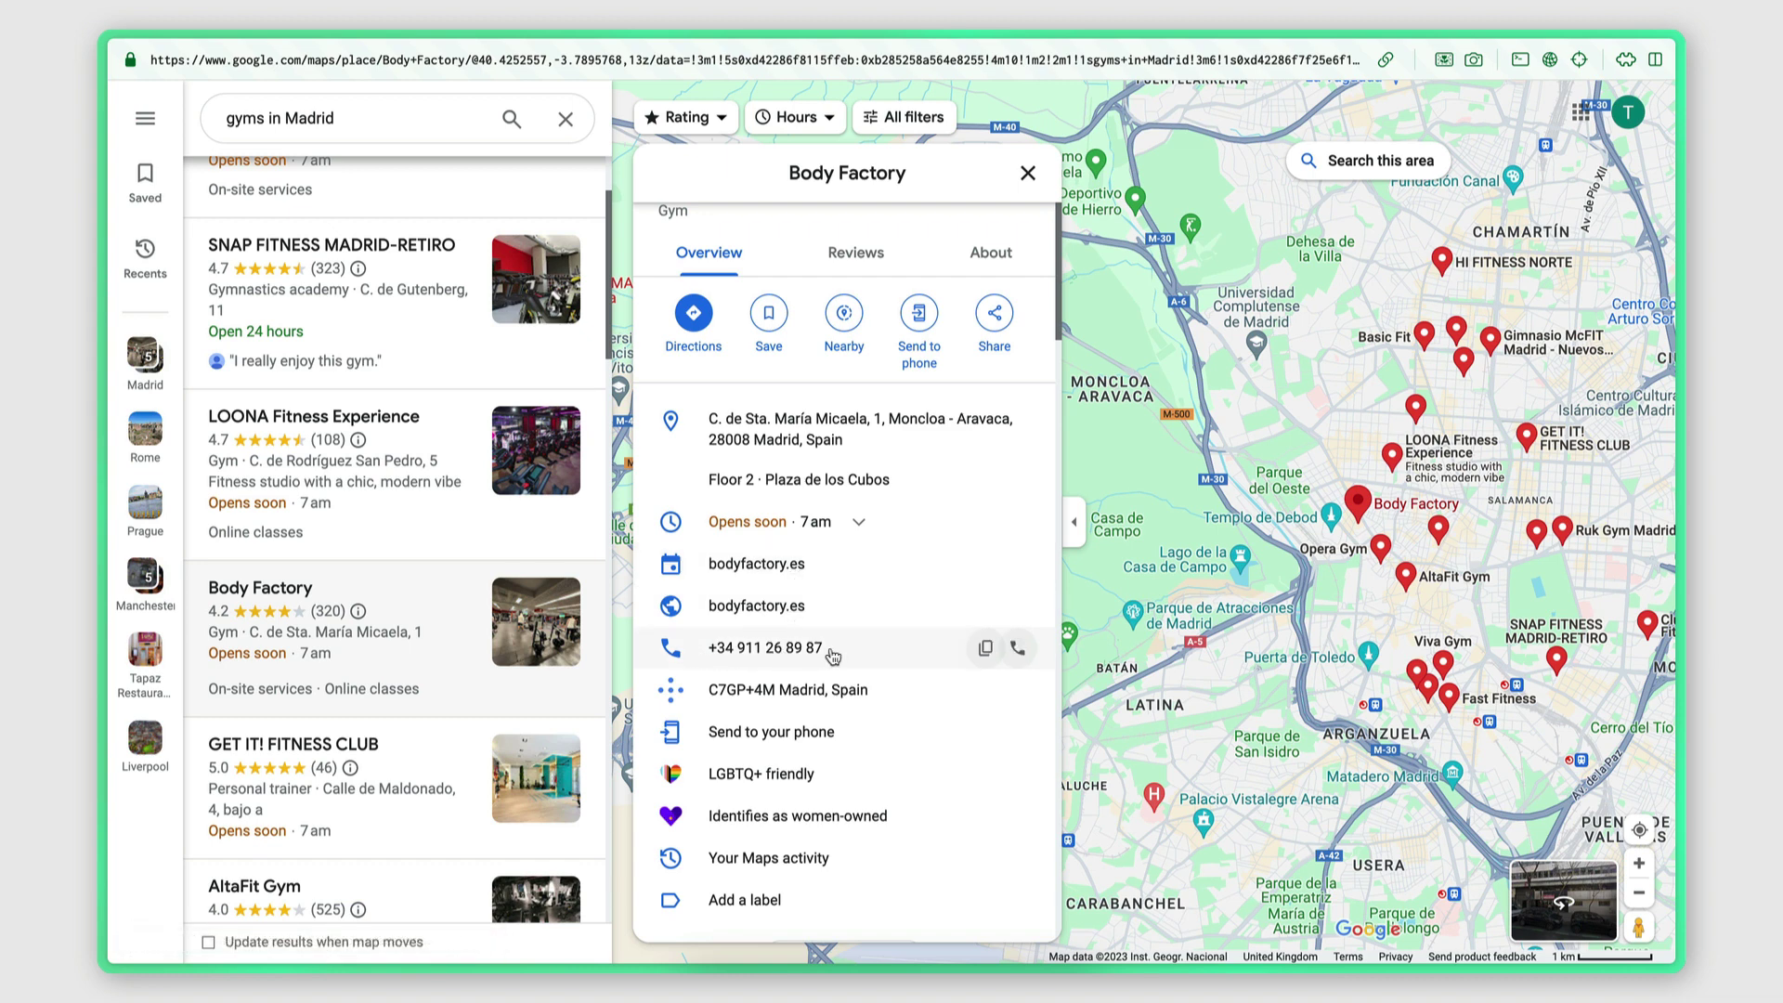
{"action": "scroll", "coordinate": [833, 655], "scroll_direction": "up", "scroll_amount": 3}
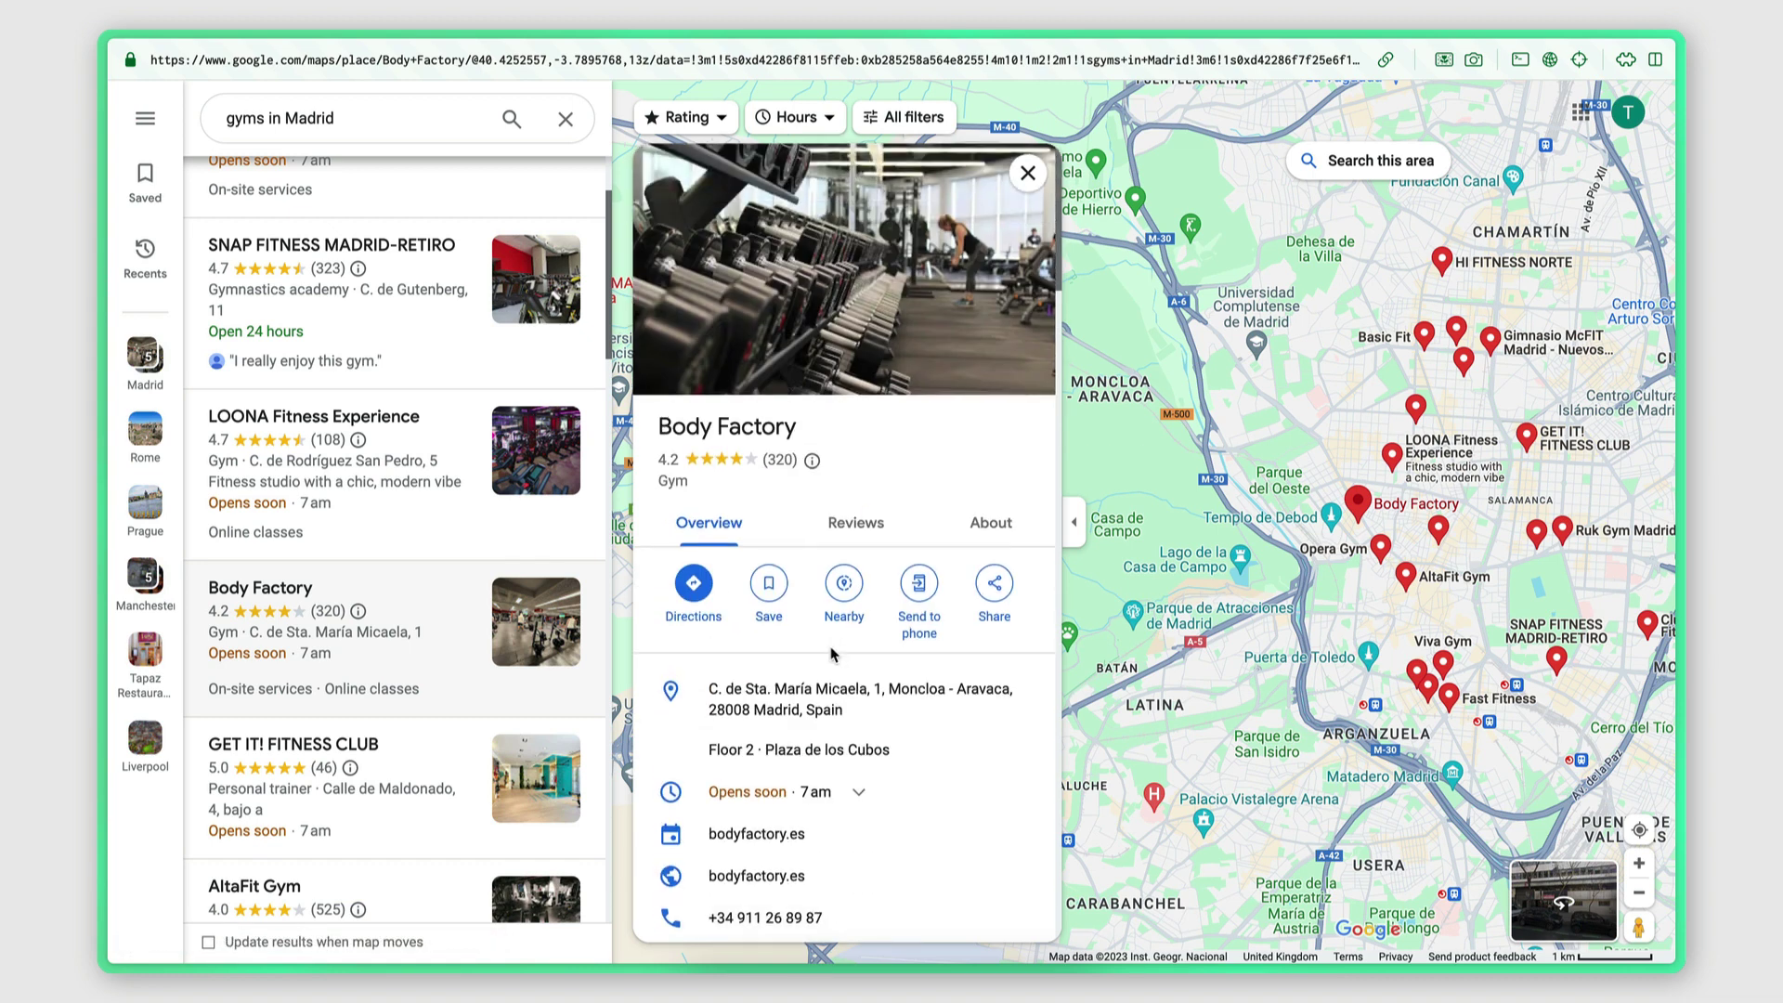
{"action": "scroll", "coordinate": [833, 656], "scroll_direction": "down", "scroll_amount": 3}
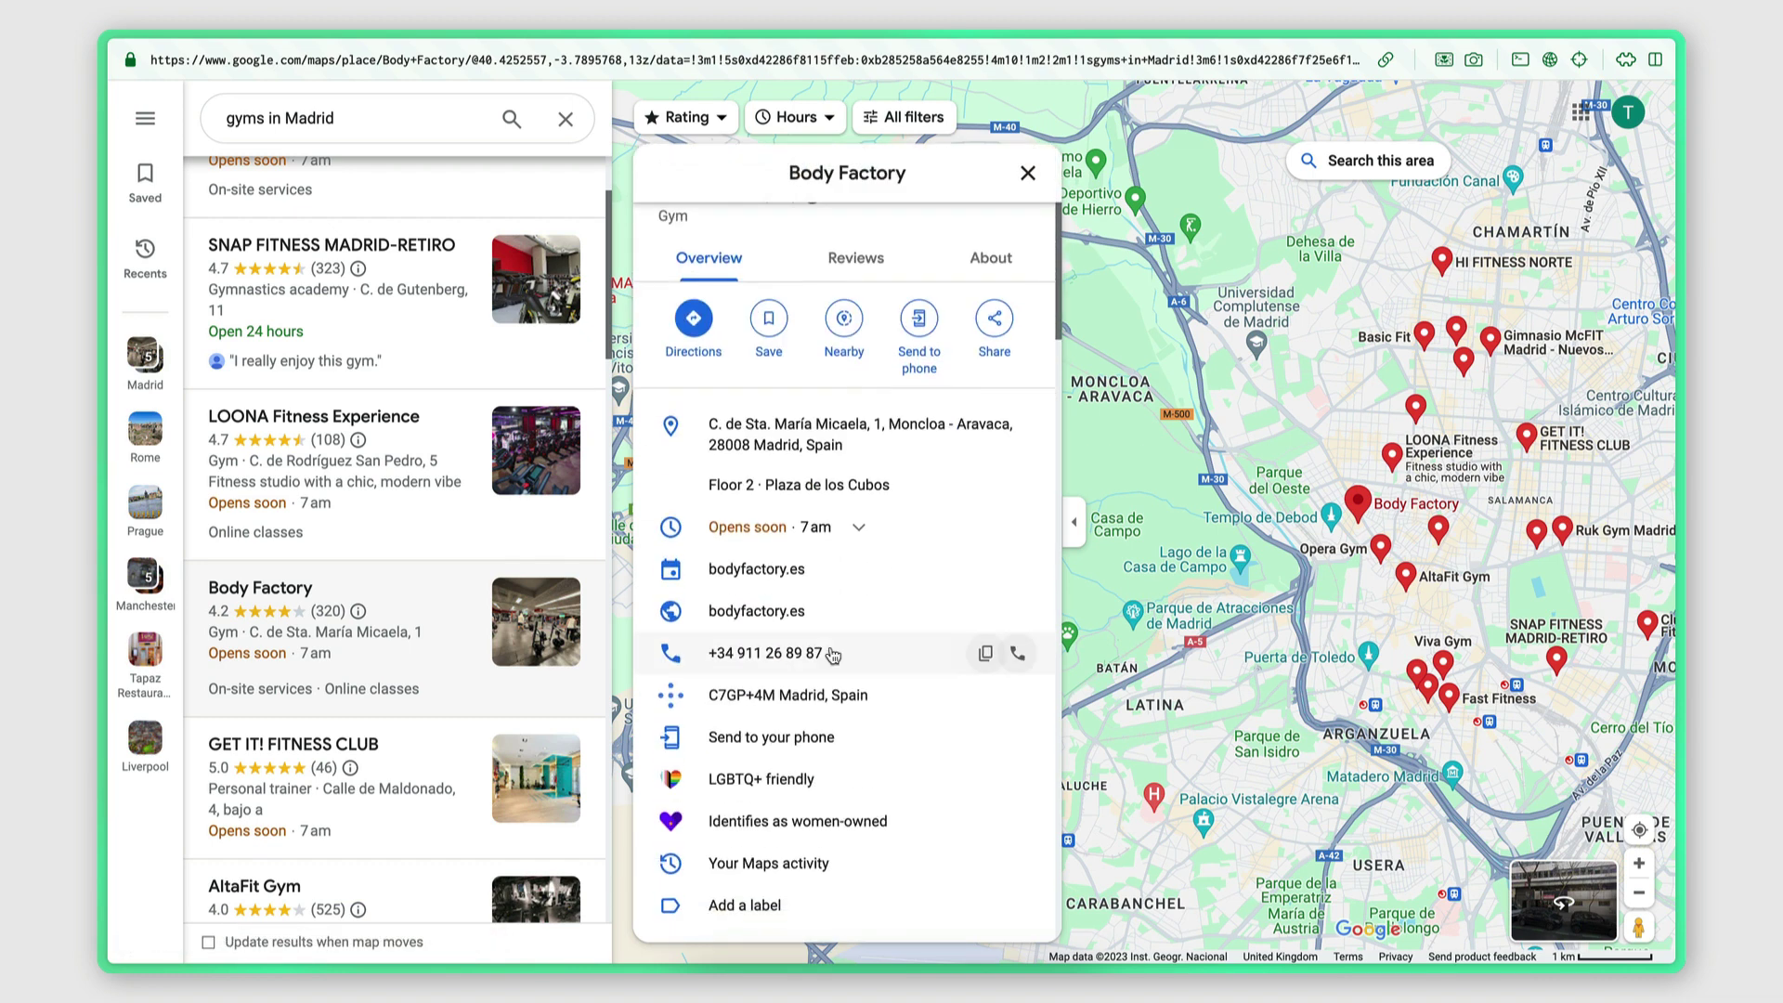
{"action": "left_click", "coordinate": [400, 481]}
{"action": "scroll", "coordinate": [936, 748], "scroll_direction": "down", "scroll_amount": 3}
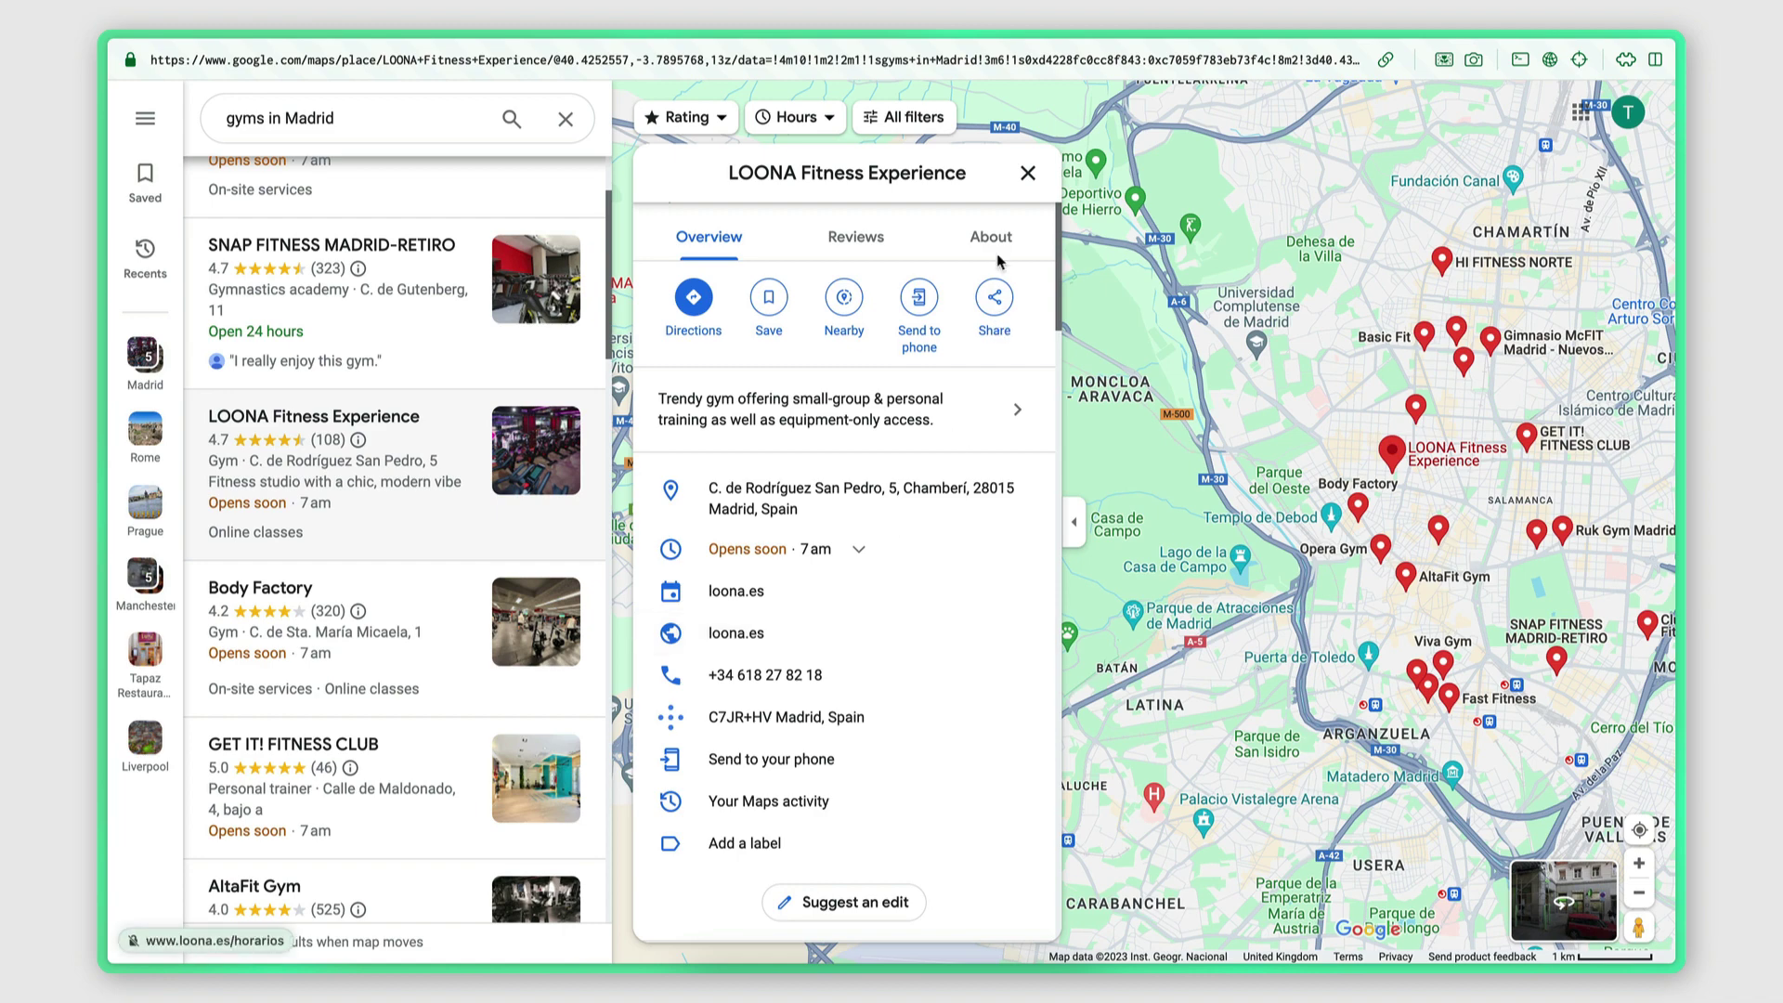
{"action": "left_click", "coordinate": [1026, 173]}
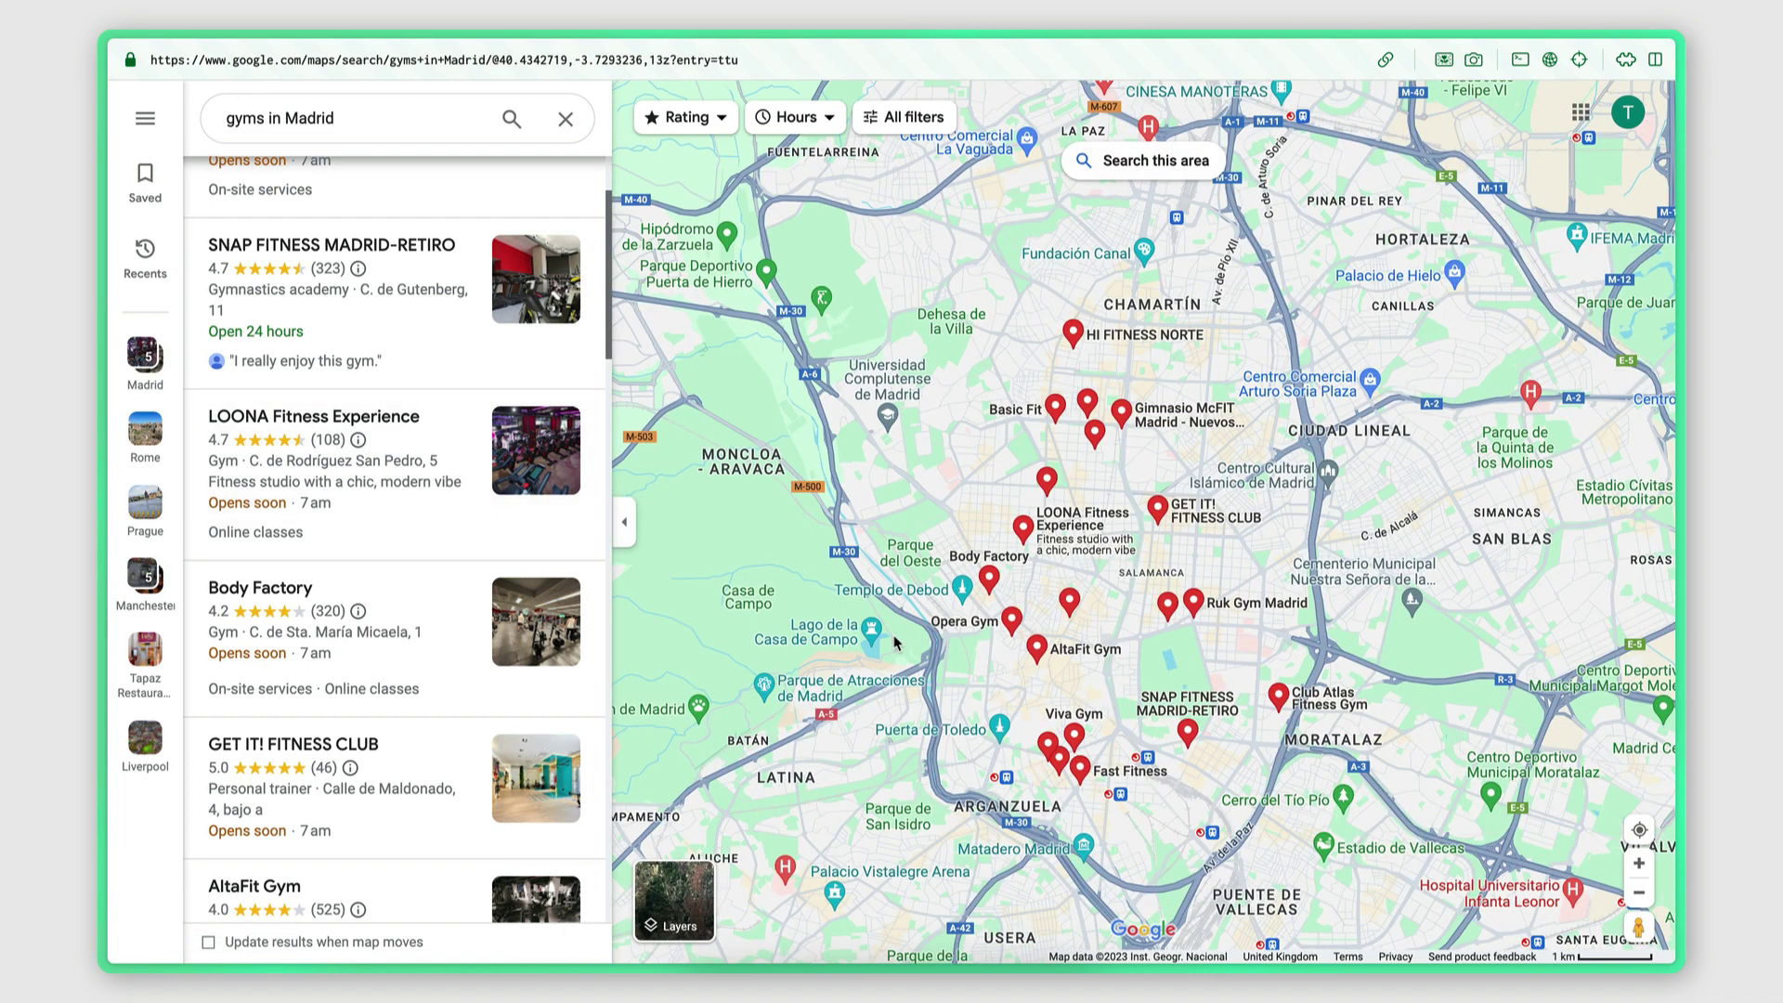
Filter the PhantomBuster Phantoms catalogue by 'google maps' to find the Search to Contact Data flow
{"action": "key", "text": "super+alt+Up"}
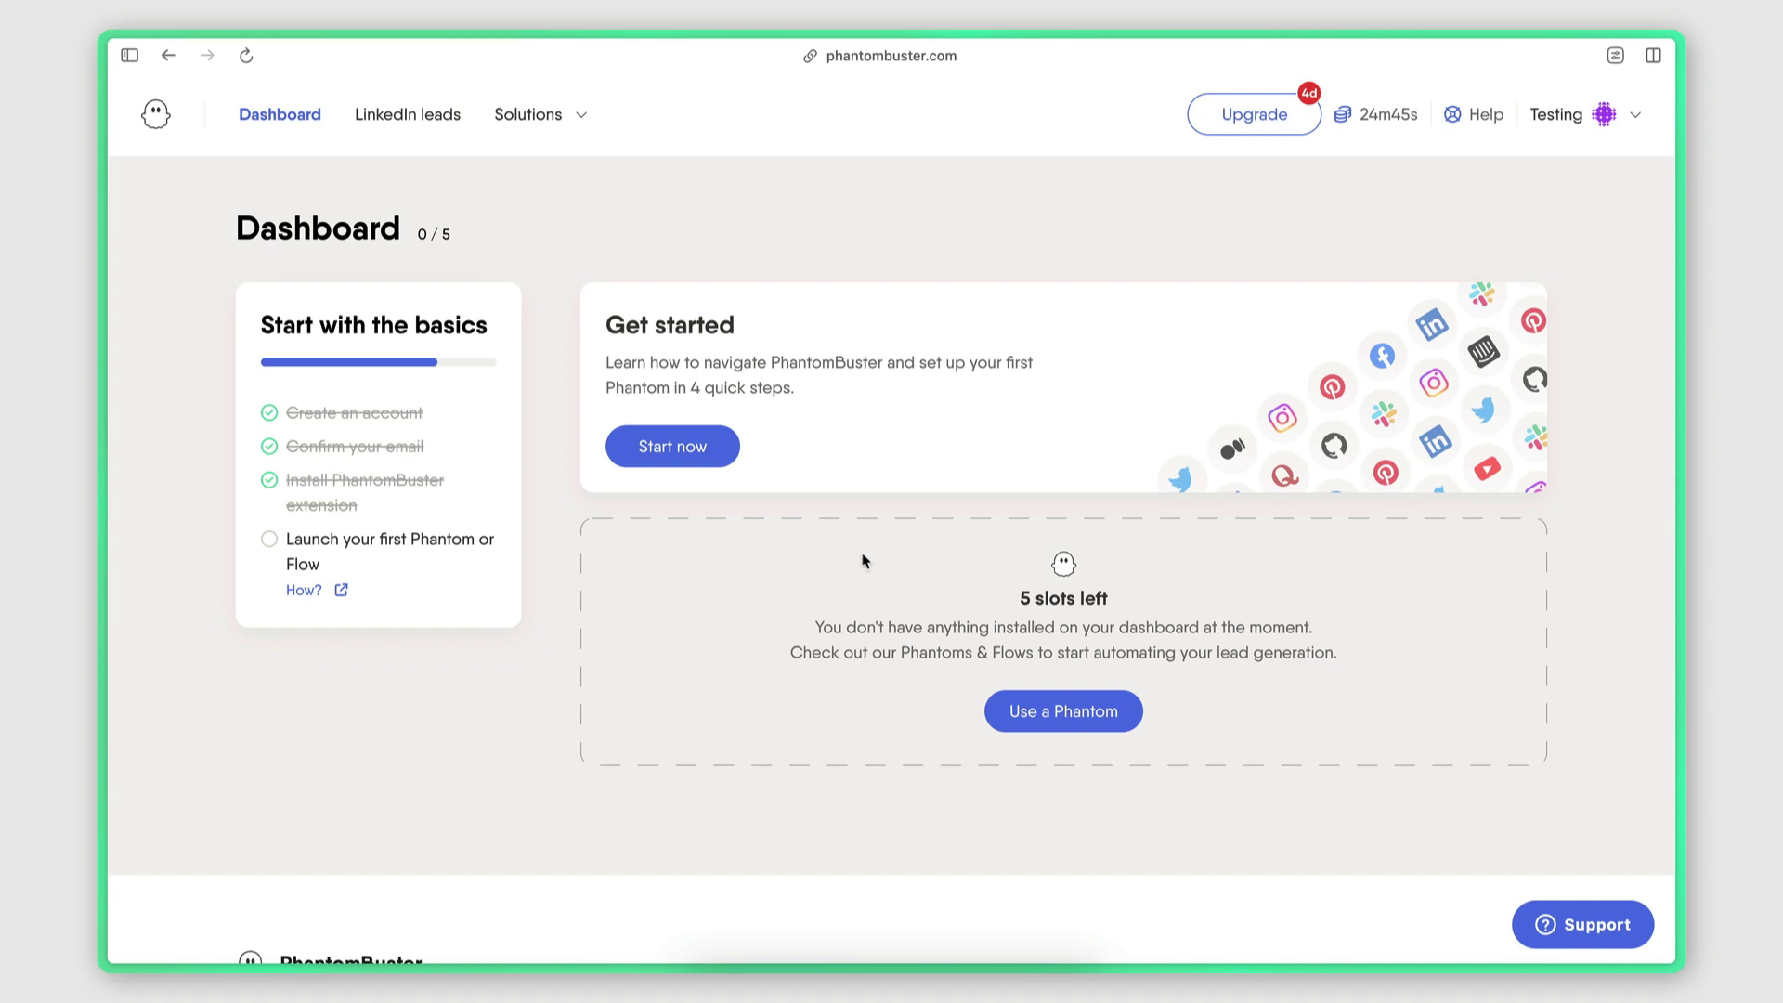
{"action": "left_click", "coordinate": [515, 115]}
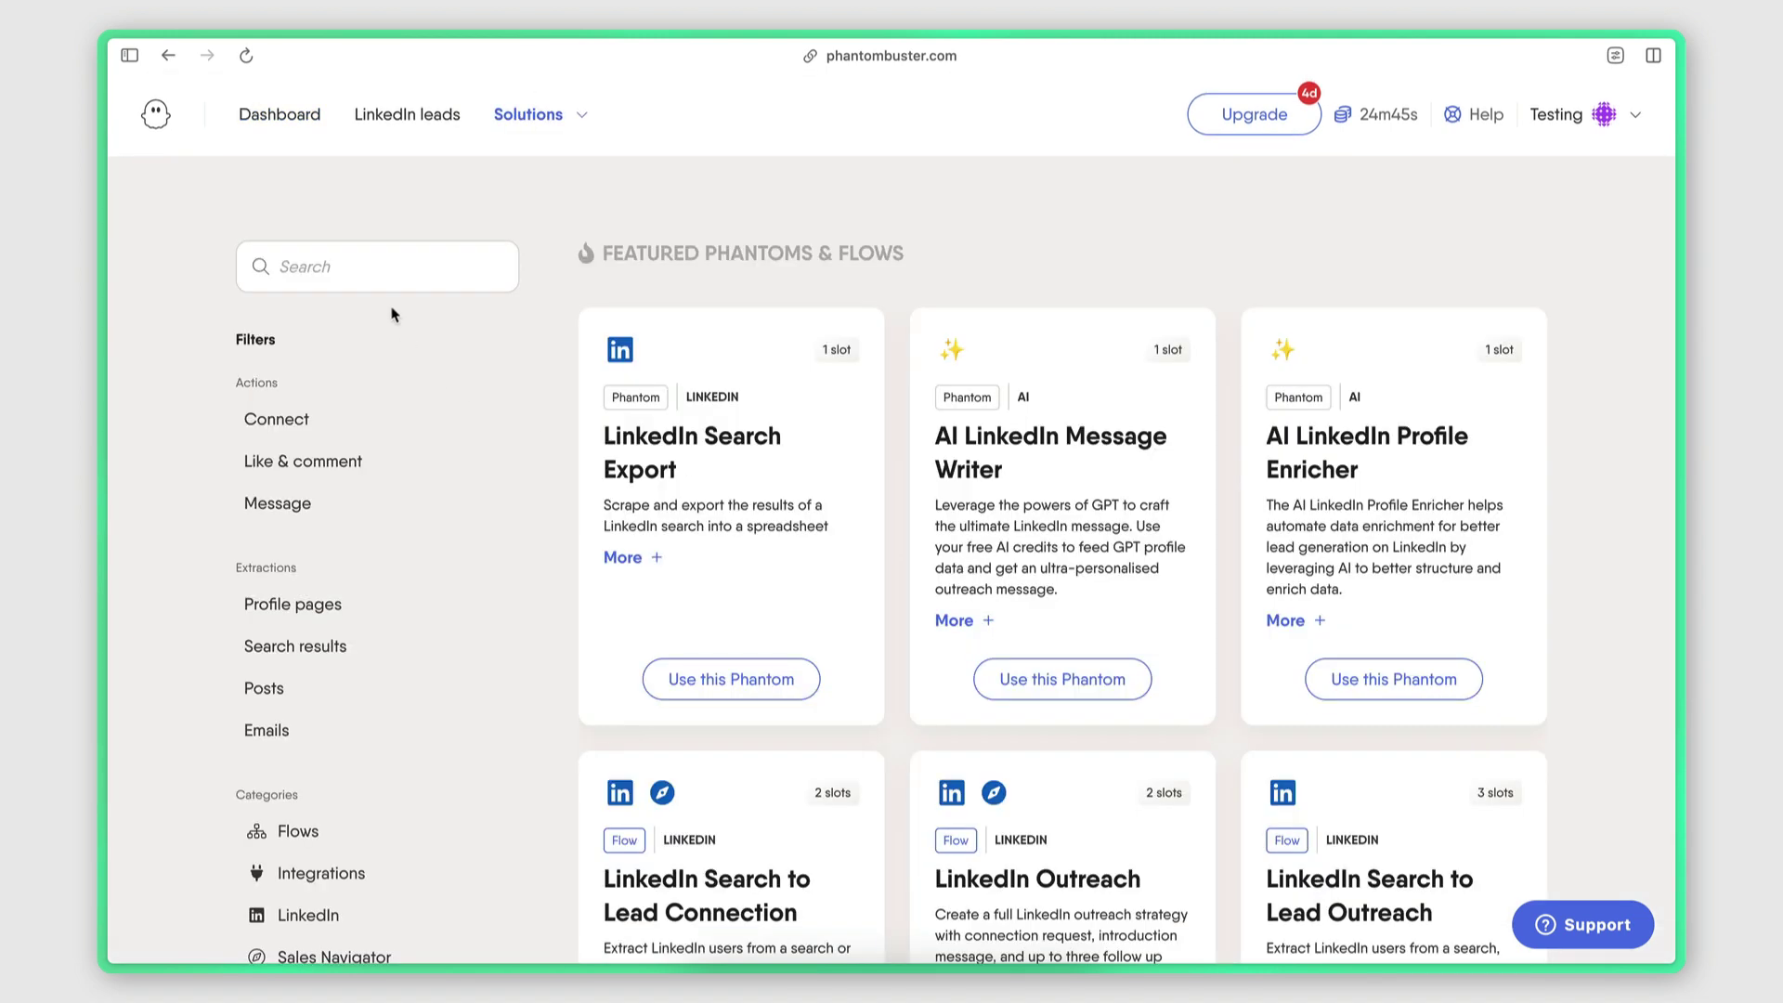
{"action": "left_click", "coordinate": [272, 271]}
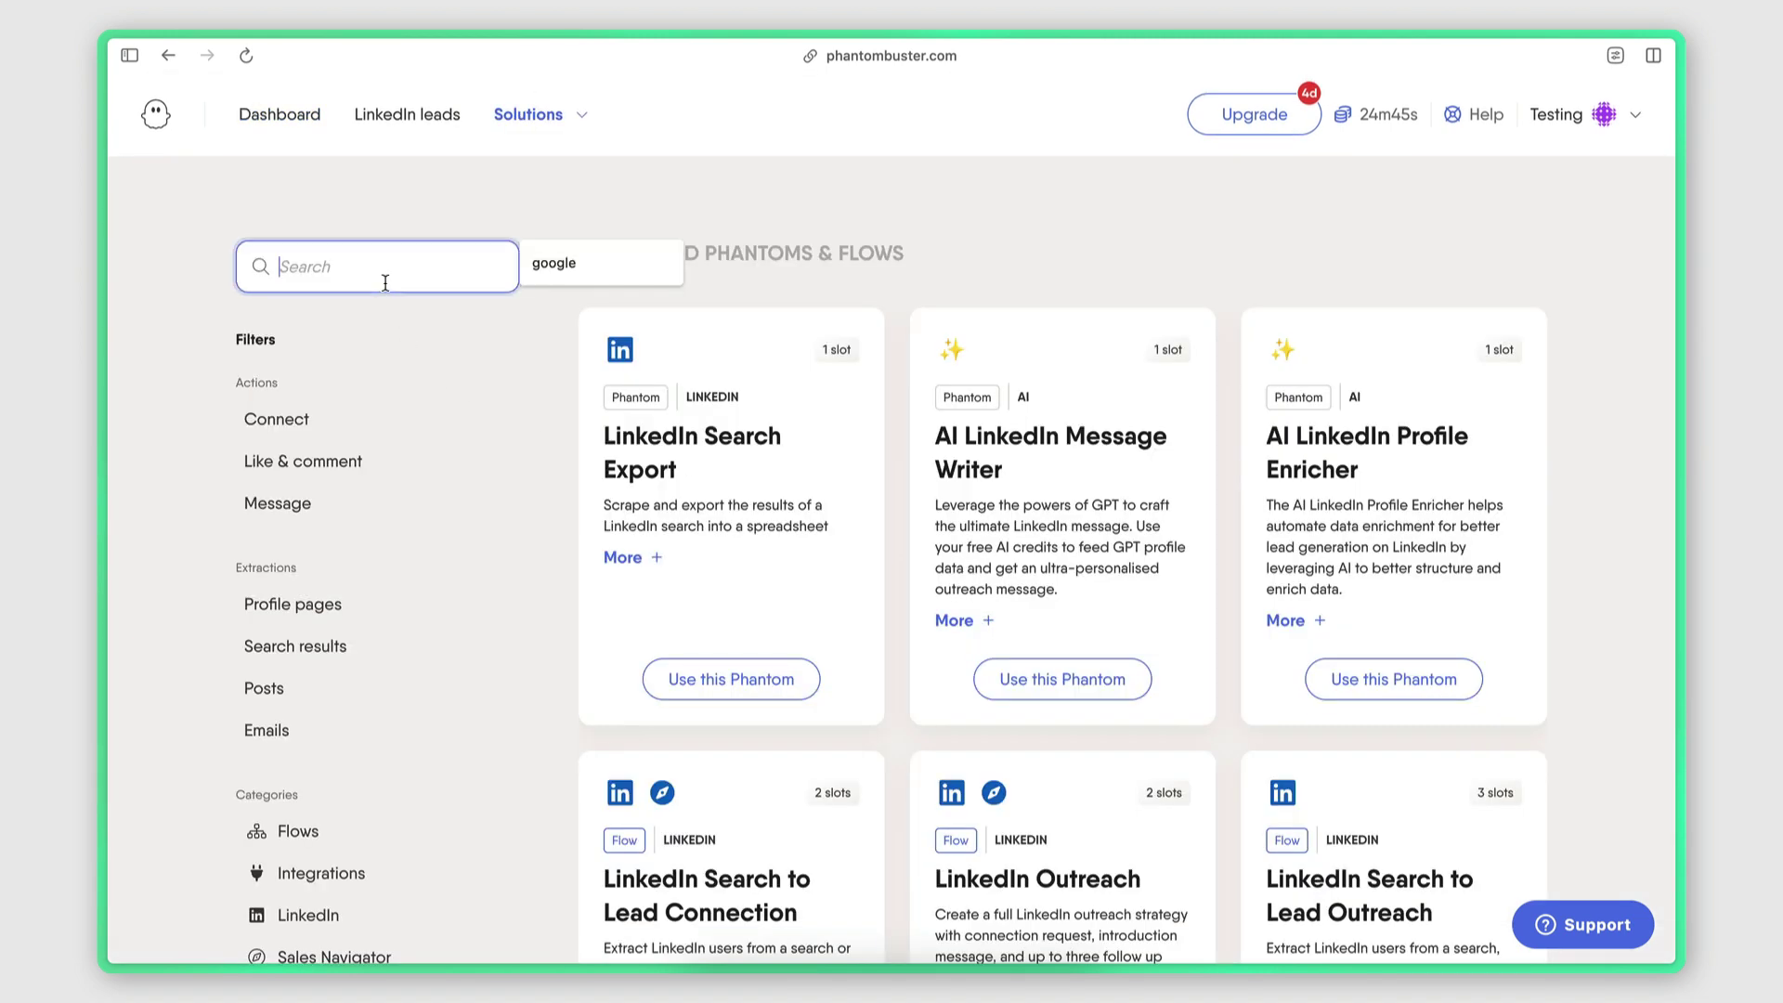
{"action": "type", "text": "googl"}
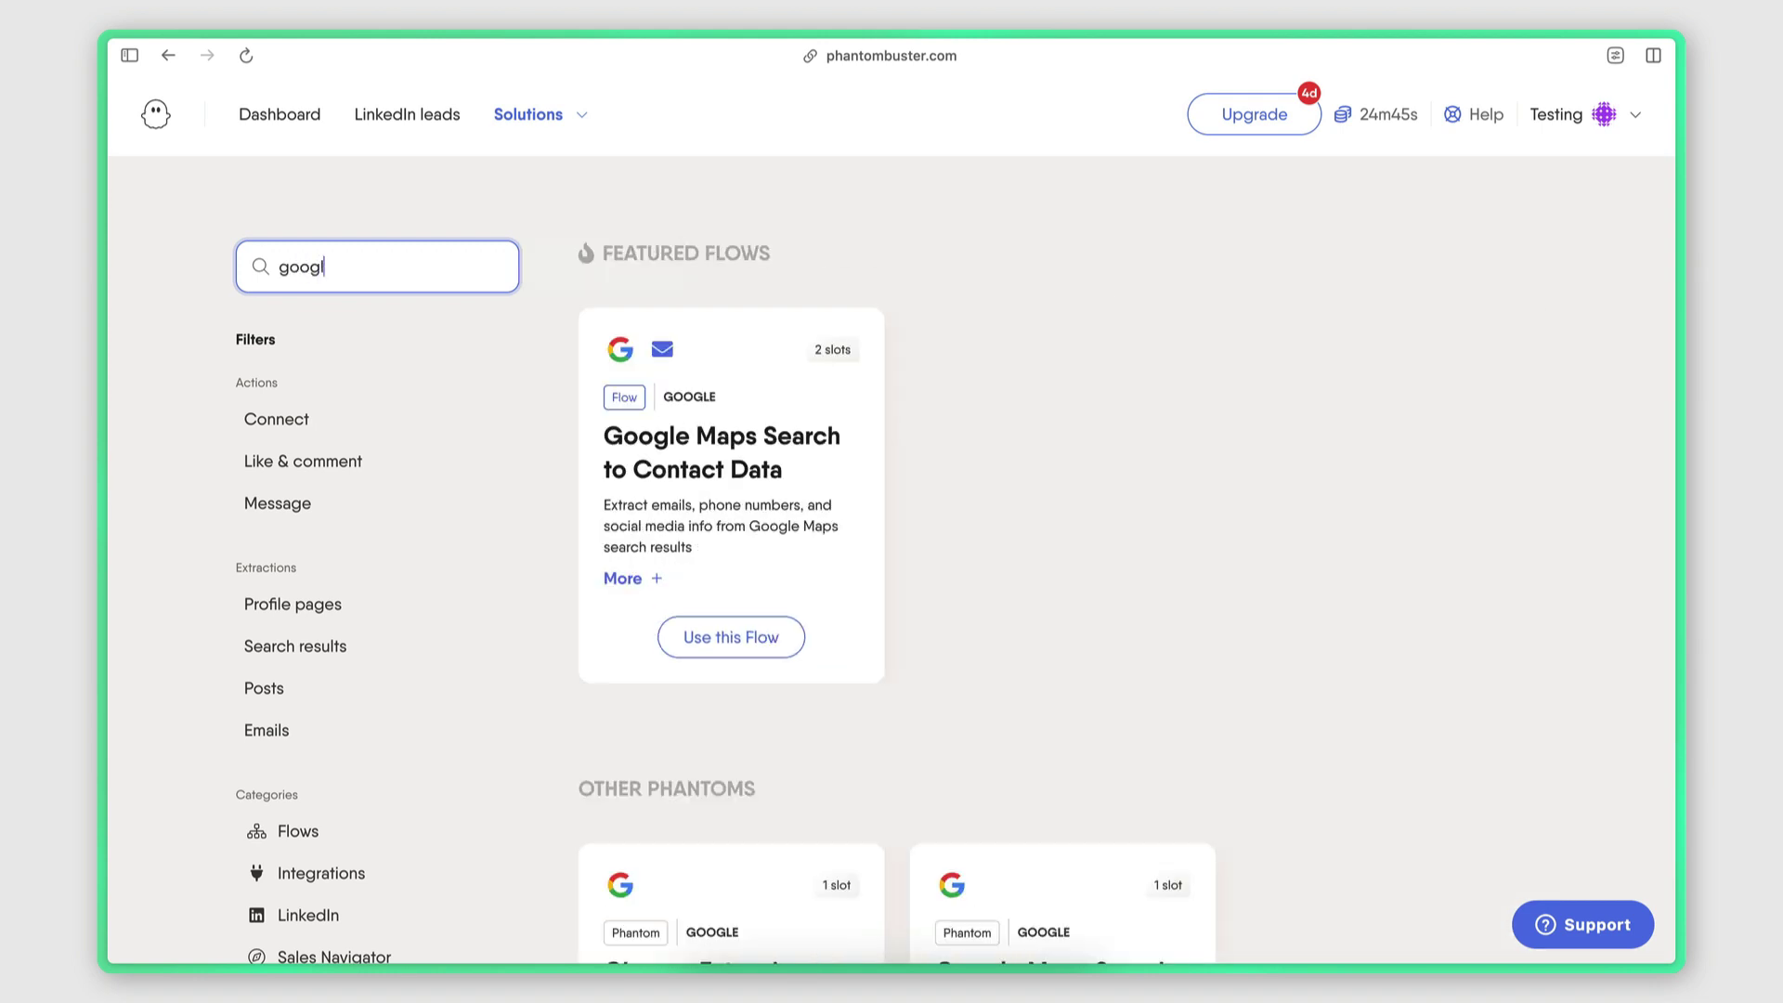
{"action": "type", "text": "e maps"}
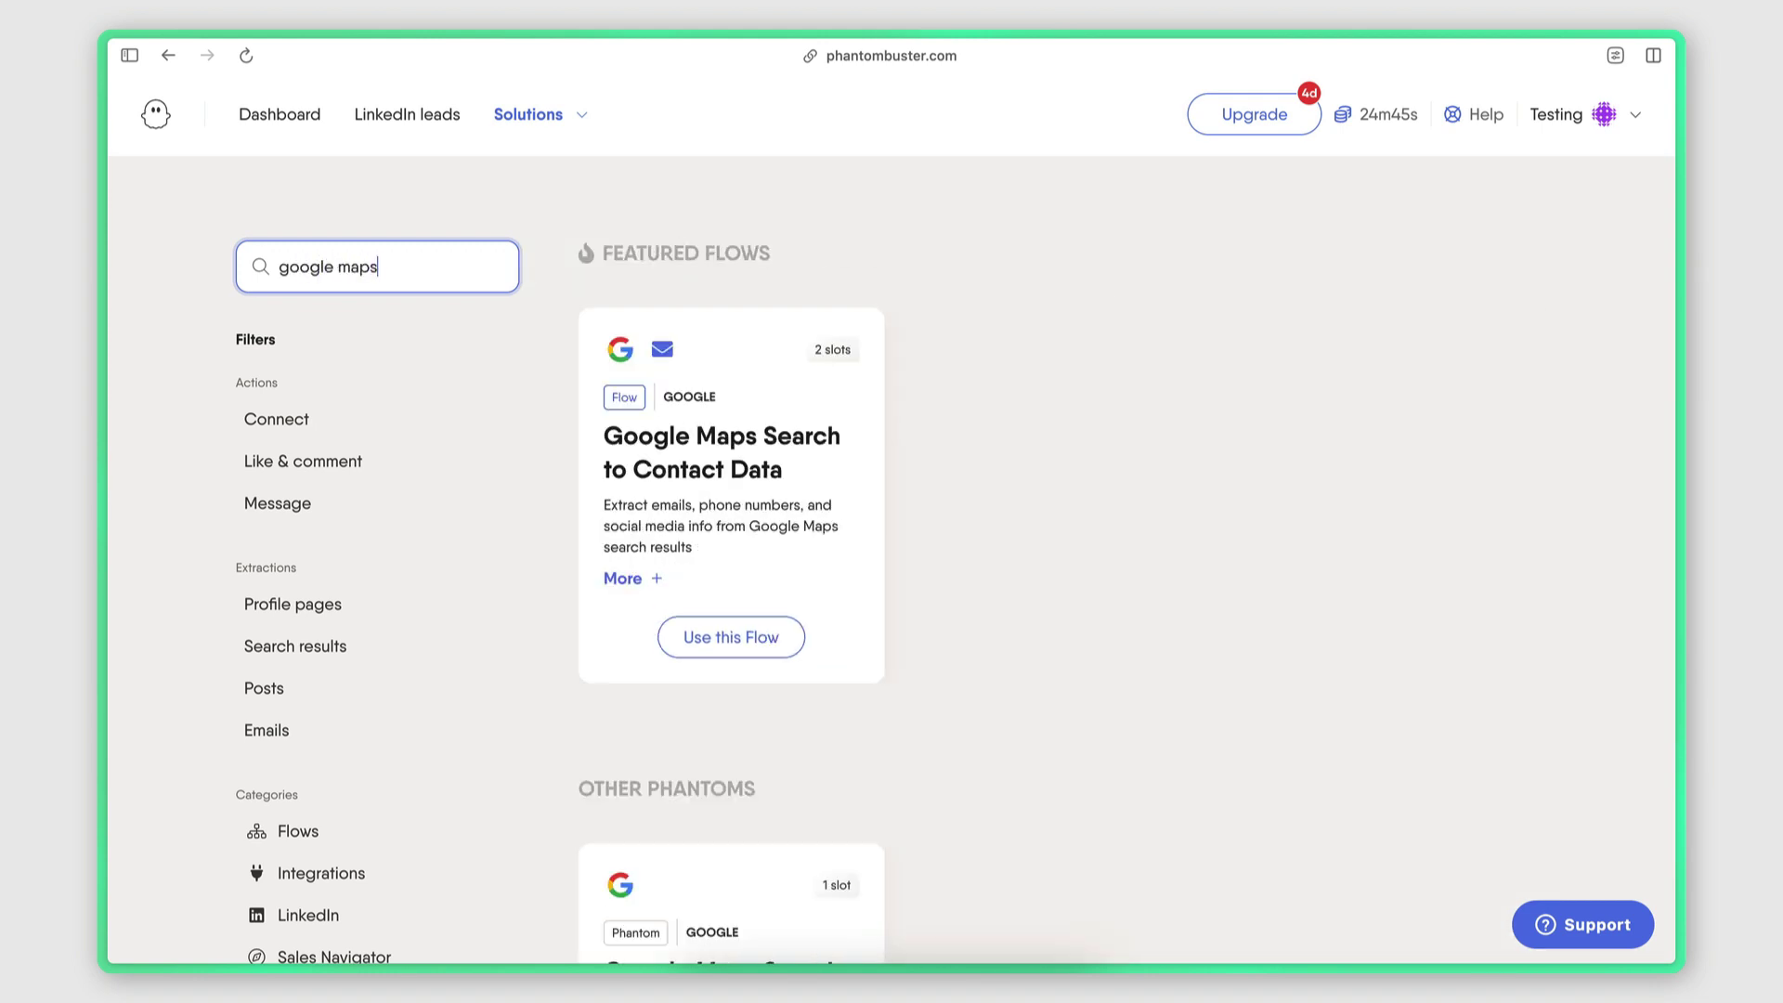
{"action": "left_click", "coordinate": [979, 475]}
{"action": "scroll", "coordinate": [979, 474], "scroll_direction": "down", "scroll_amount": 2}
{"action": "scroll", "coordinate": [979, 473], "scroll_direction": "up", "scroll_amount": 2}
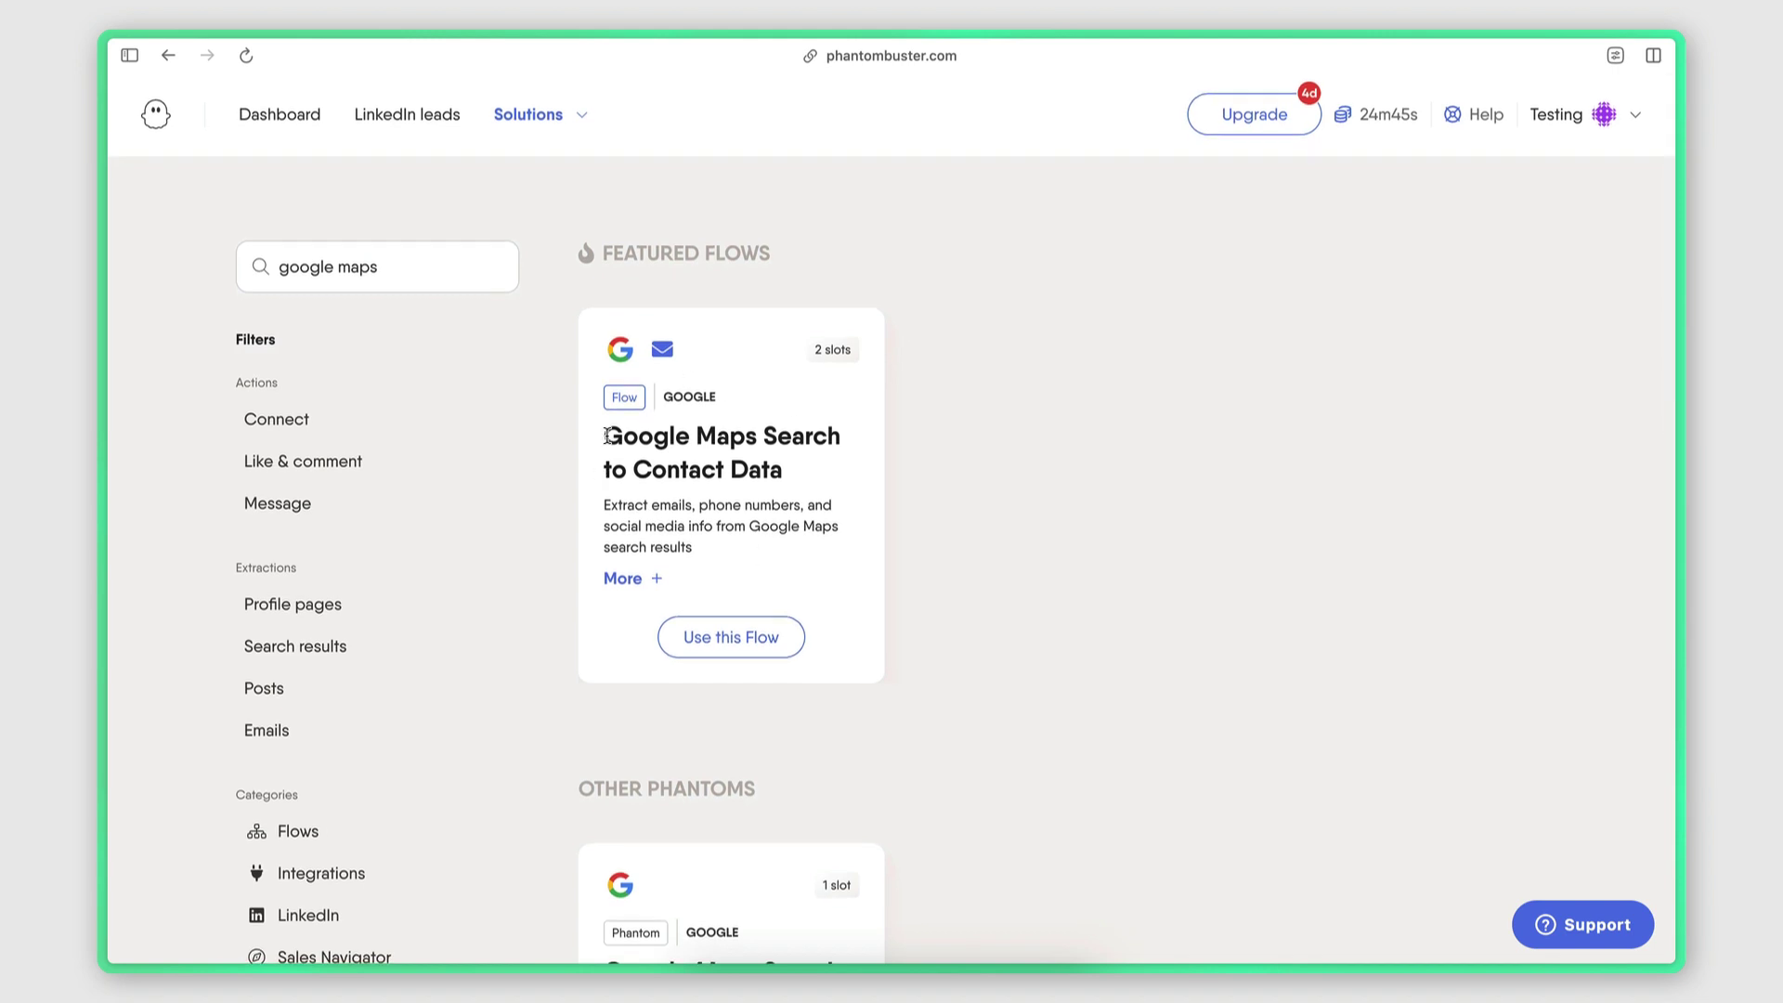
{"action": "mouse_move", "coordinate": [95, 186]}
{"action": "left_click", "coordinate": [158, 274]}
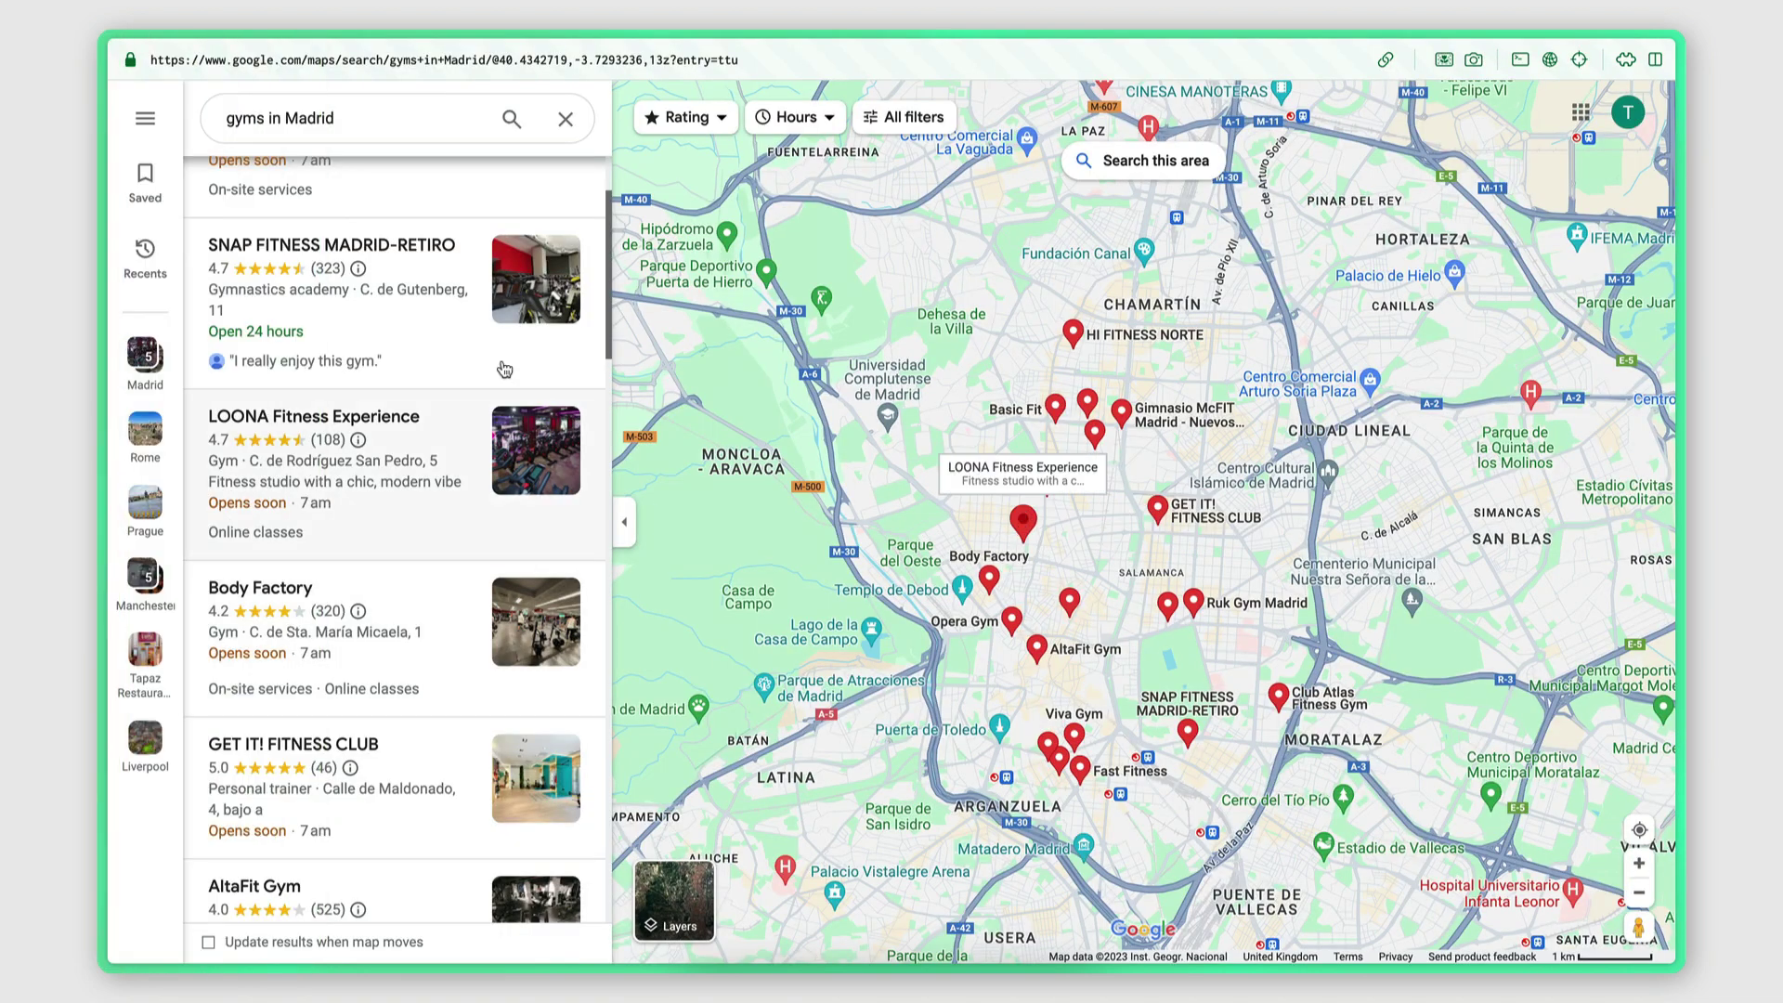
{"action": "left_click", "coordinate": [504, 370]}
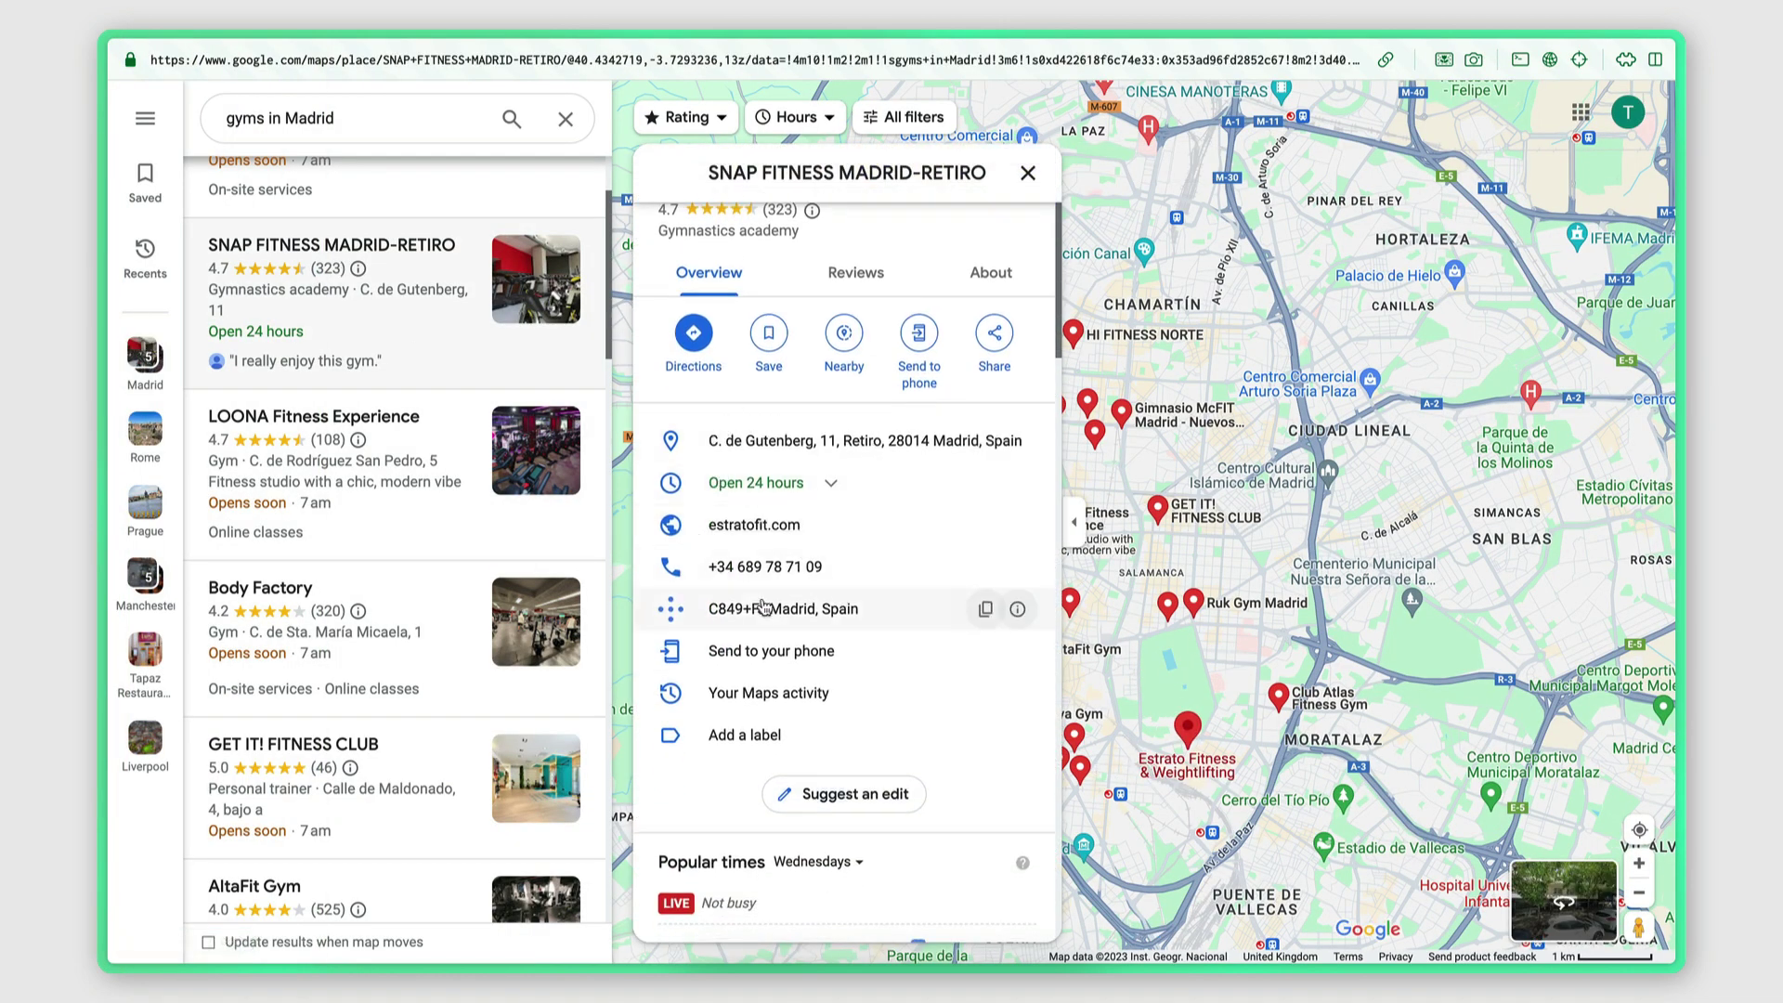
{"action": "mouse_move", "coordinate": [98, 279]}
{"action": "left_click", "coordinate": [158, 233]}
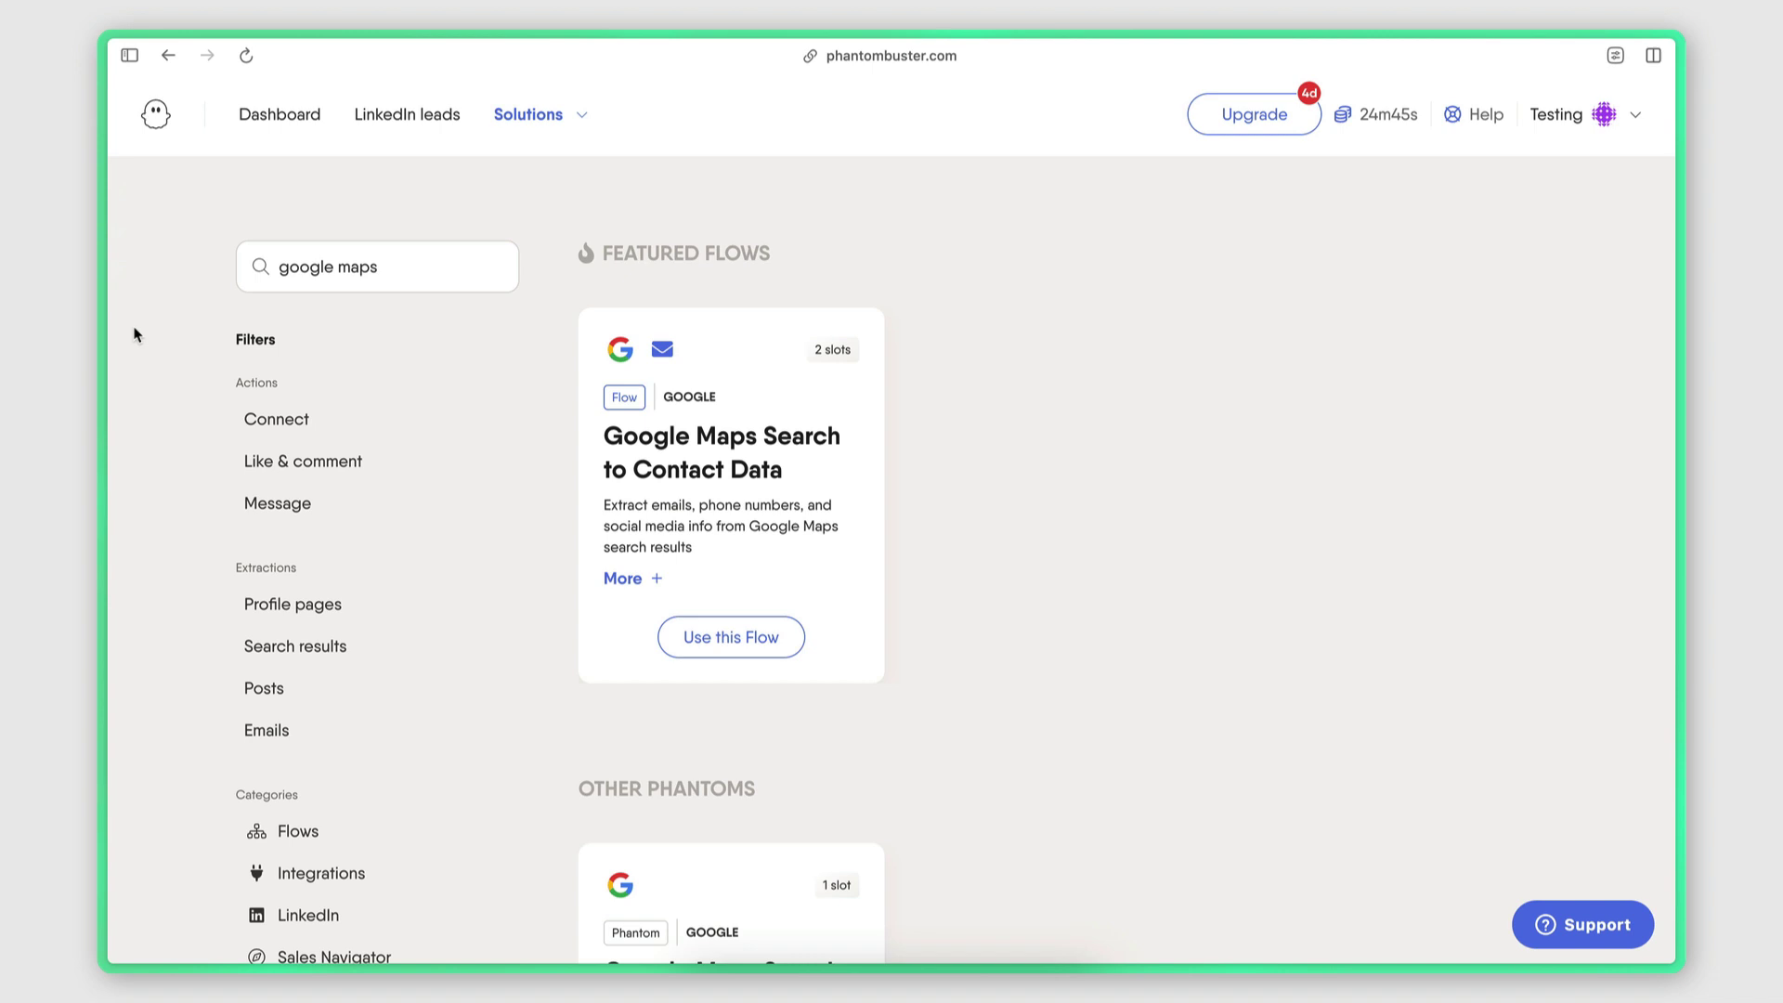
{"action": "mouse_move", "coordinate": [99, 330]}
{"action": "left_click", "coordinate": [130, 271]}
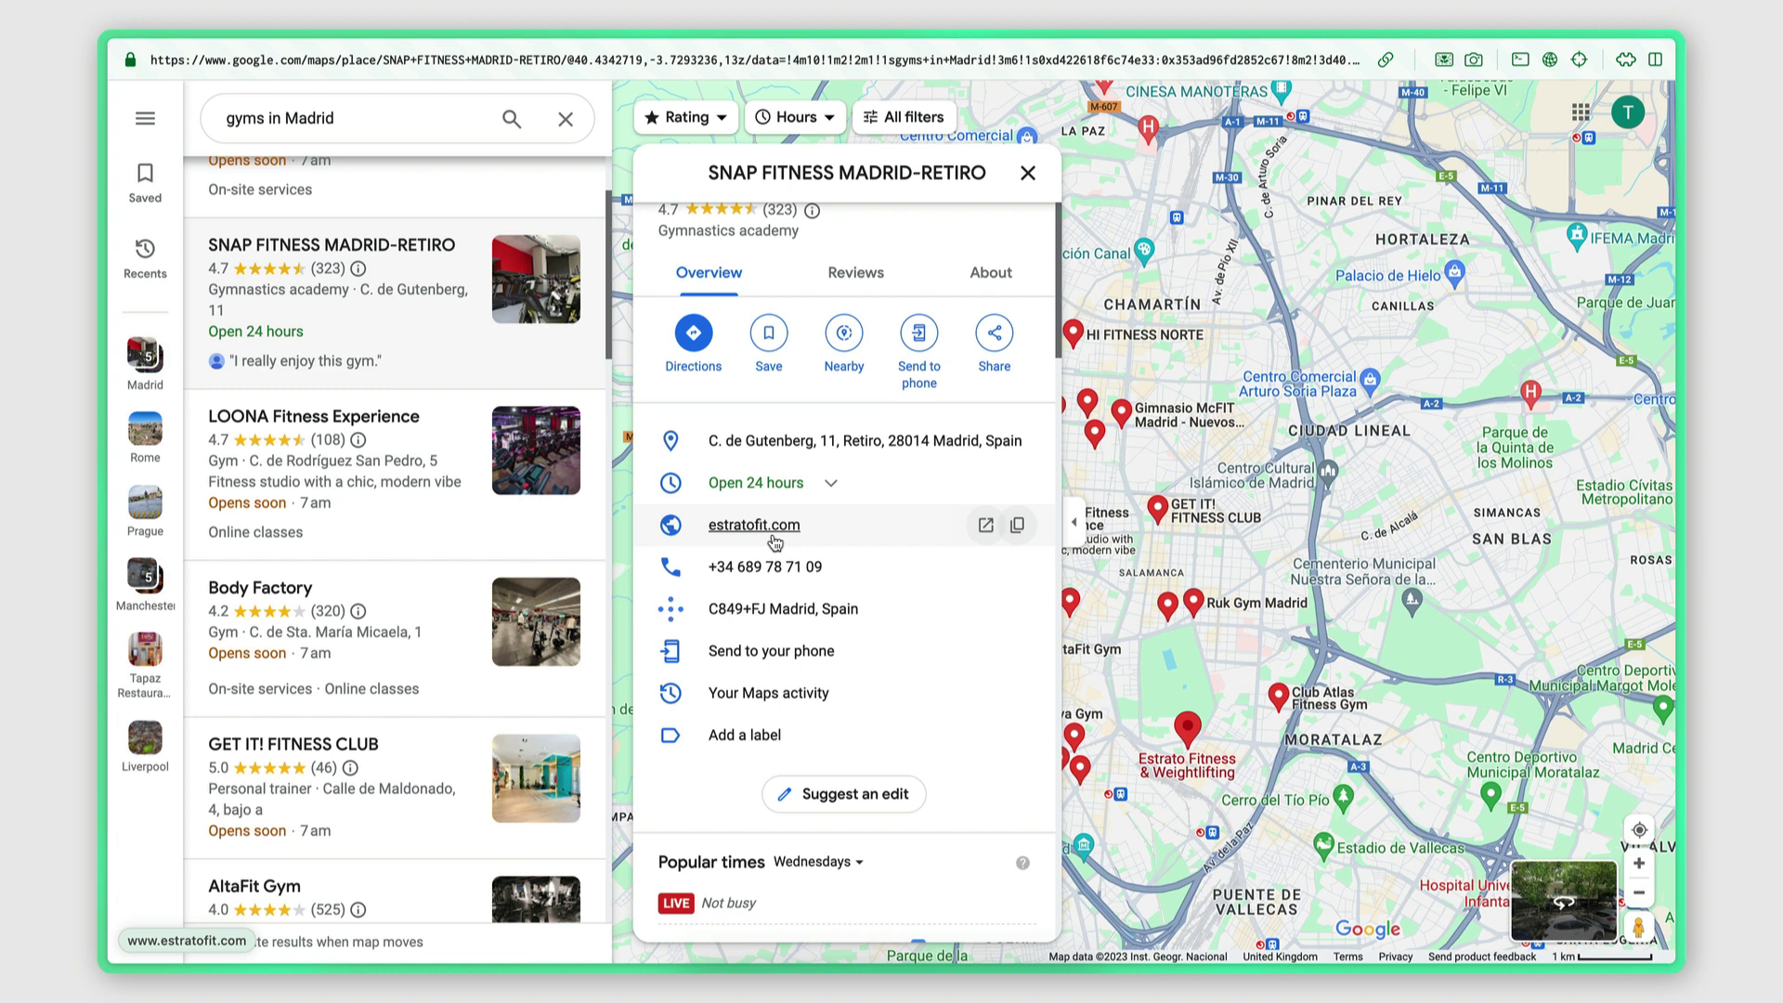
{"action": "mouse_move", "coordinate": [101, 269]}
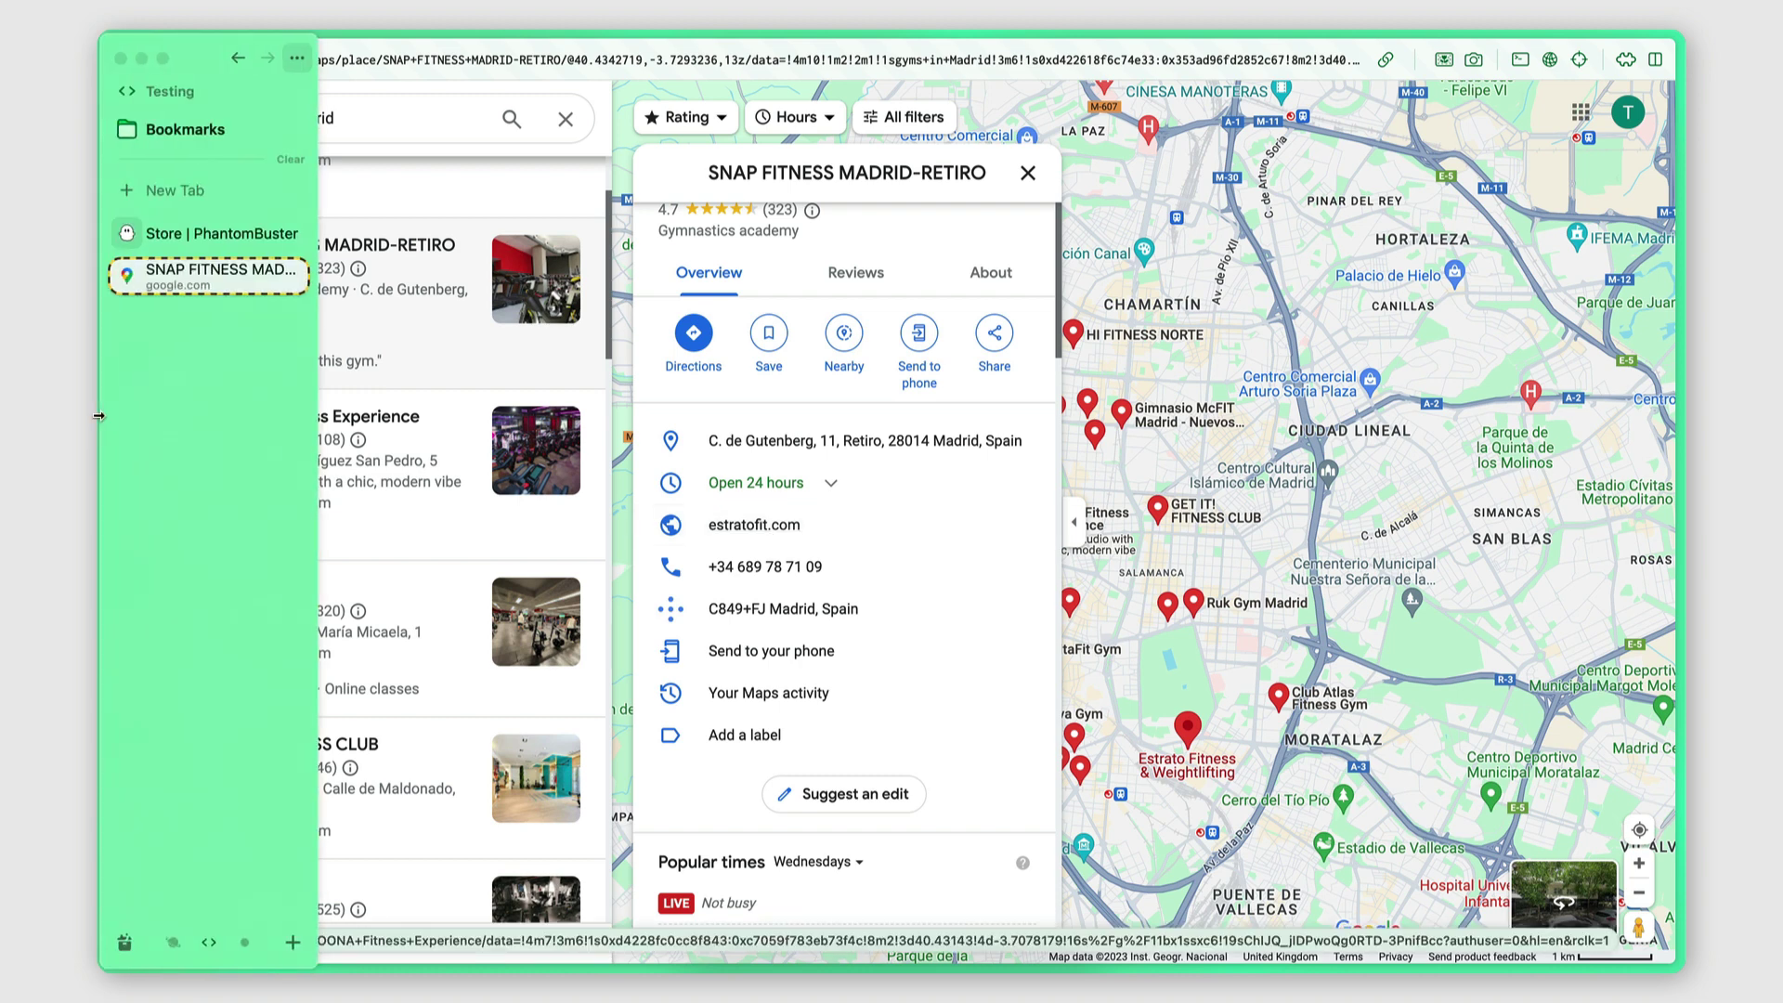
Start a new Google Maps Search to Contact Data flow from the PhantomBuster store
{"action": "left_click", "coordinate": [183, 235]}
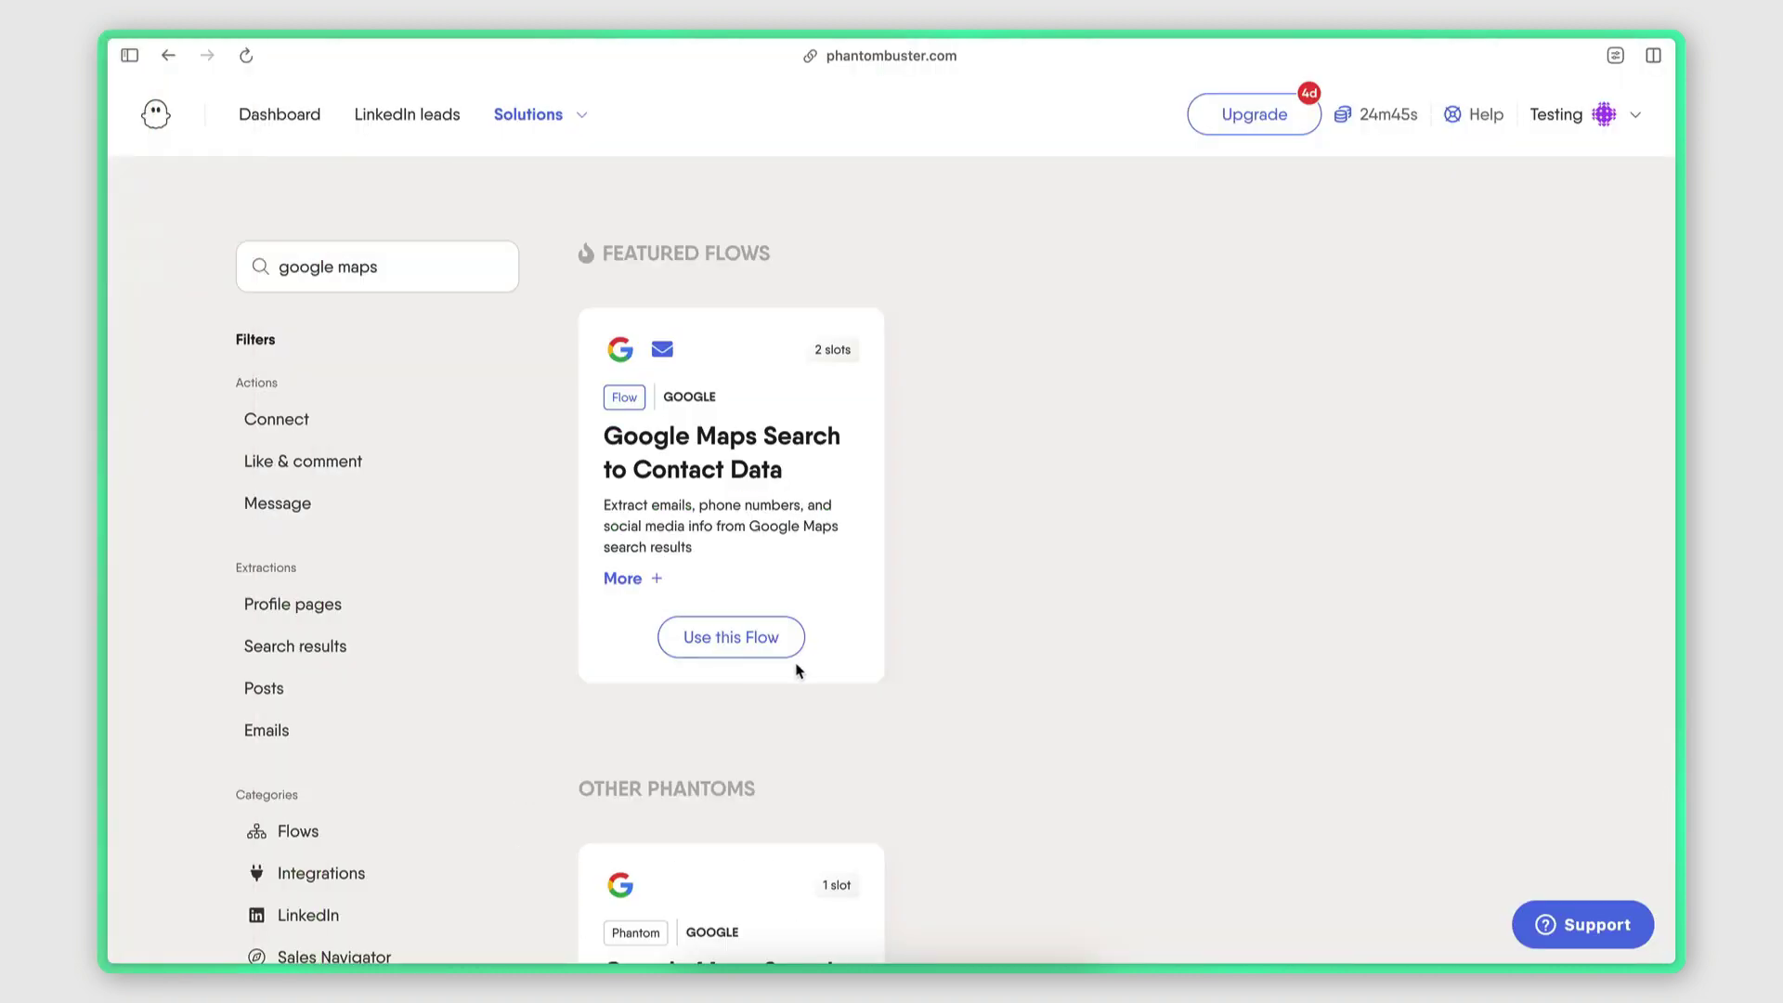
{"action": "left_click", "coordinate": [723, 641]}
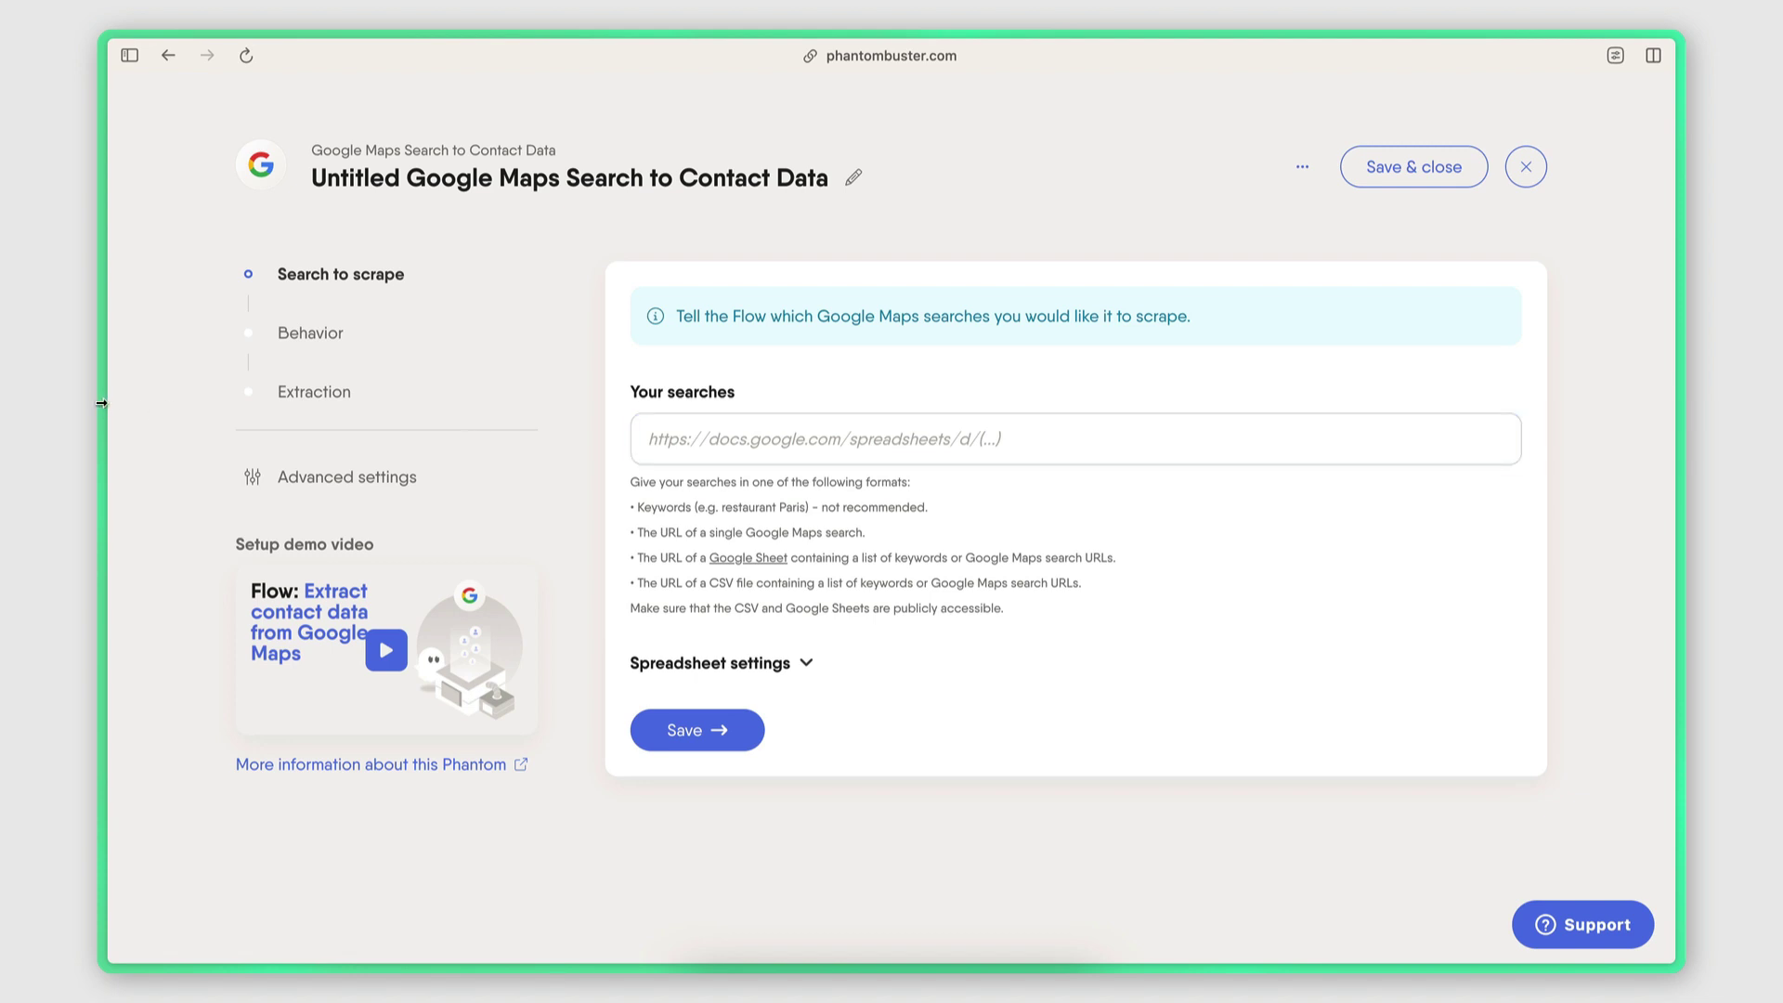
Close the gym's details, rerun the 'gyms in Madrid' search and copy the results page URL
{"action": "mouse_move", "coordinate": [100, 402]}
{"action": "left_click", "coordinate": [220, 268]}
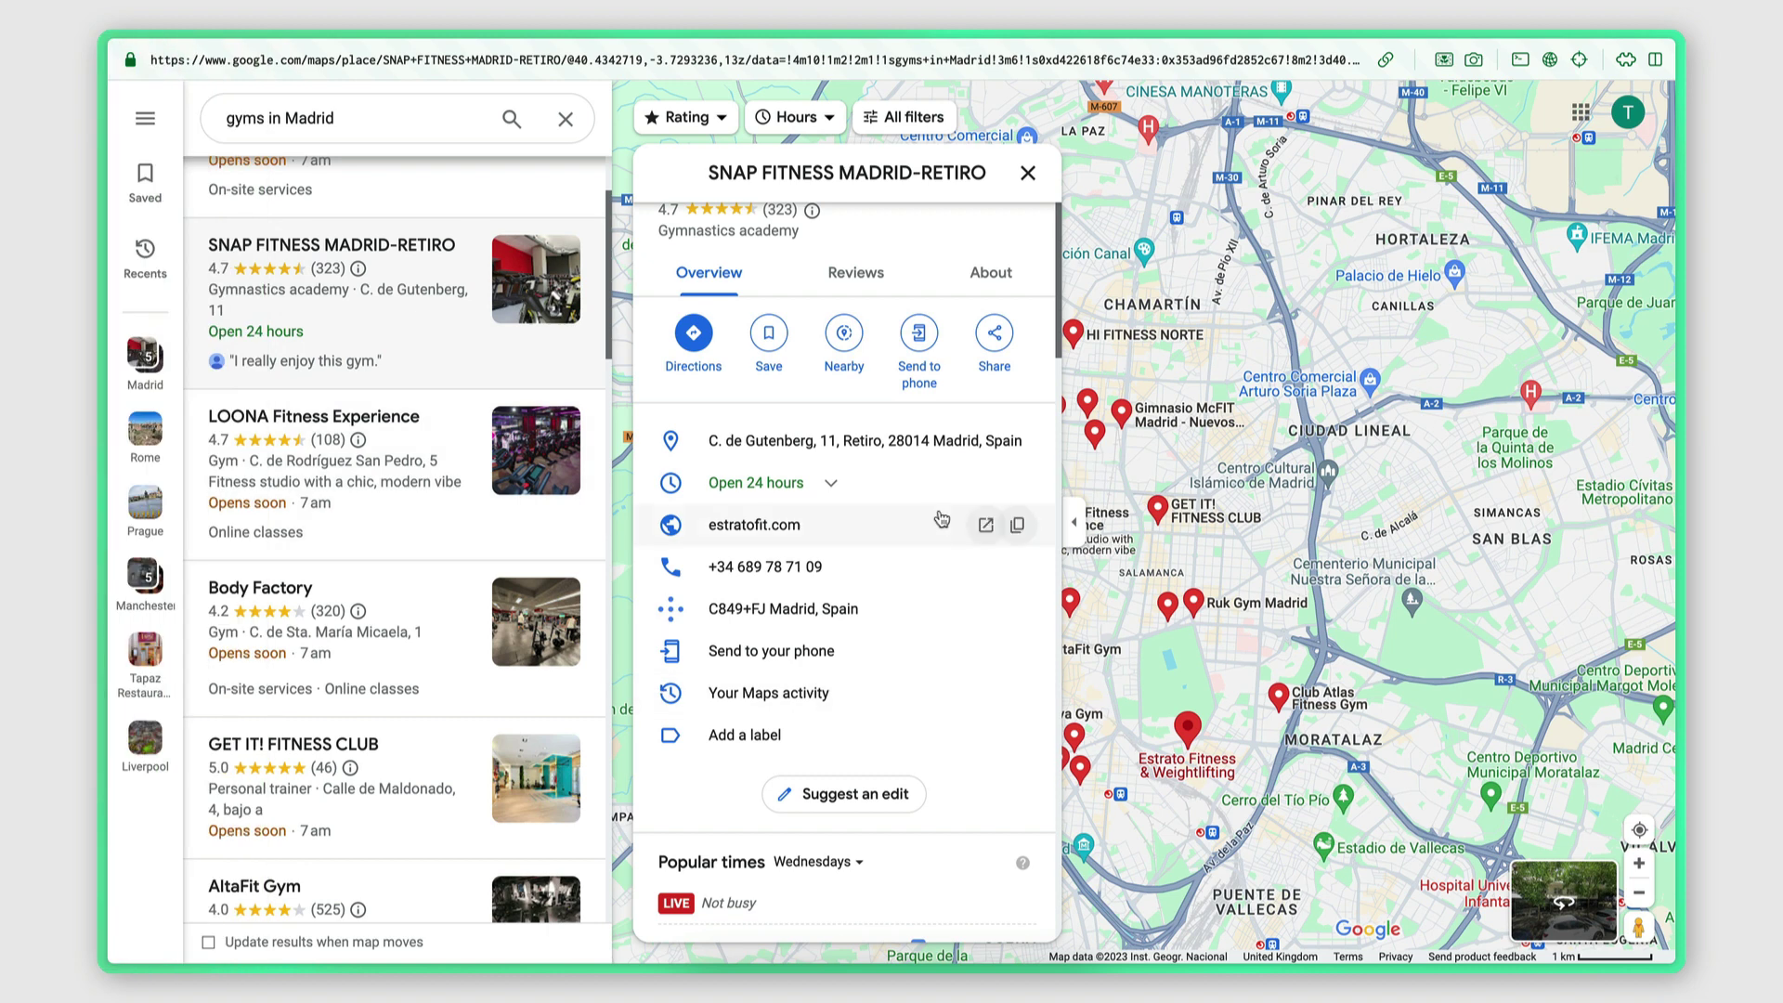
{"action": "left_click", "coordinate": [1027, 174]}
{"action": "left_click", "coordinate": [287, 118]}
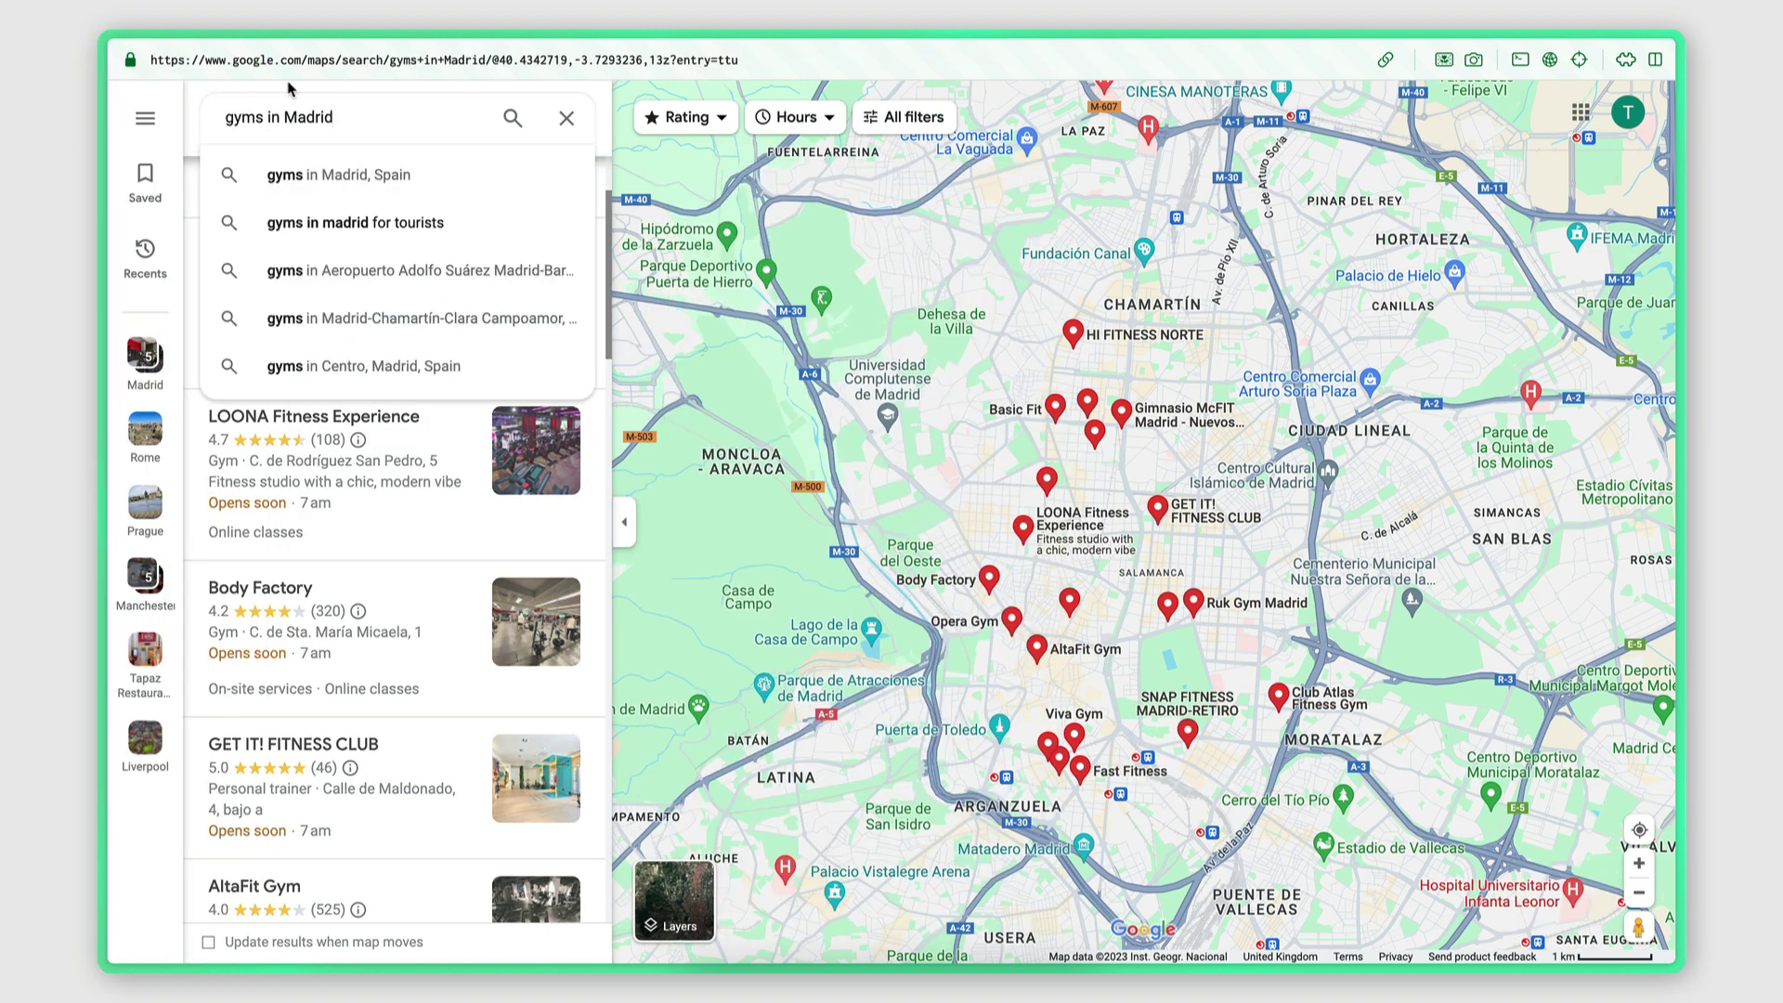
{"action": "left_click_drag", "start_coordinate": [226, 117], "coordinate": [402, 117]}
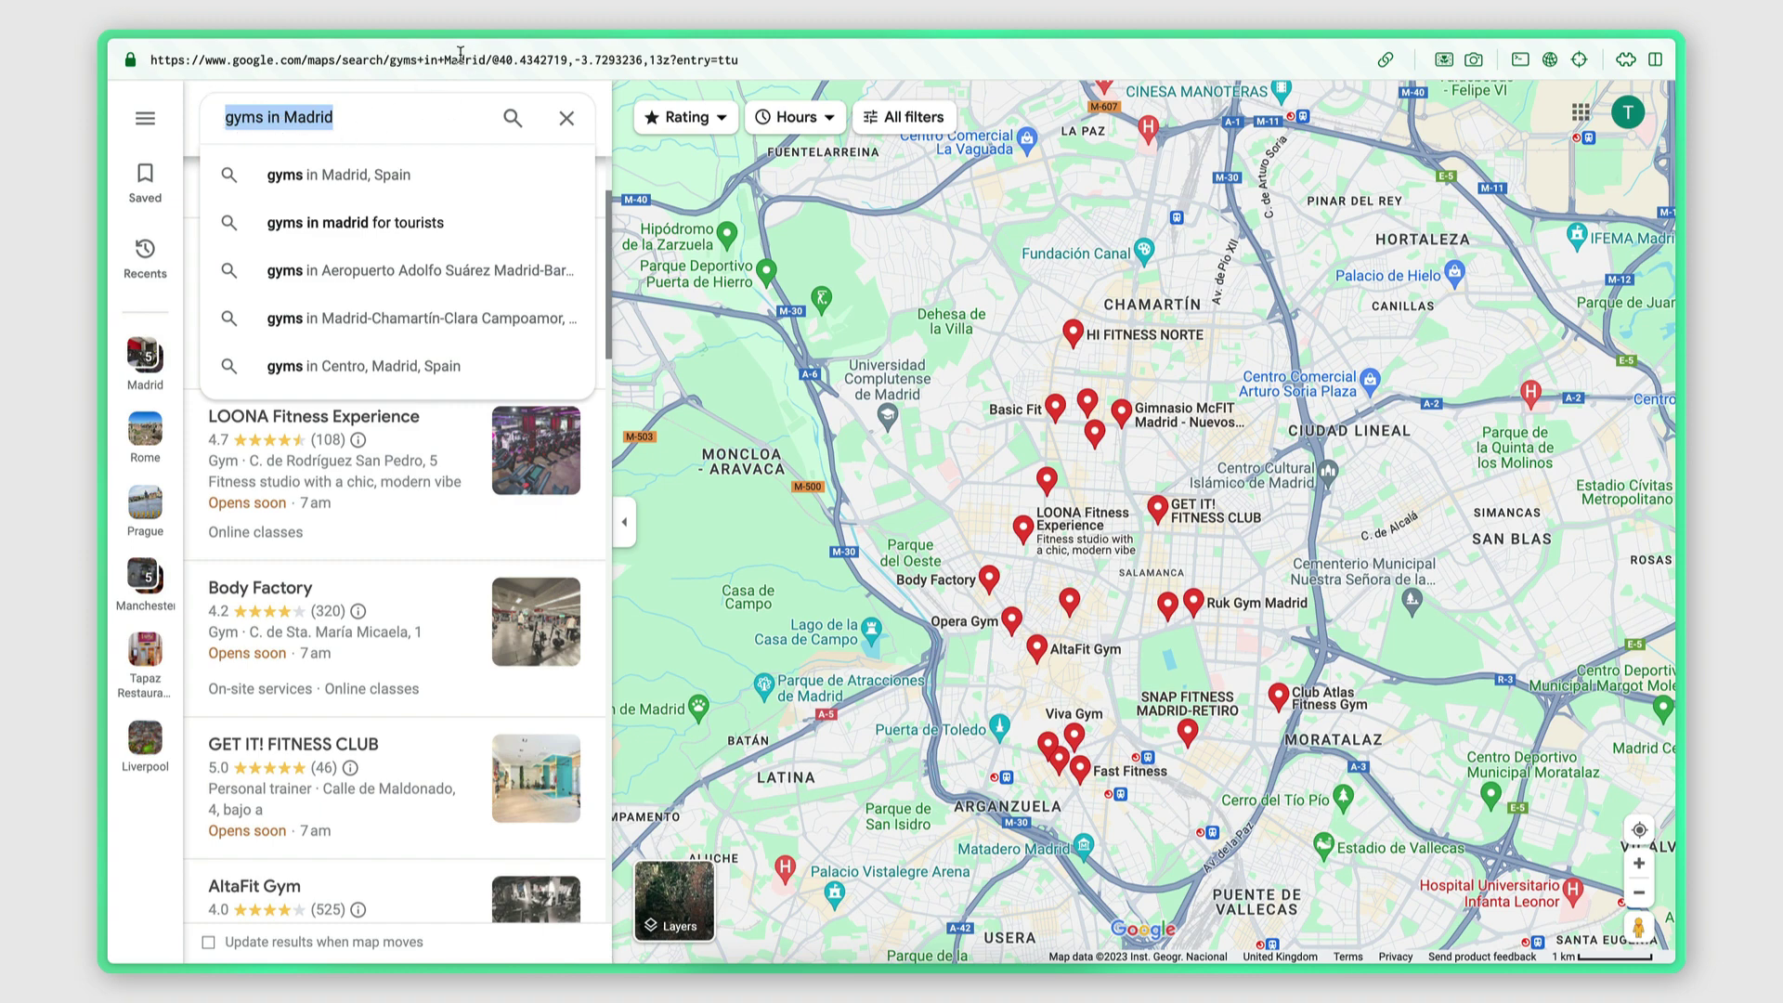
{"action": "key", "text": "Return"}
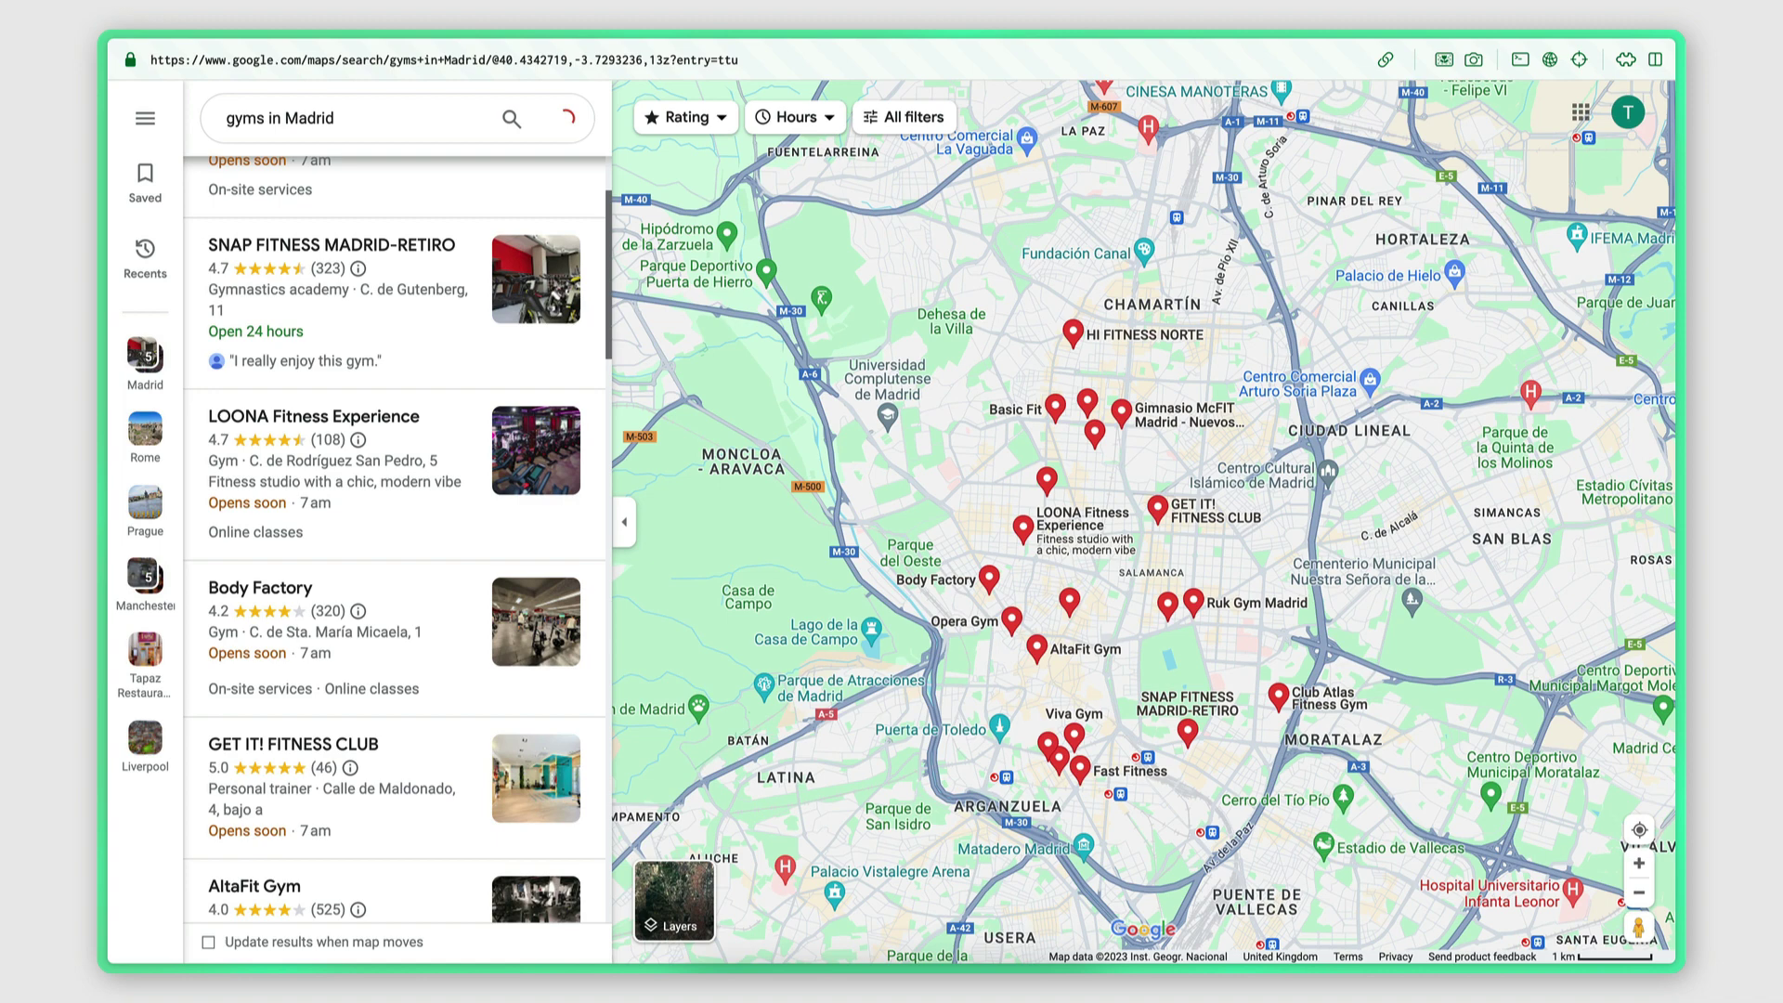
{"action": "left_click", "coordinate": [599, 65]}
{"action": "key", "text": "ctrl+c"}
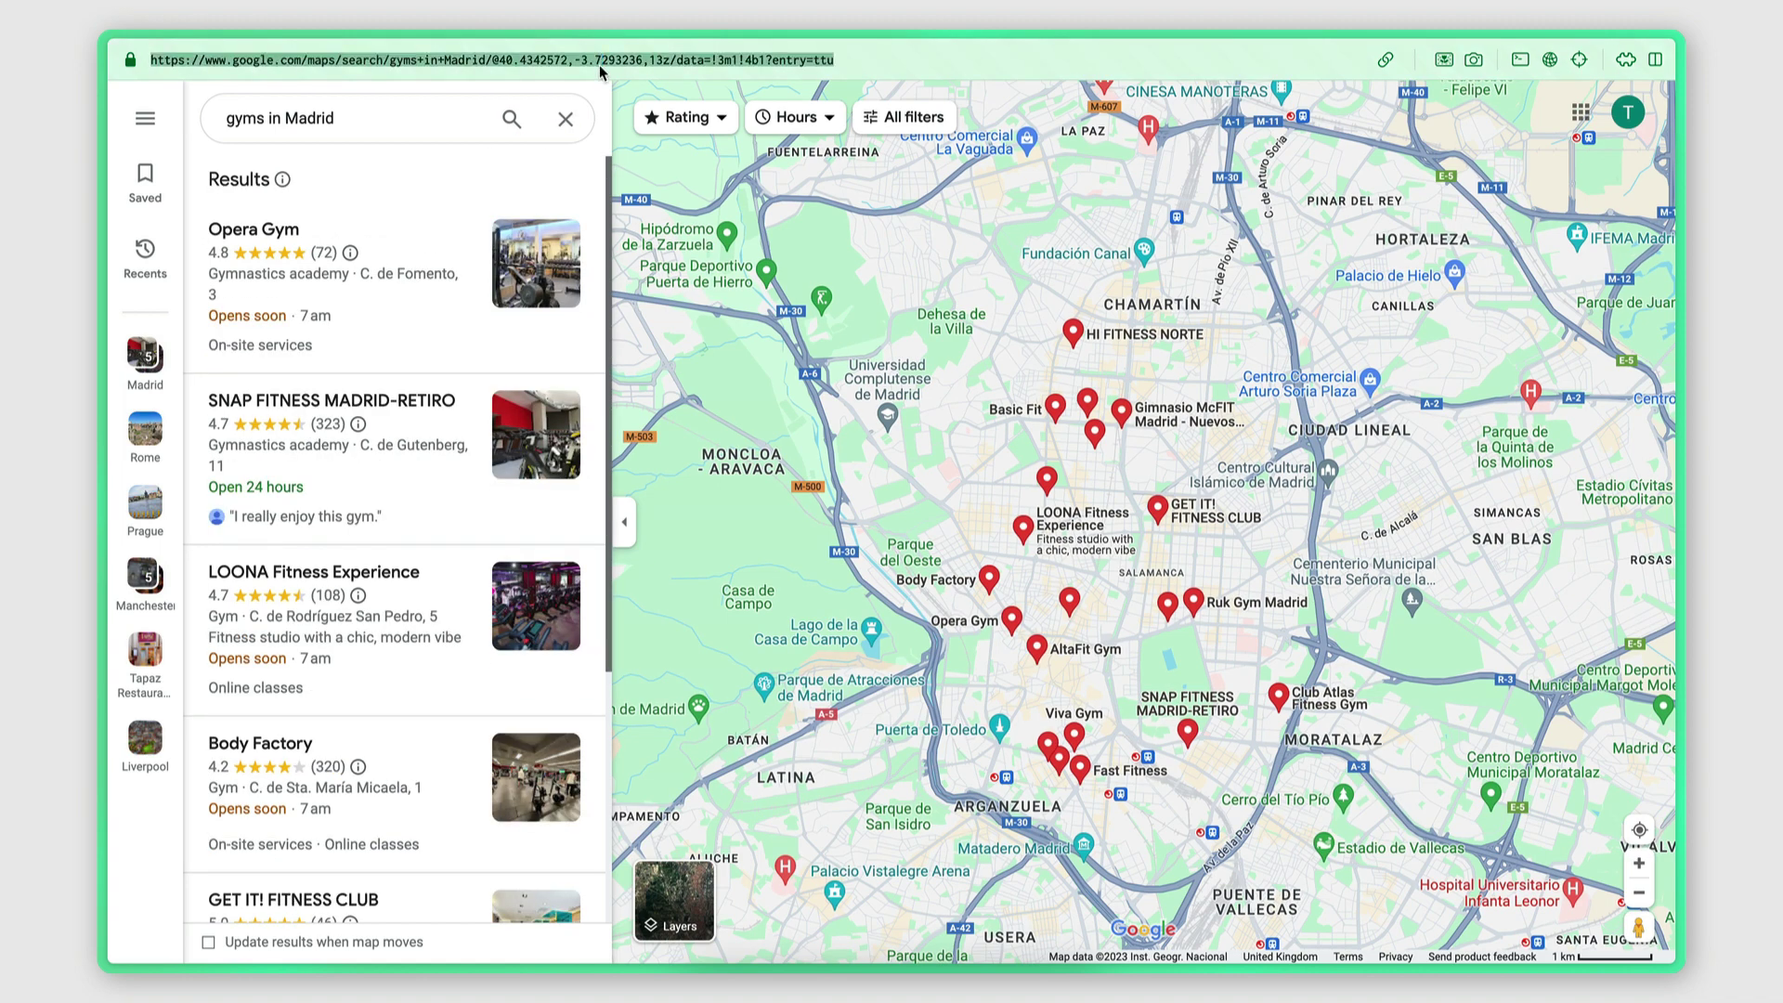
Paste the Google Maps gyms-in-Madrid results URL into Your searches and save the step
{"action": "mouse_move", "coordinate": [106, 278]}
{"action": "left_click", "coordinate": [214, 233]}
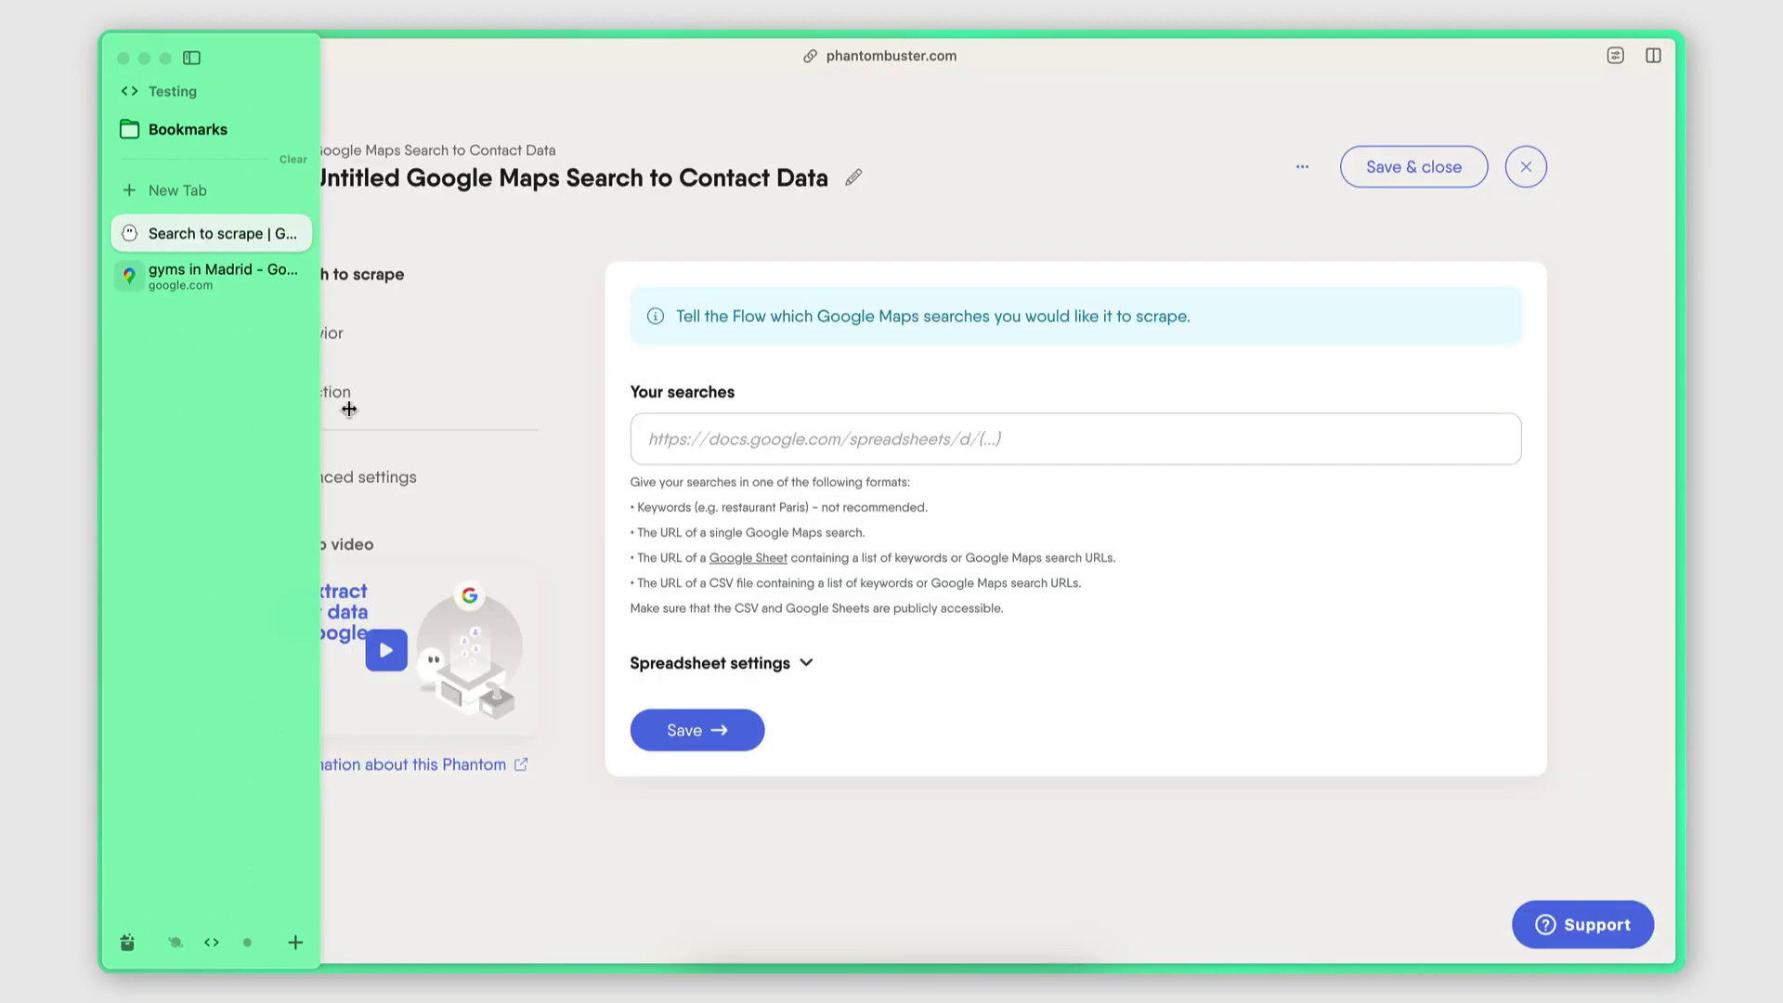
{"action": "left_click", "coordinate": [779, 440]}
{"action": "key", "text": "ctrl+v"}
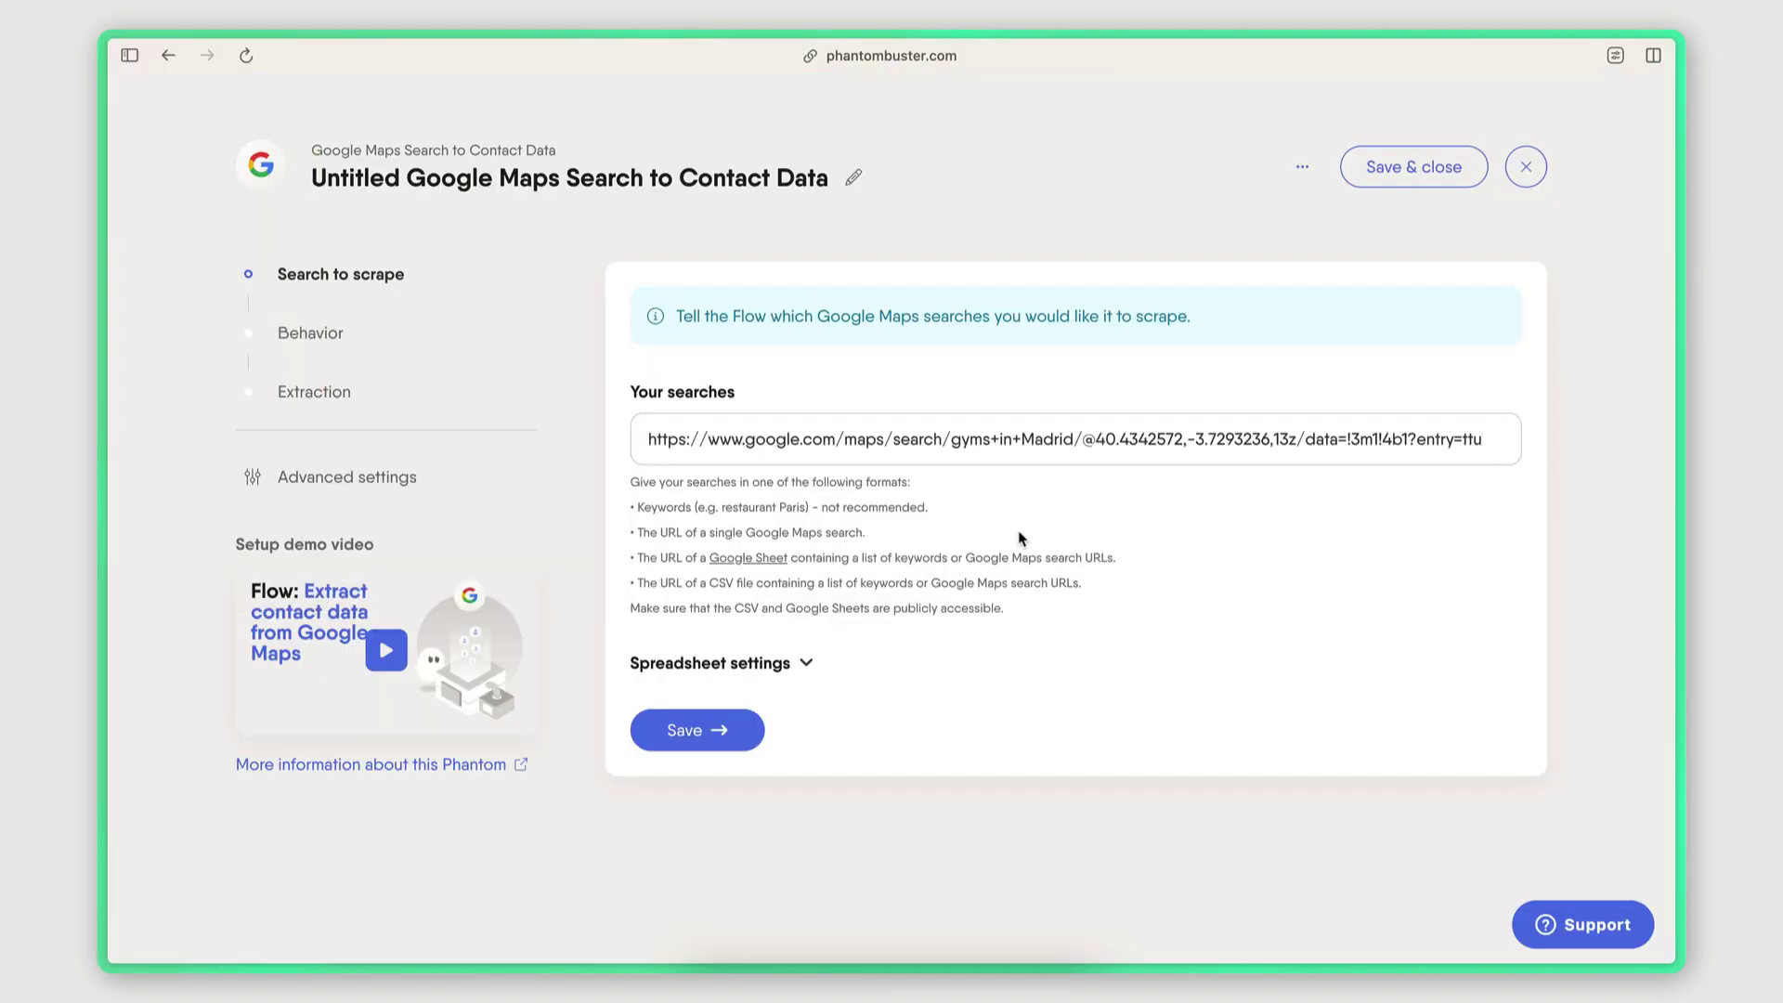
{"action": "left_click_drag", "start_coordinate": [948, 442], "coordinate": [1075, 442]}
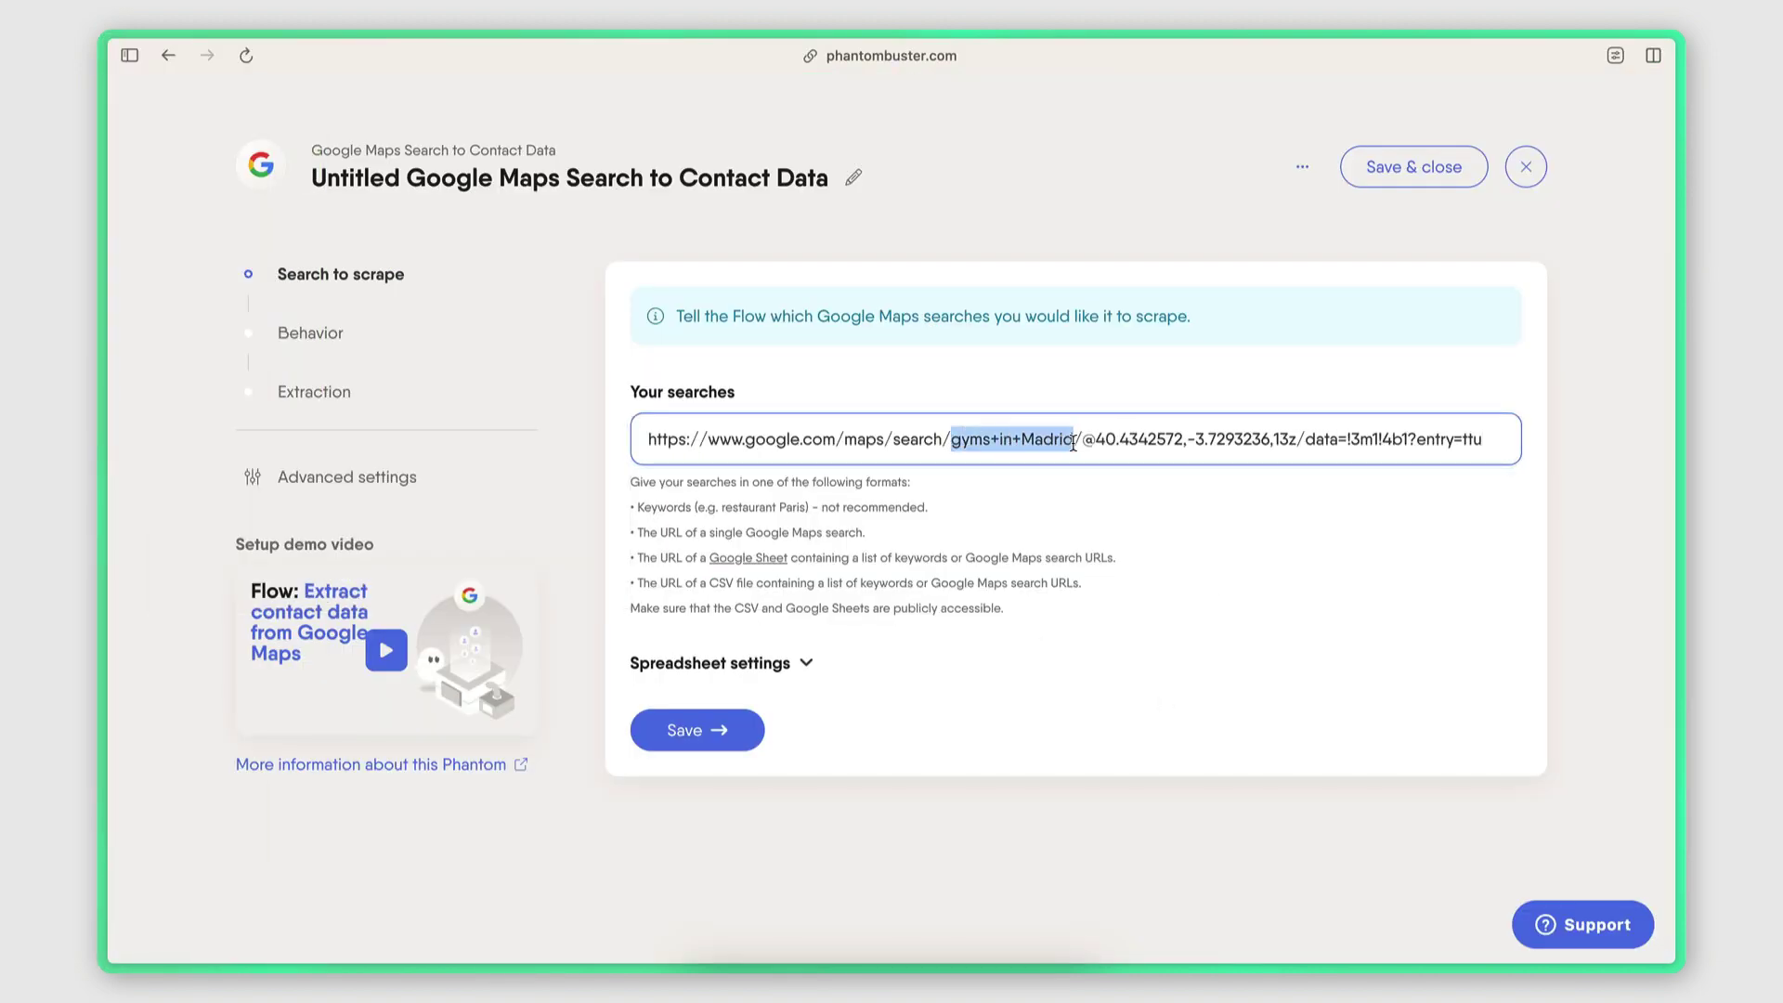
{"action": "left_click", "coordinate": [1088, 446]}
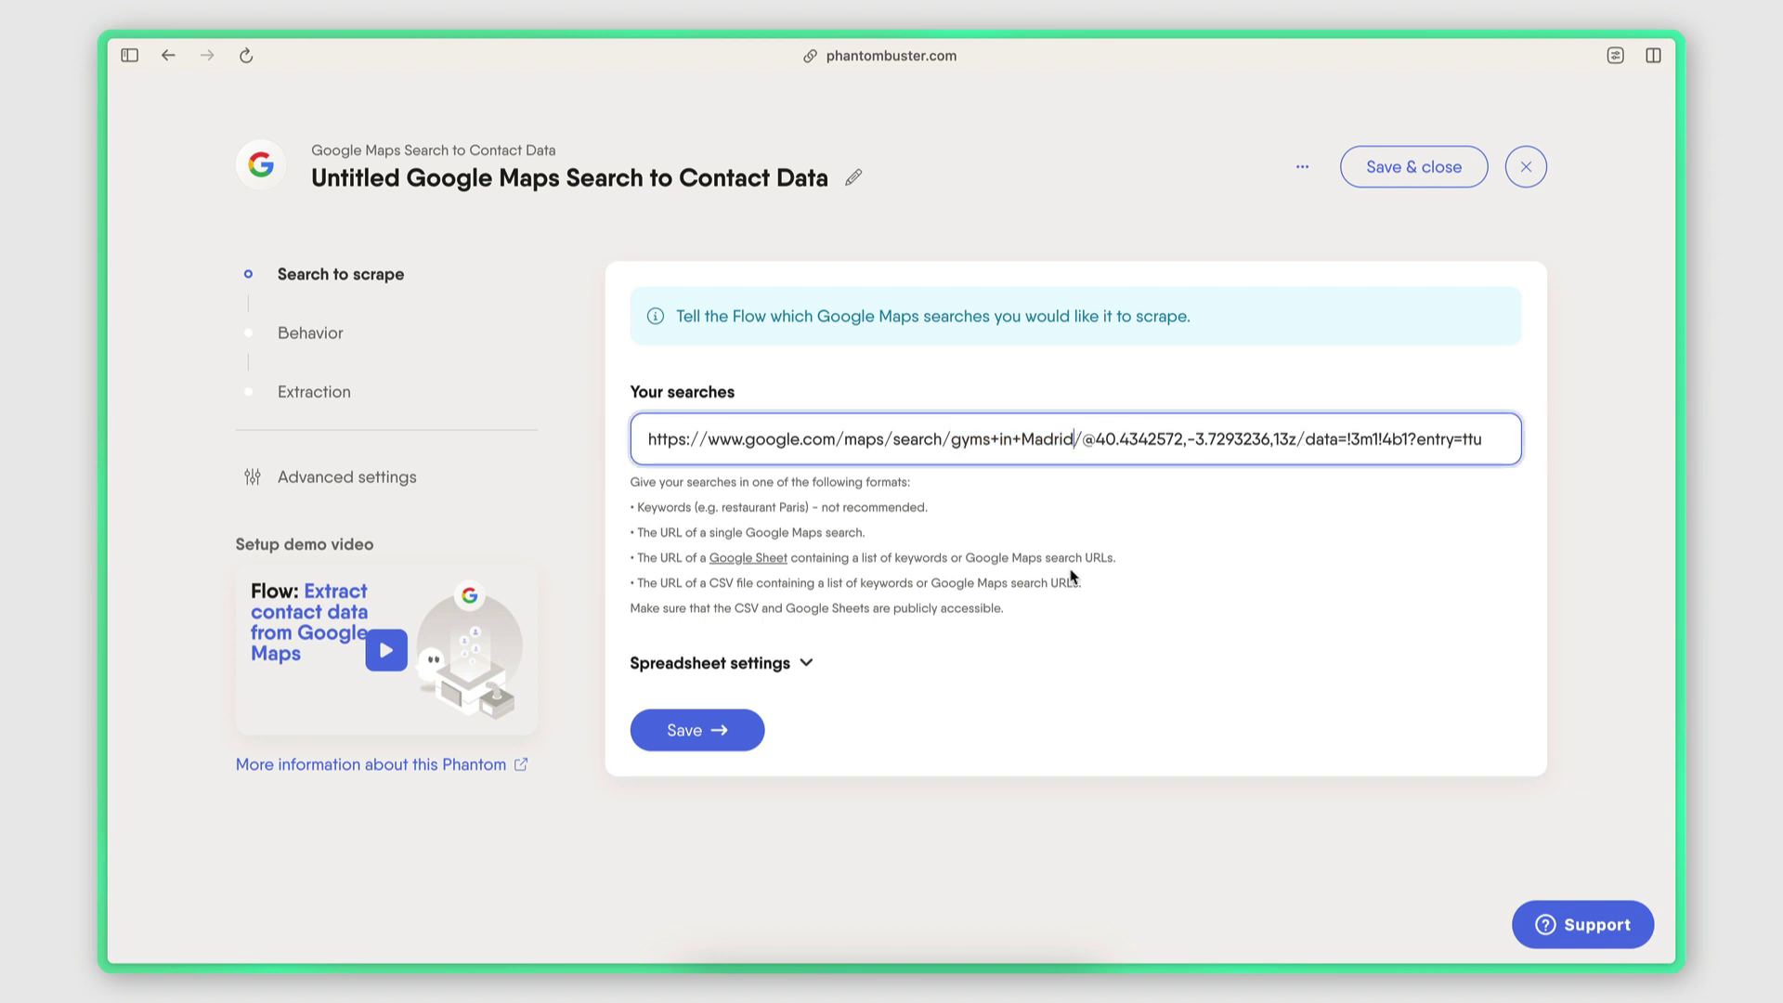
{"action": "left_click", "coordinate": [691, 729]}
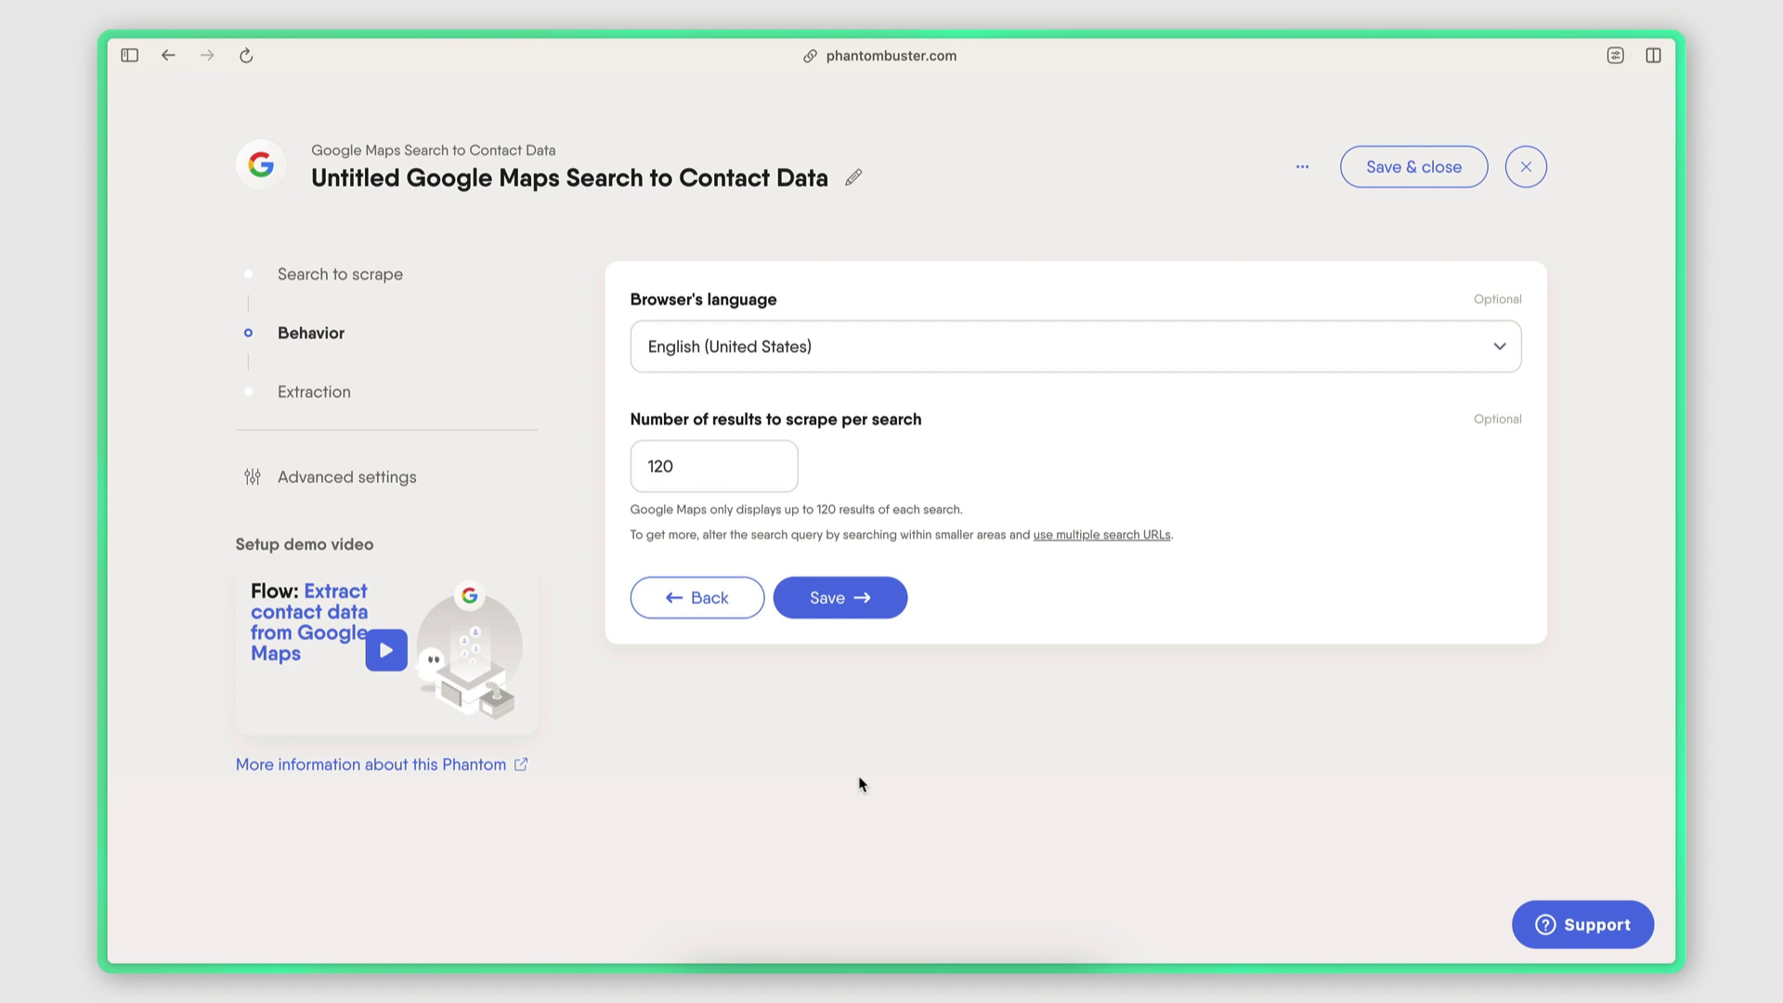
Keep 120 results per search and save the Behavior settings
{"action": "left_click", "coordinate": [690, 471]}
{"action": "double_click", "coordinate": [690, 471]}
{"action": "left_click", "coordinate": [690, 471]}
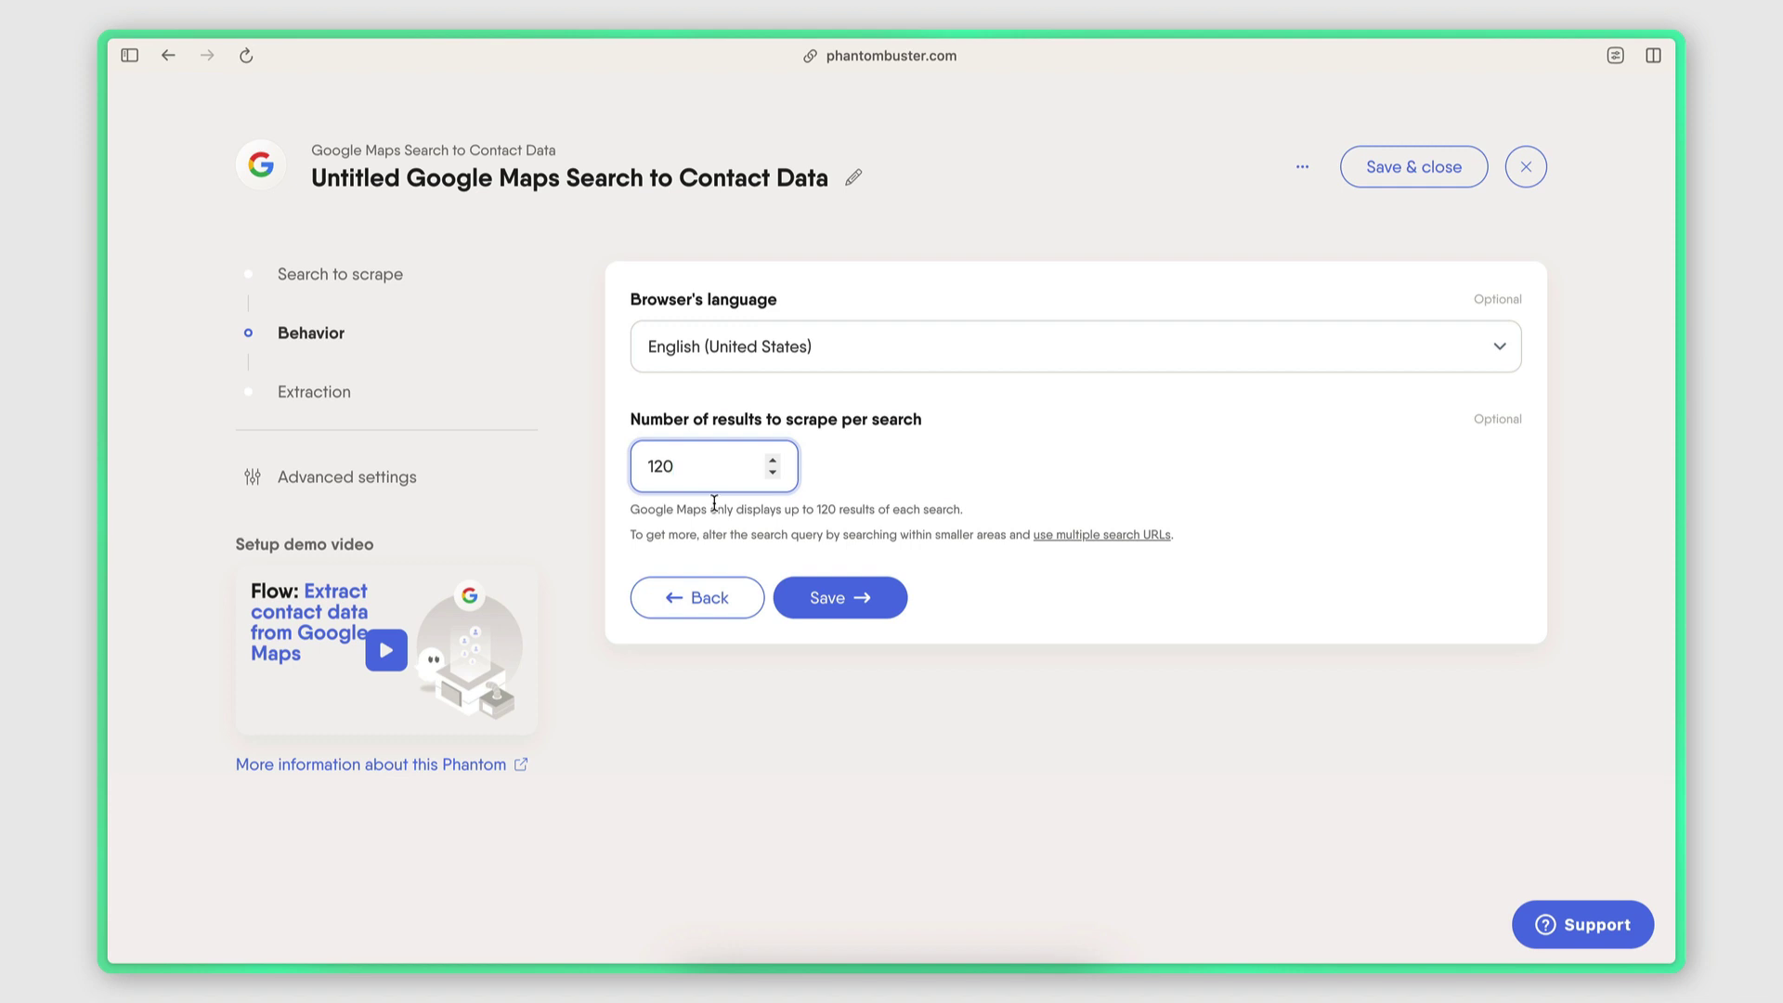
{"action": "left_click", "coordinate": [832, 596]}
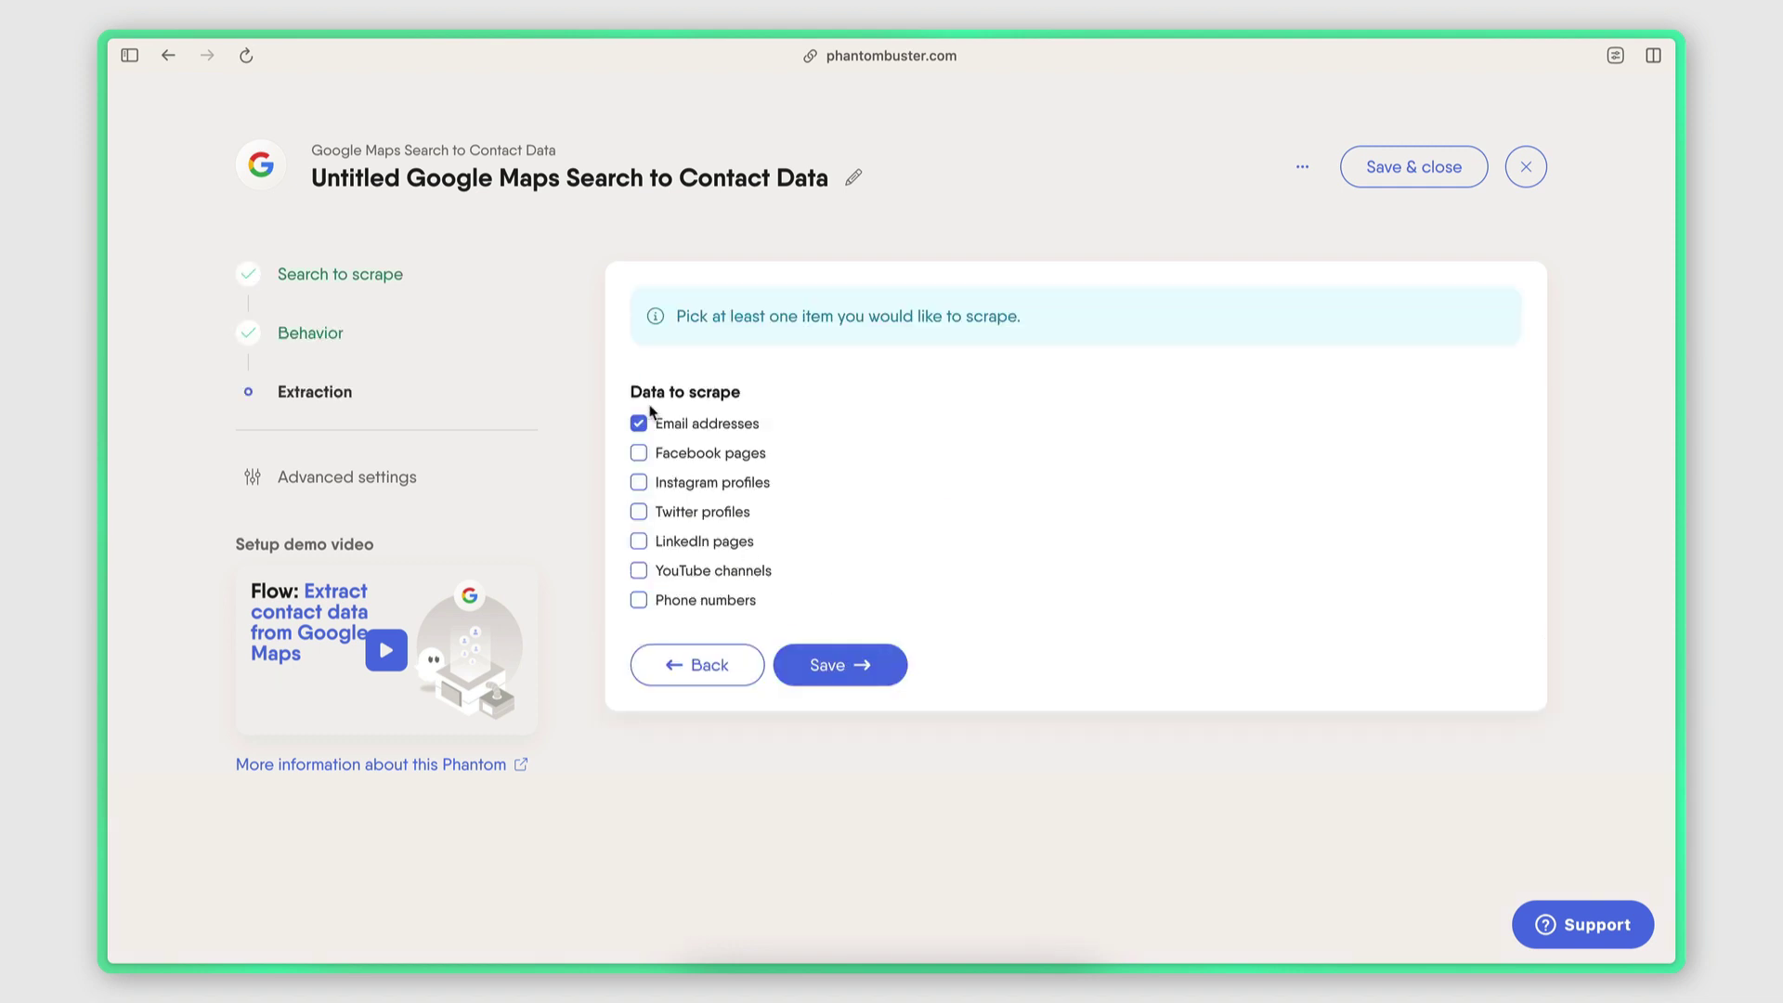
Add Facebook, Instagram, Twitter, LinkedIn, YouTube and phone numbers to the data to scrape
{"action": "left_click_drag", "start_coordinate": [633, 394], "coordinate": [738, 395]}
{"action": "left_click", "coordinate": [727, 396]}
{"action": "left_click", "coordinate": [639, 453]}
{"action": "left_click", "coordinate": [639, 482]}
{"action": "left_click", "coordinate": [639, 511]}
{"action": "left_click", "coordinate": [639, 542]}
{"action": "left_click", "coordinate": [639, 572]}
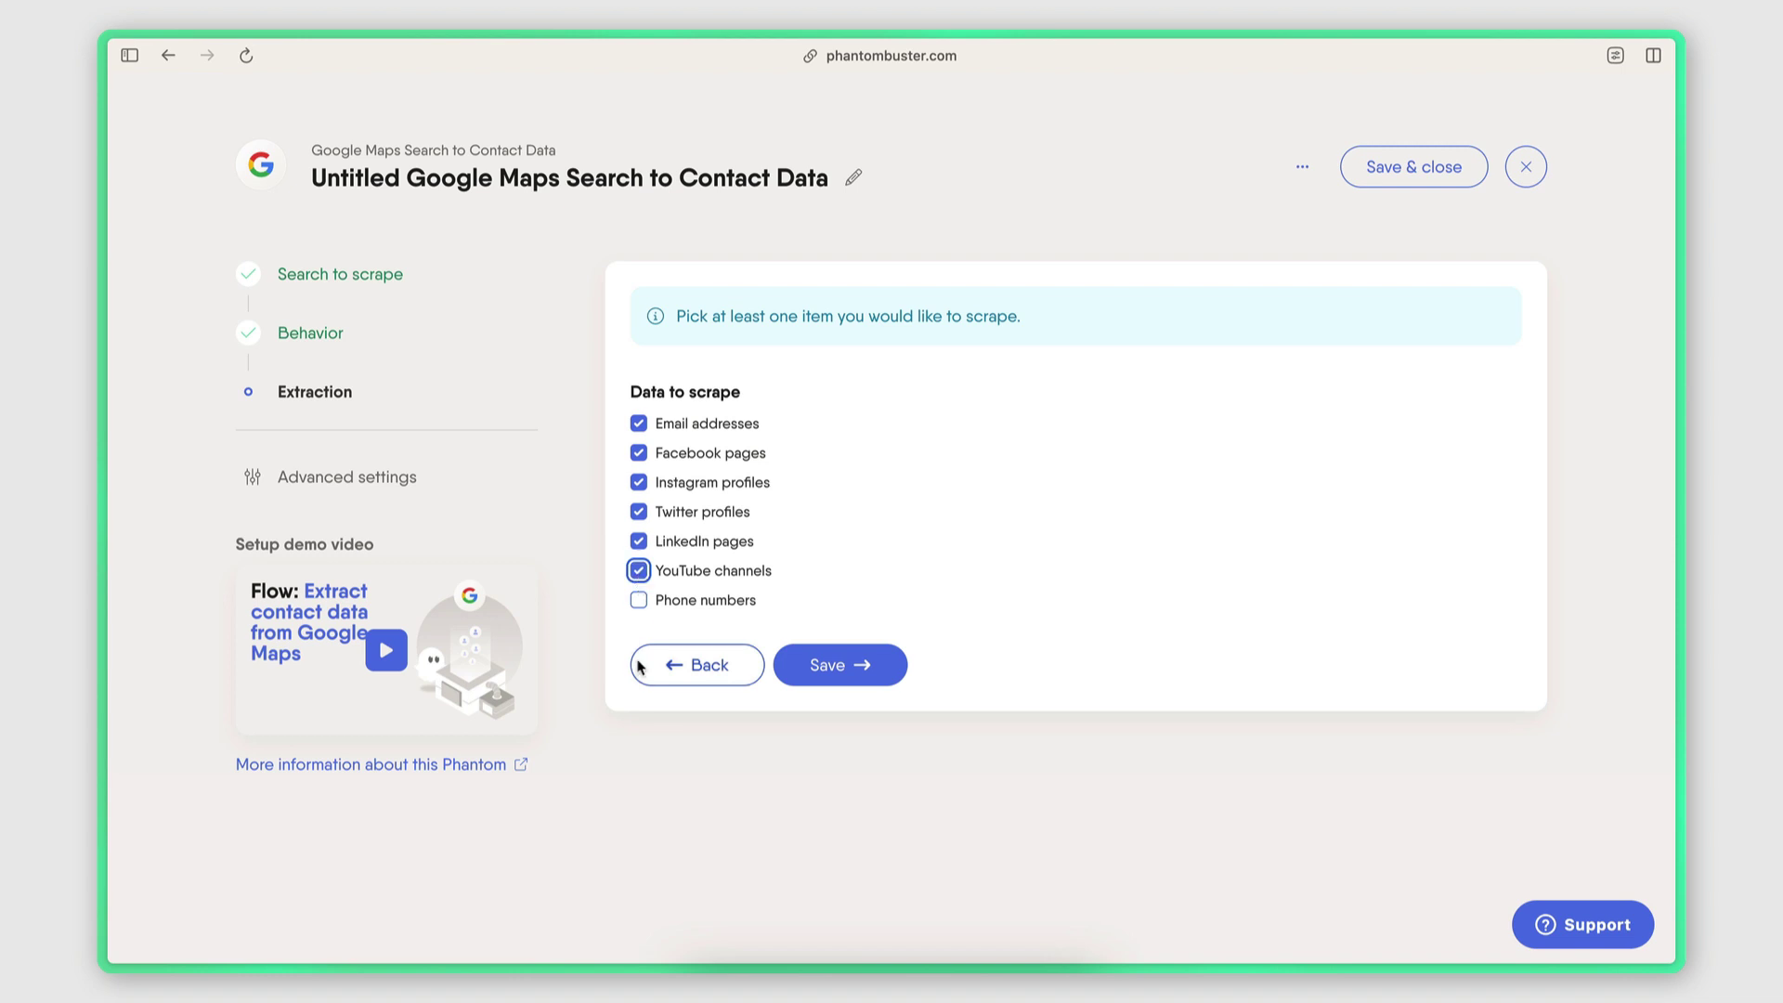
{"action": "left_click", "coordinate": [638, 601]}
Choose the Spain phone number format and save the extraction settings
{"action": "scroll", "coordinate": [971, 665], "scroll_direction": "down", "scroll_amount": 5}
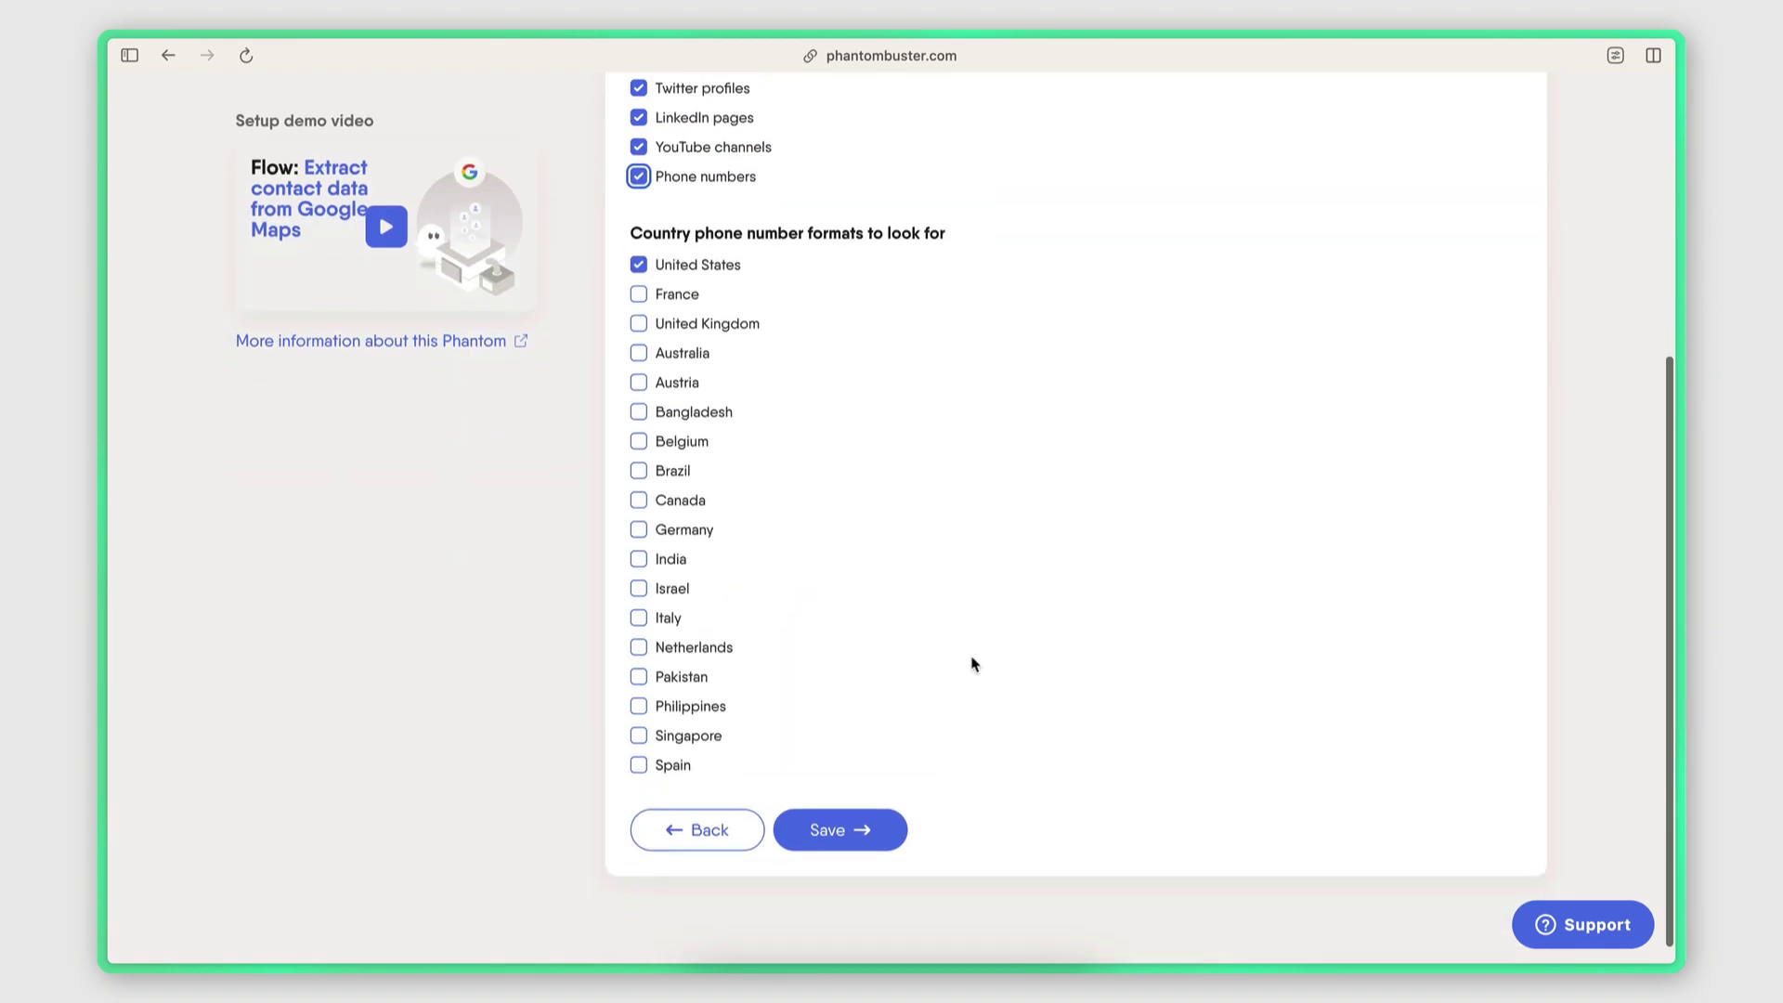
{"action": "scroll", "coordinate": [971, 665], "scroll_direction": "up", "scroll_amount": 2}
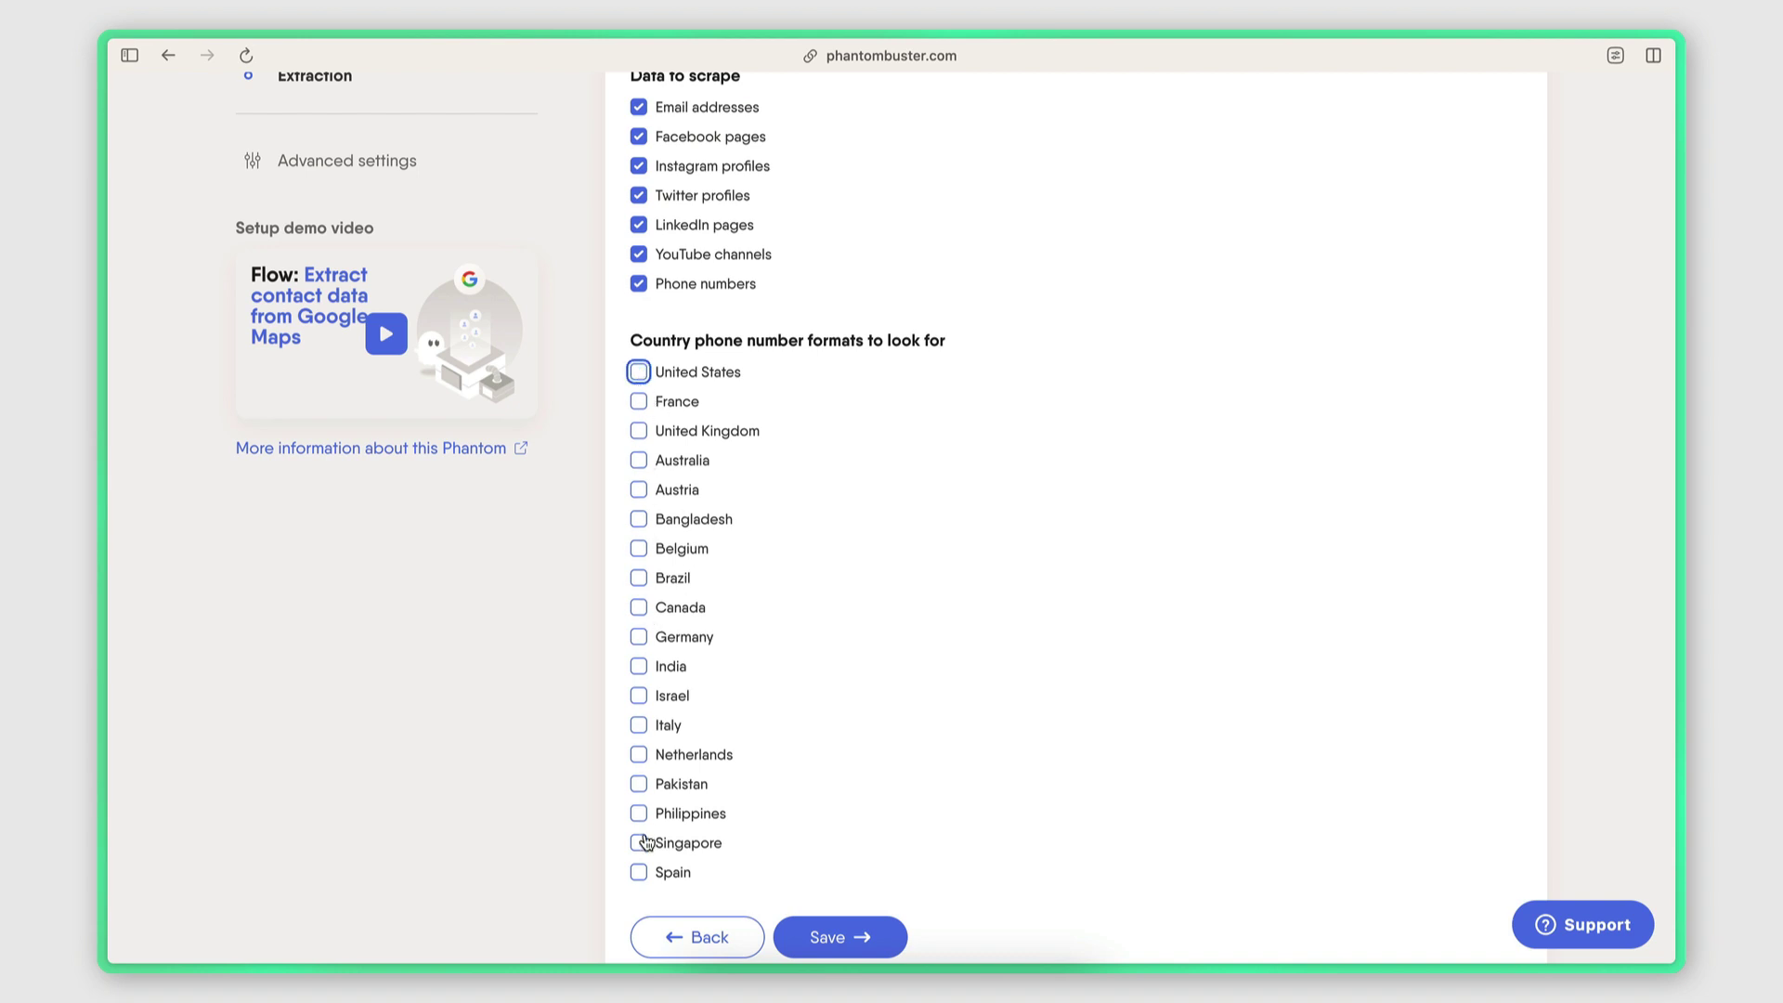
{"action": "left_click", "coordinate": [639, 872]}
{"action": "scroll", "coordinate": [919, 836], "scroll_direction": "down", "scroll_amount": 2}
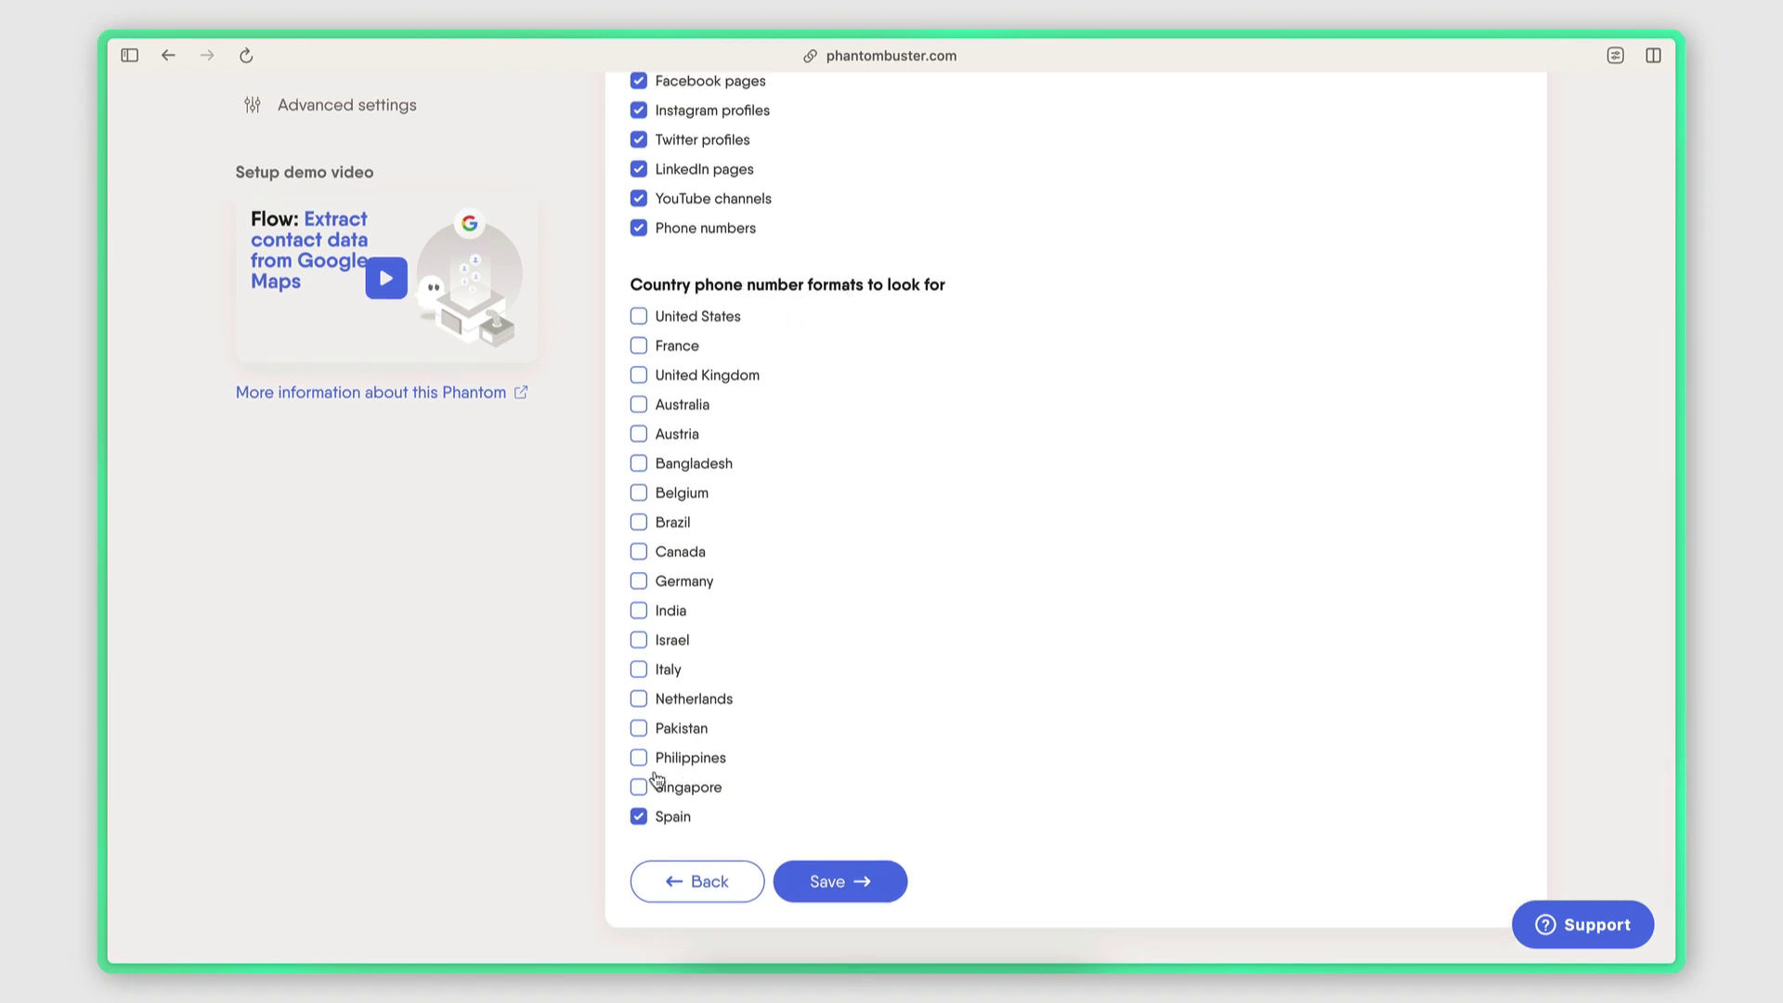
{"action": "scroll", "coordinate": [721, 842], "scroll_direction": "up", "scroll_amount": 1}
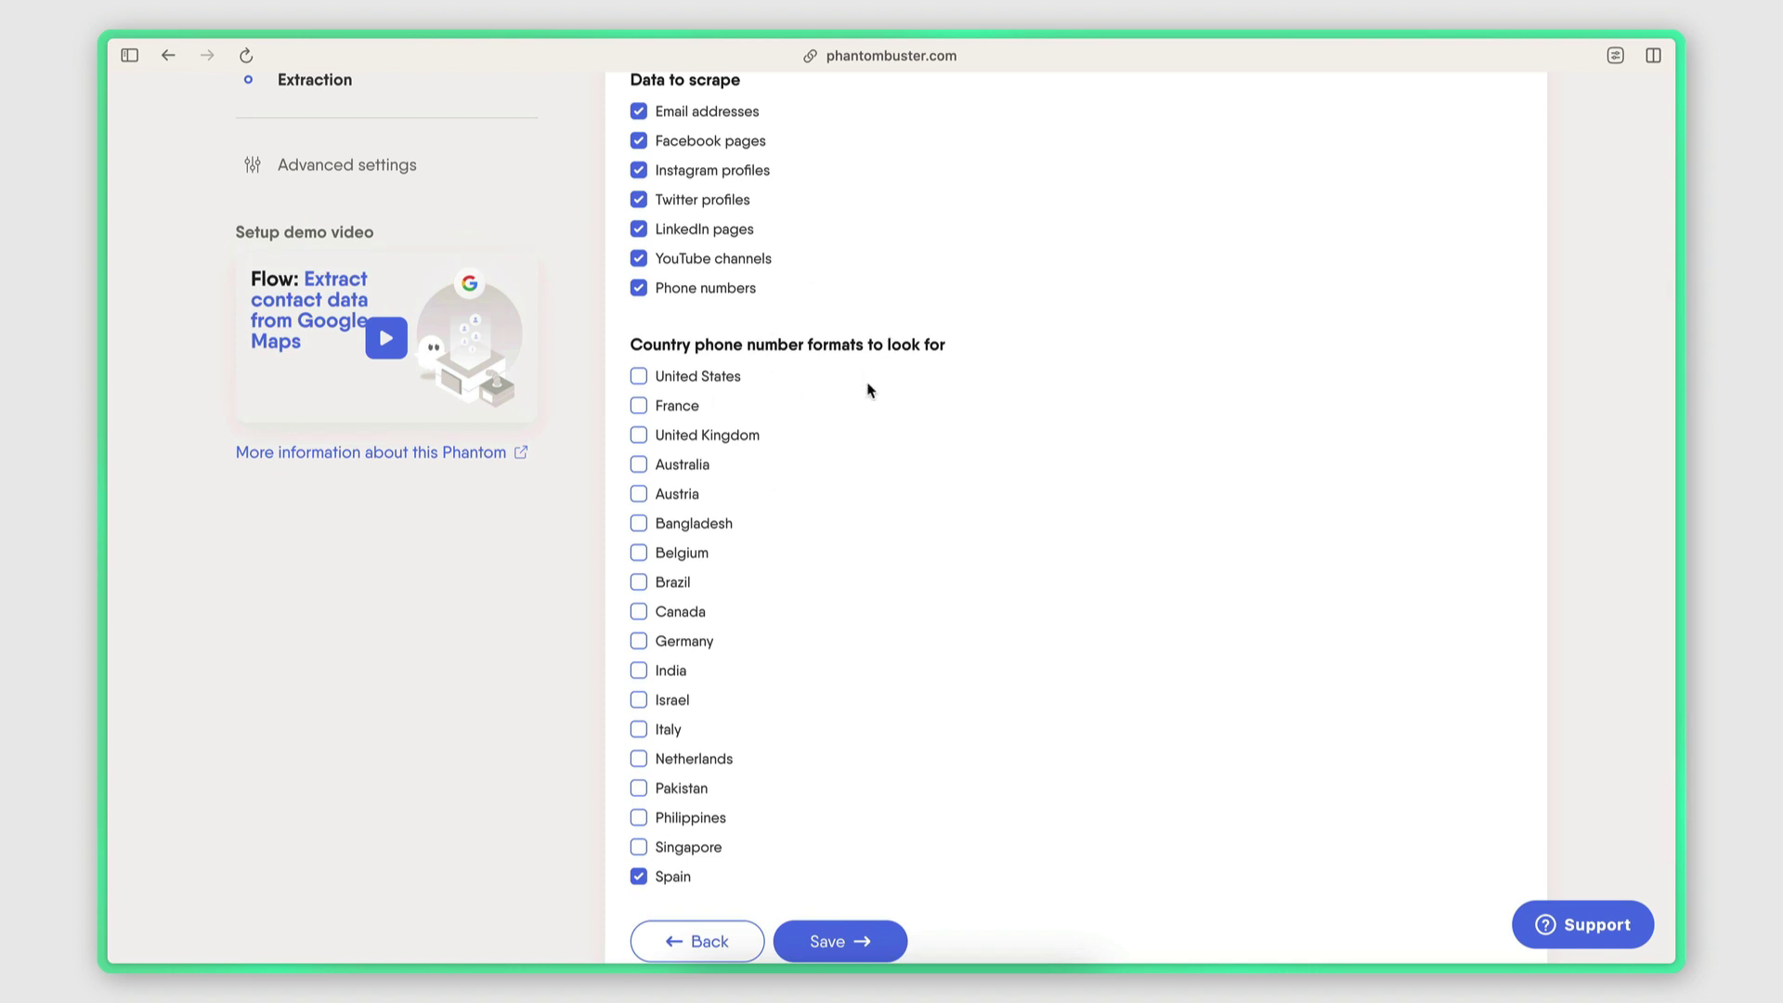
{"action": "scroll", "coordinate": [867, 387], "scroll_direction": "up", "scroll_amount": 2}
{"action": "scroll", "coordinate": [817, 418], "scroll_direction": "down", "scroll_amount": 4}
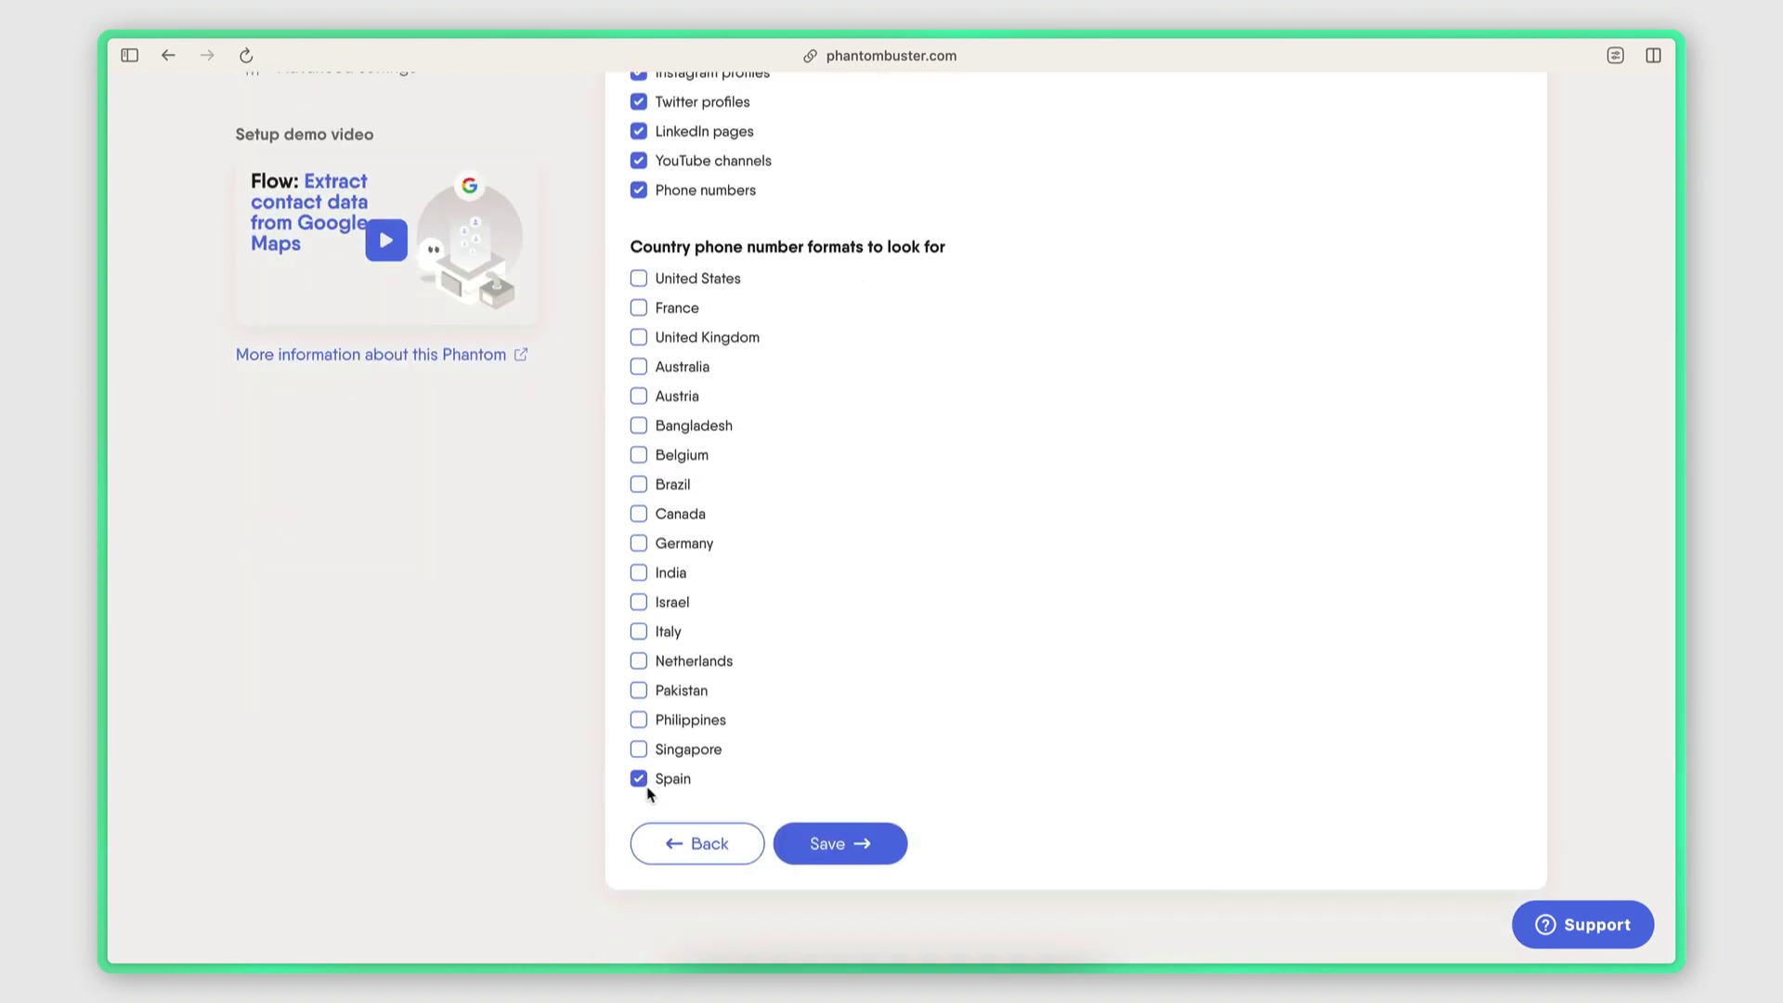
{"action": "scroll", "coordinate": [706, 810], "scroll_direction": "up", "scroll_amount": 4}
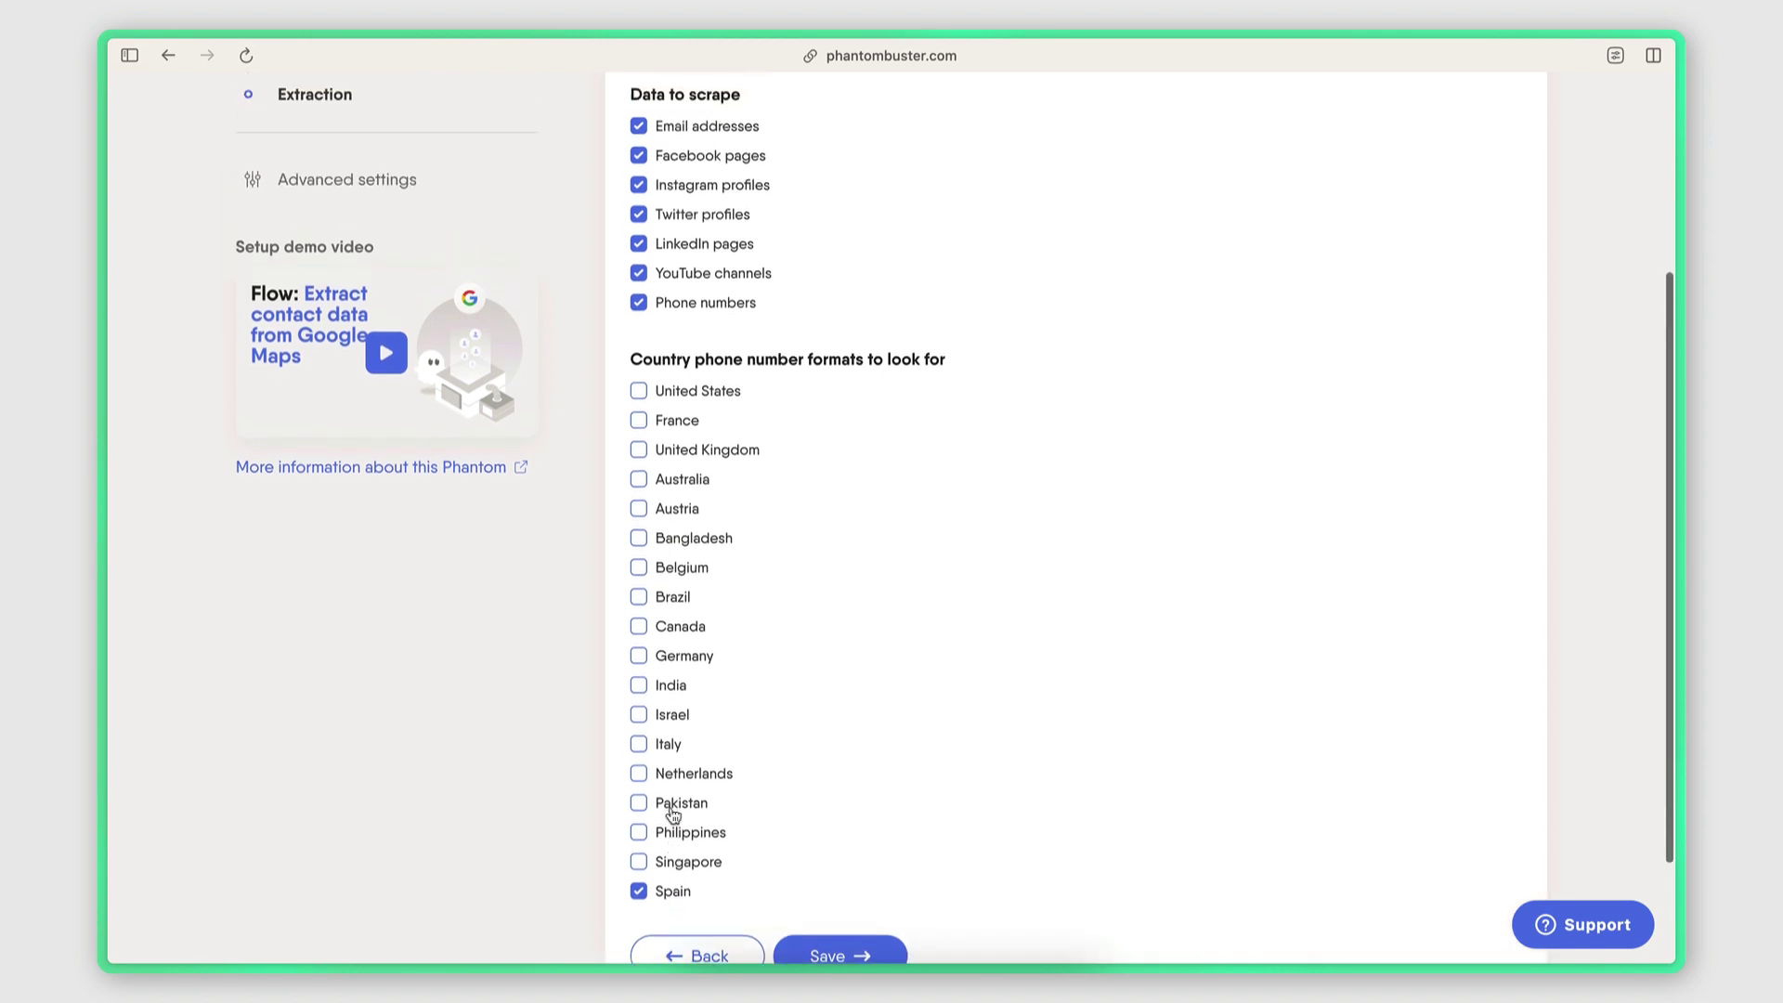
{"action": "scroll", "coordinate": [783, 807], "scroll_direction": "down", "scroll_amount": 5}
{"action": "left_click", "coordinate": [849, 829]}
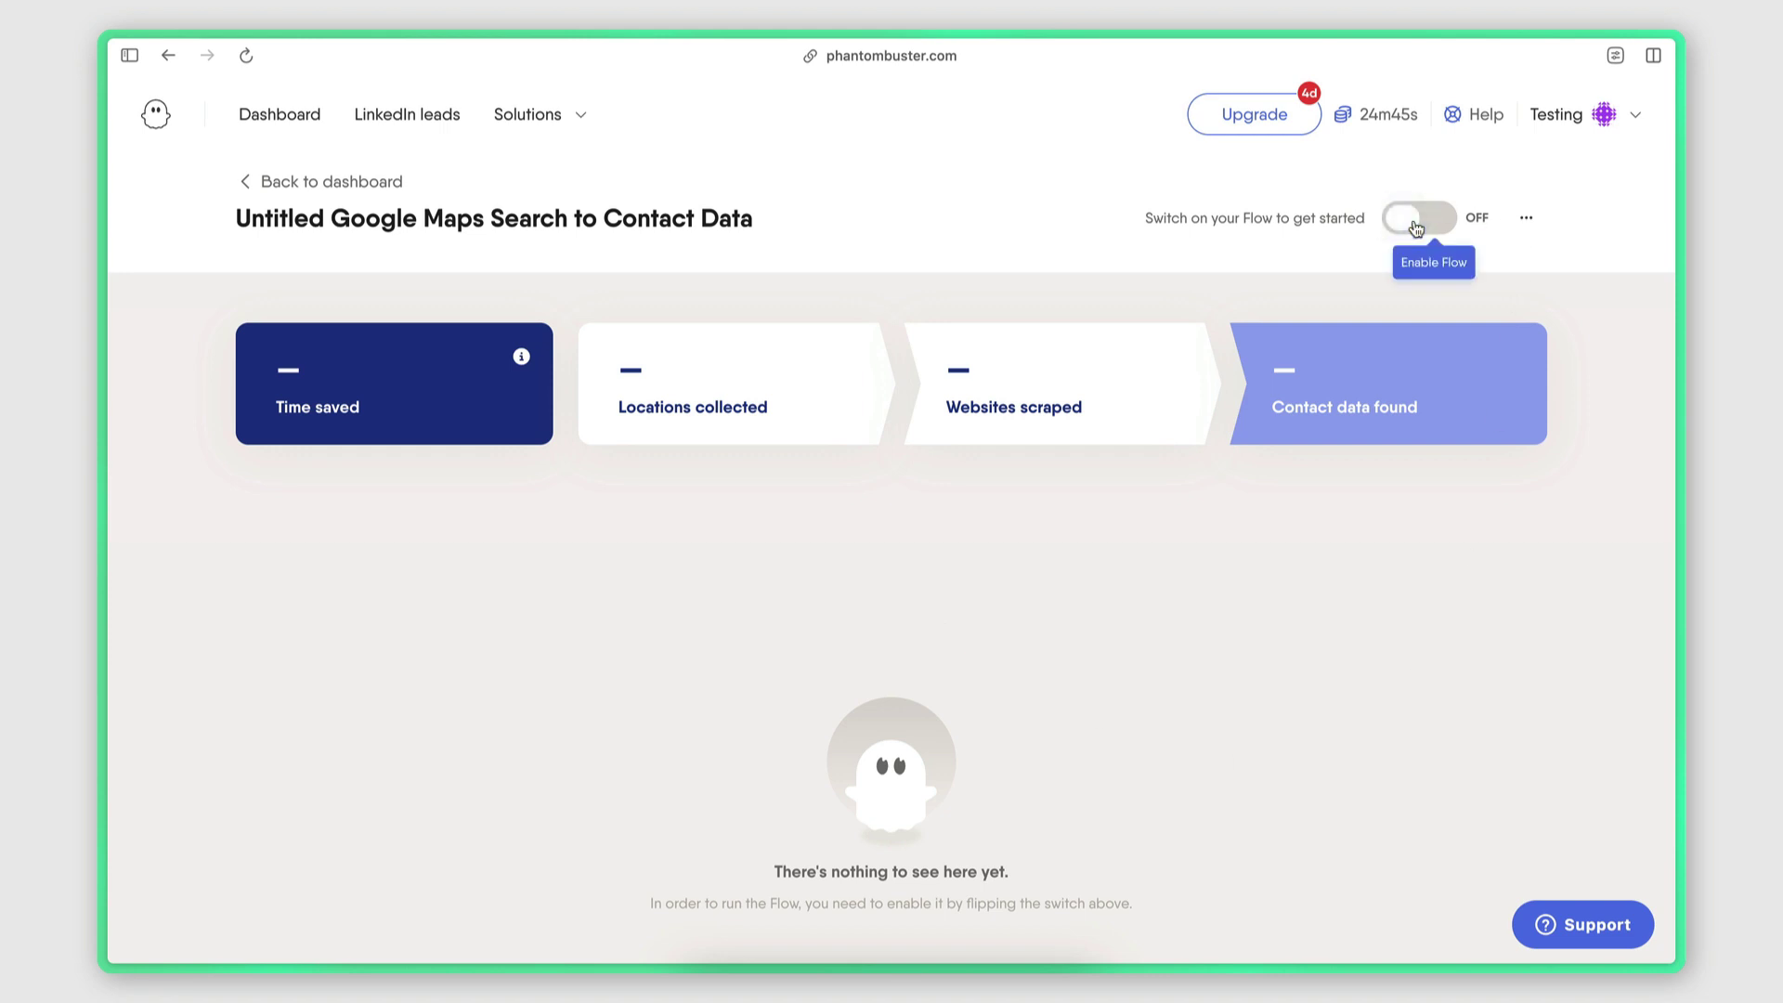
Rename the flow to 'Gyms in Madrid - Google Maps and Email Extracting' and enable it
{"action": "left_click", "coordinate": [1441, 372]}
{"action": "key", "text": "ctrl+a"}
{"action": "type", "text": "Gyms in Madrid - Google Maps and Email Extracting"}
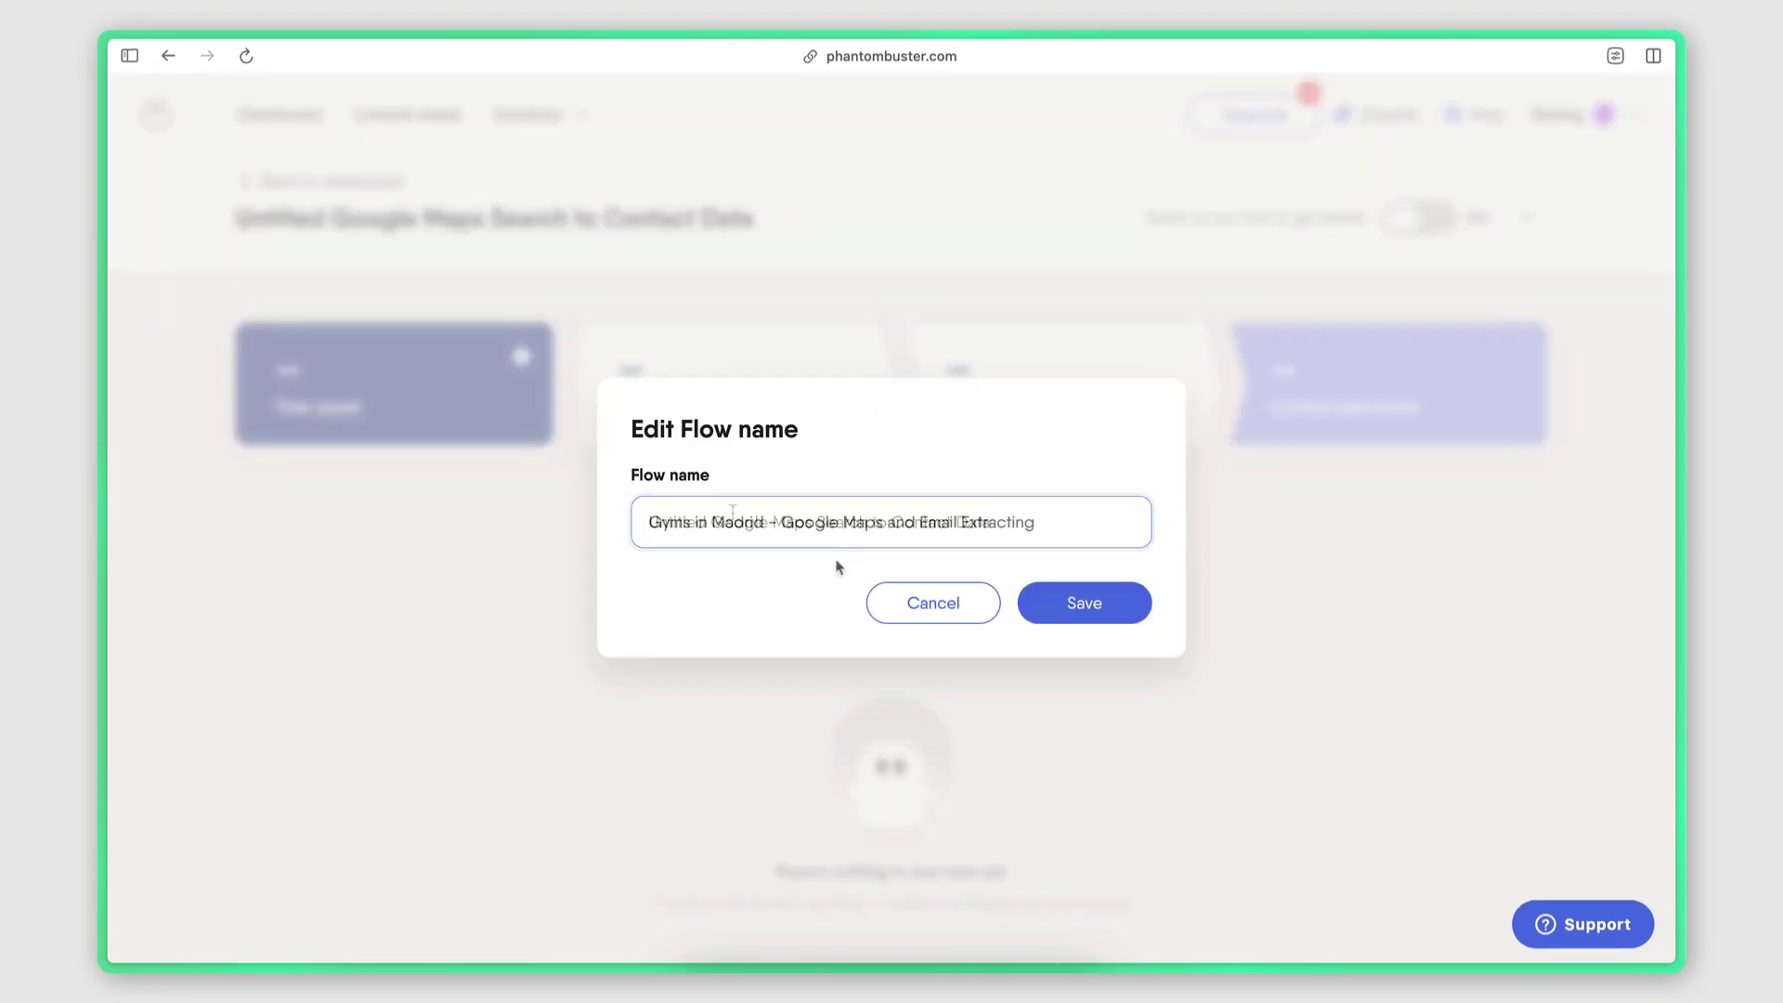
{"action": "left_click", "coordinate": [1105, 622]}
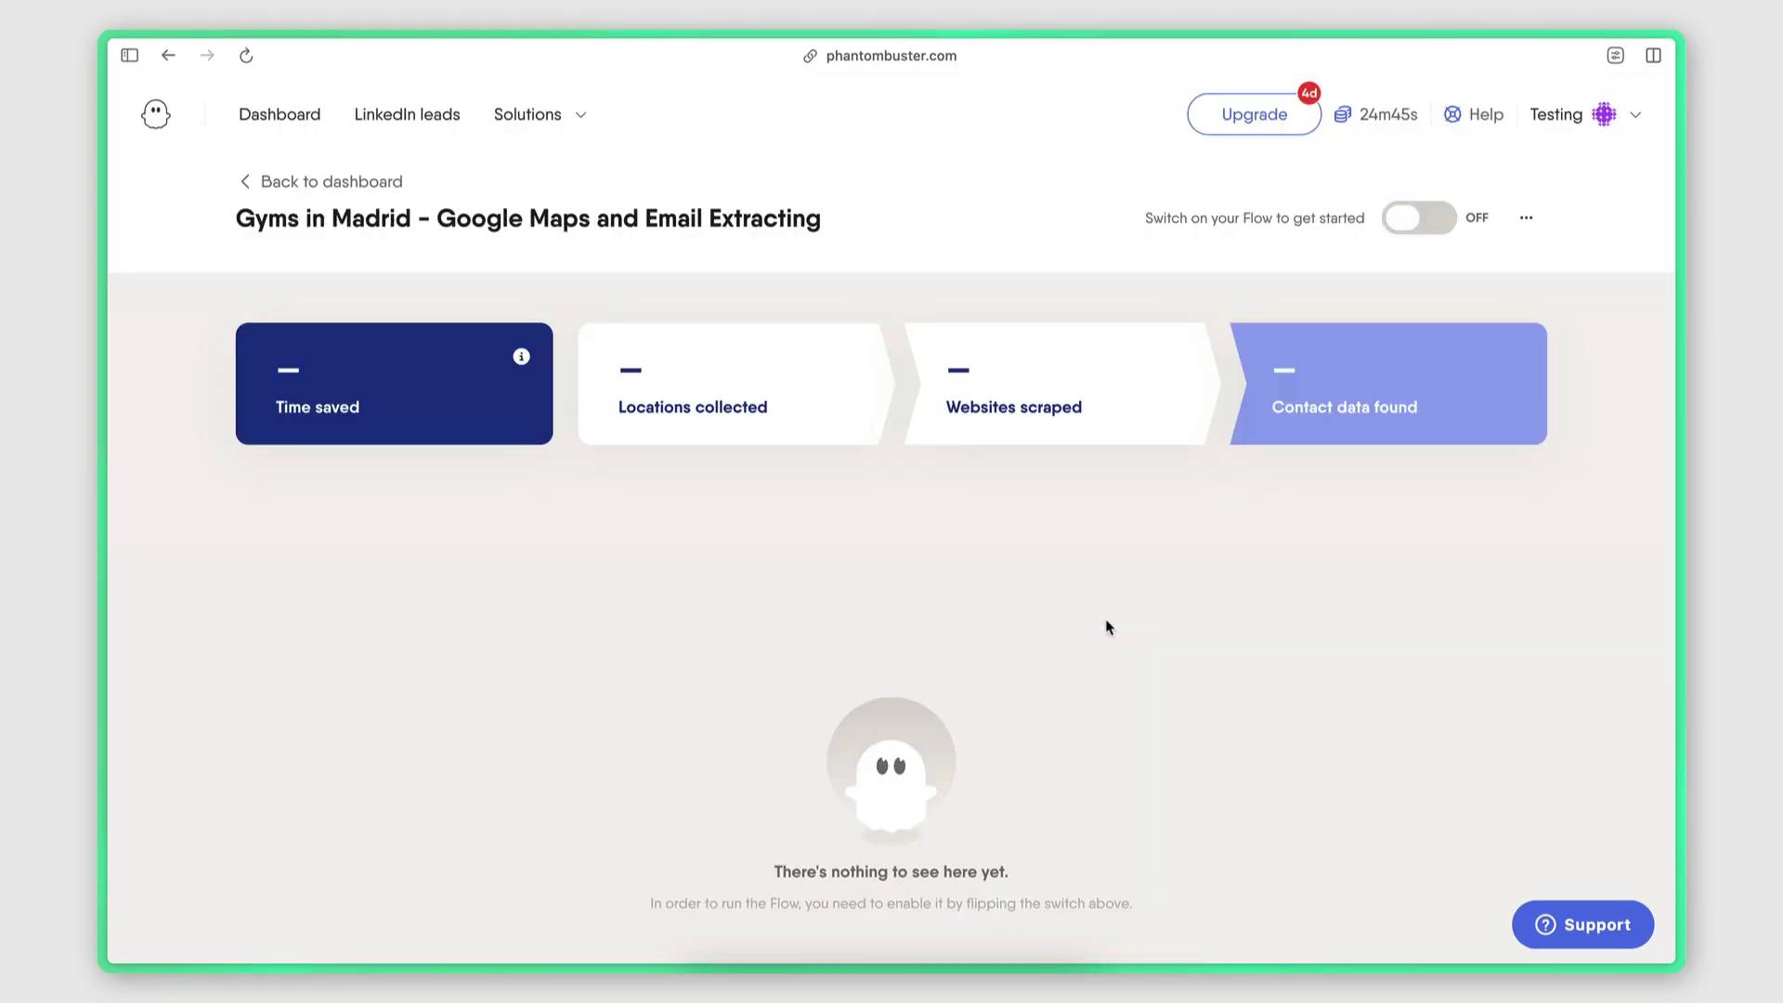
{"action": "left_click", "coordinate": [1418, 219]}
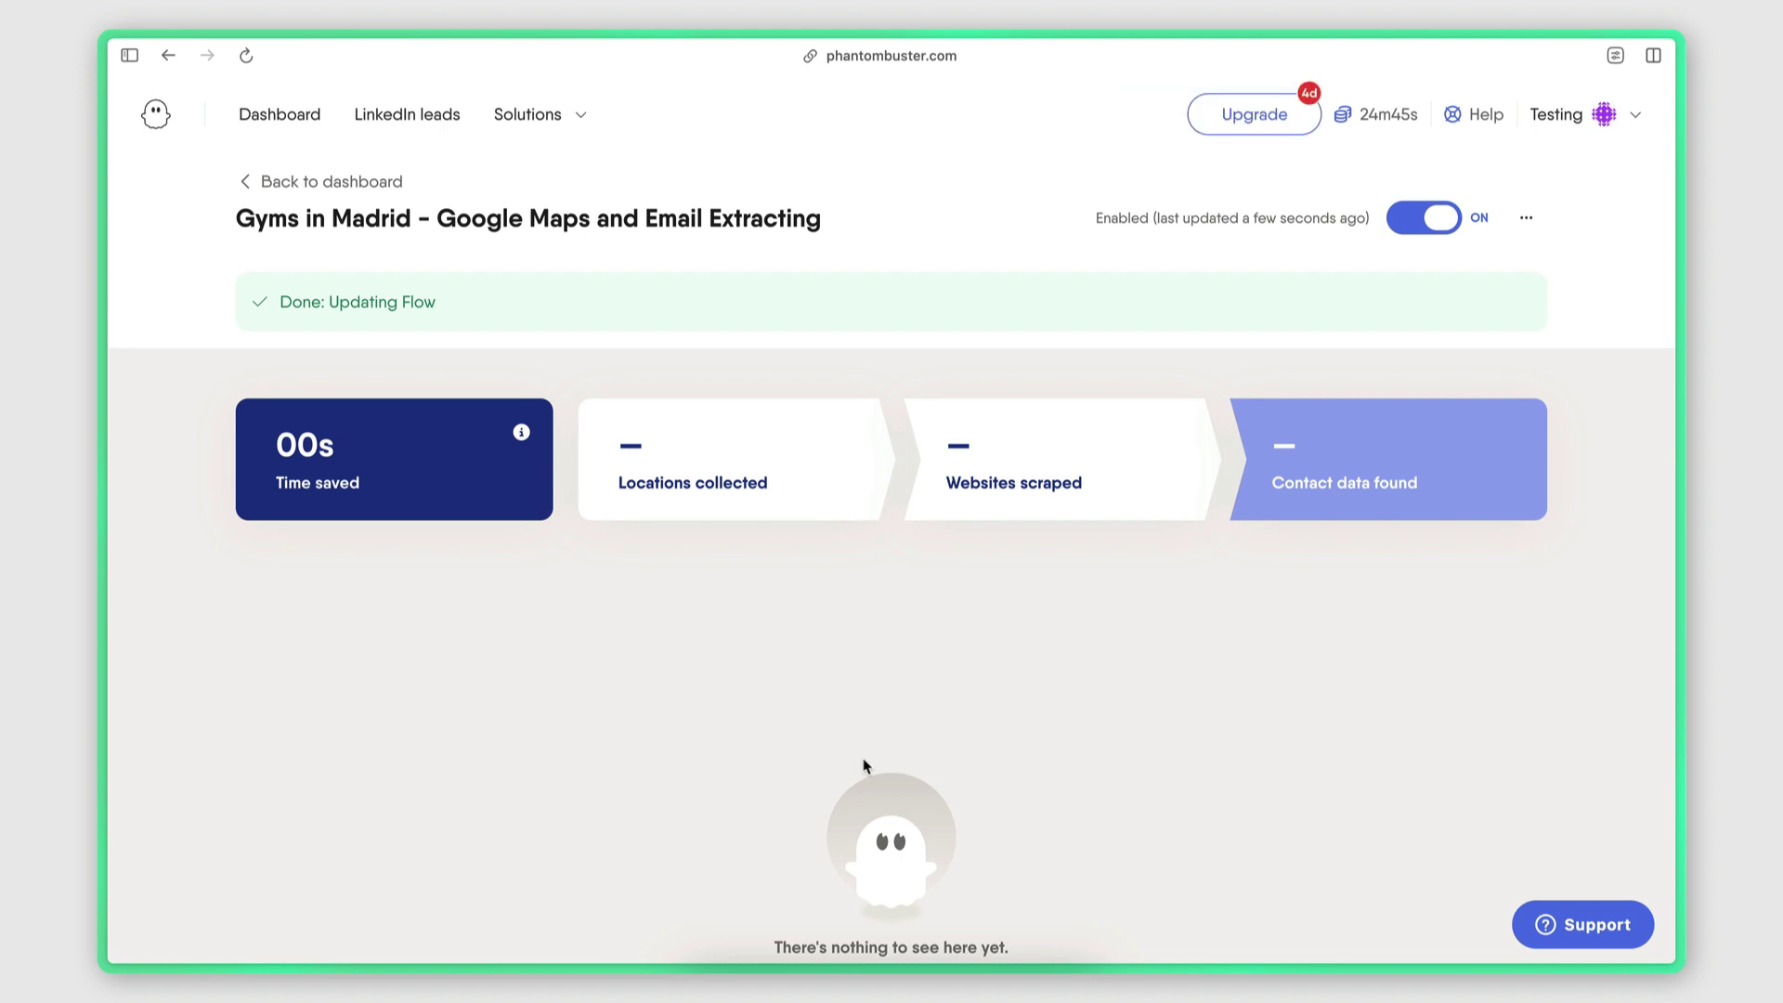
Reopen the Gyms in Madrid flow from the dashboard to view its 120 locations and 50 contacts
{"action": "left_click", "coordinate": [315, 182]}
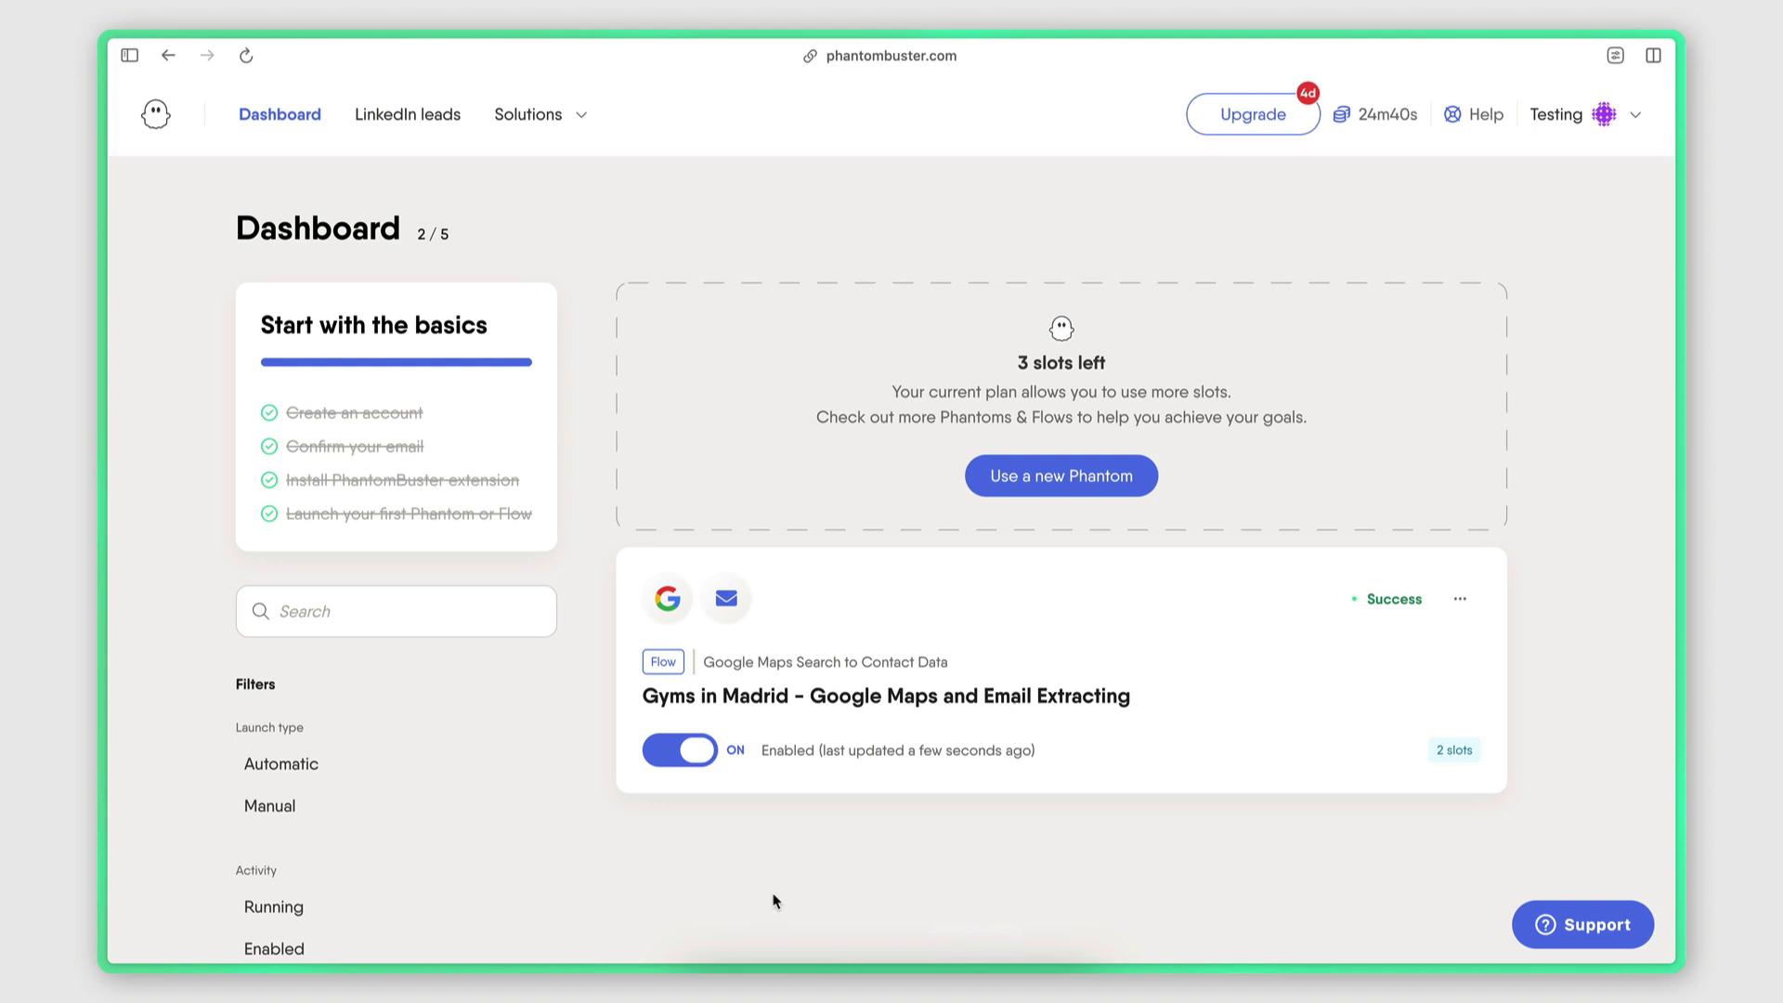
{"action": "left_click", "coordinate": [820, 707]}
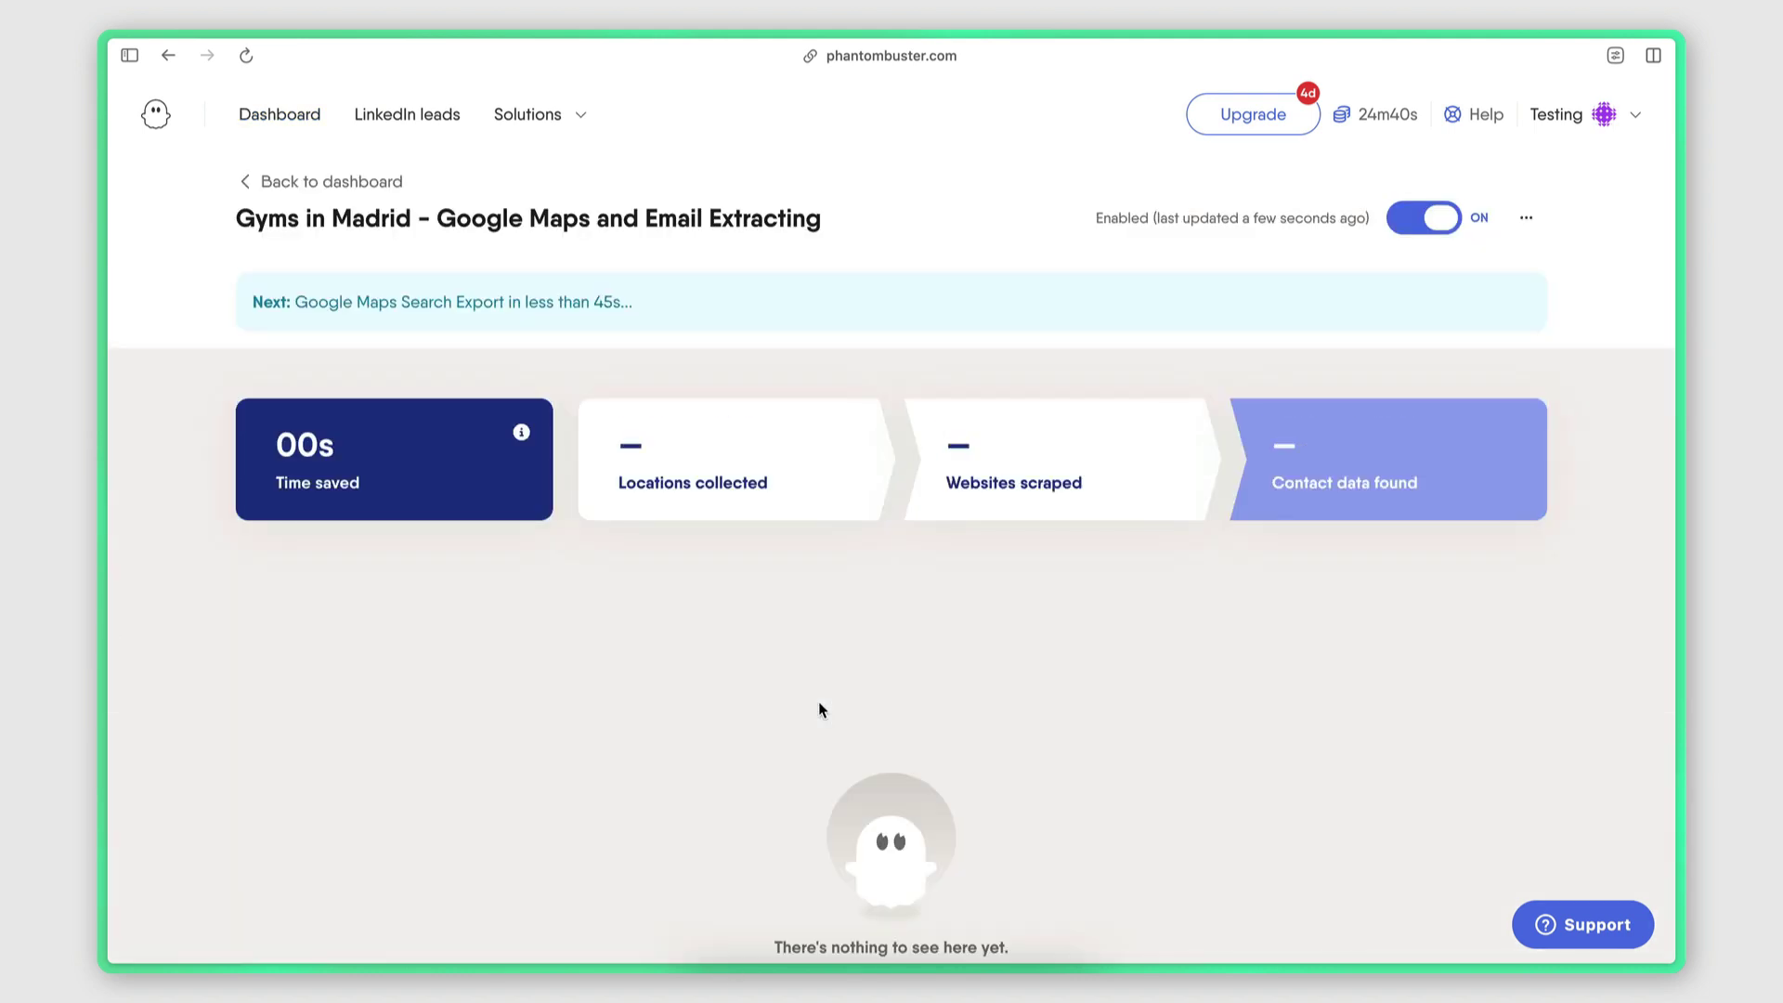
{"action": "scroll", "coordinate": [819, 709], "scroll_direction": "down", "scroll_amount": 2}
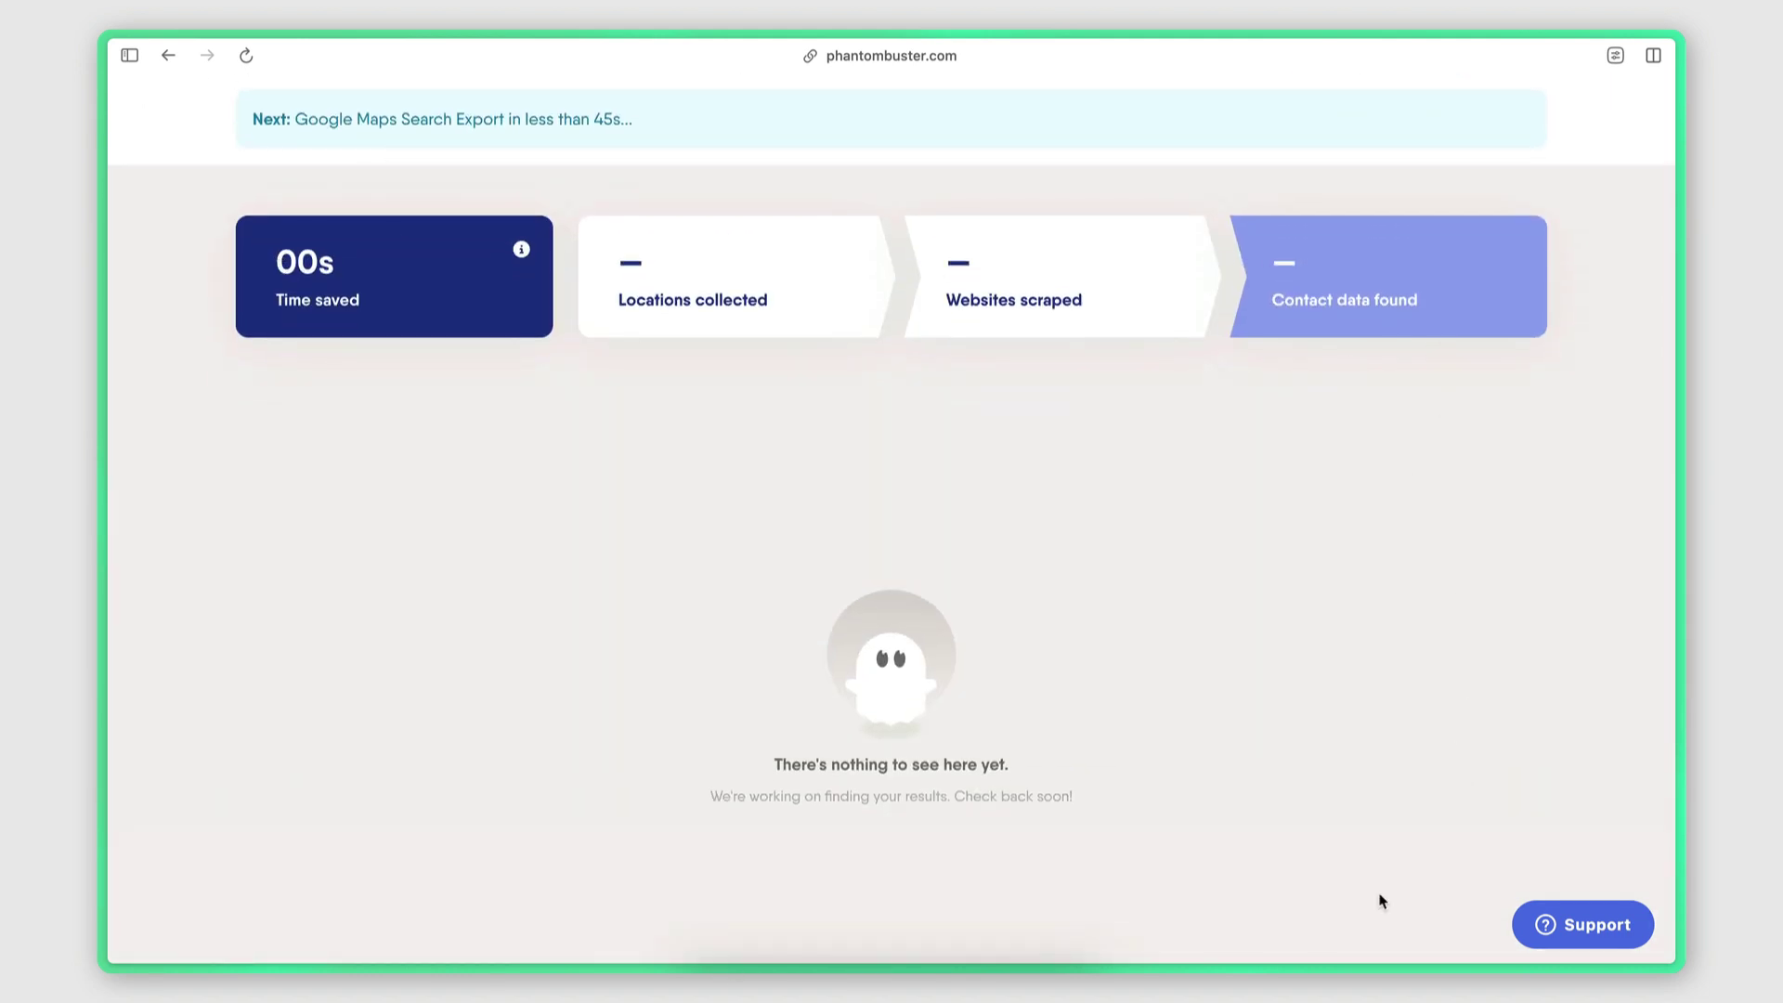
{"action": "scroll", "coordinate": [1305, 859], "scroll_direction": "up", "scroll_amount": 2}
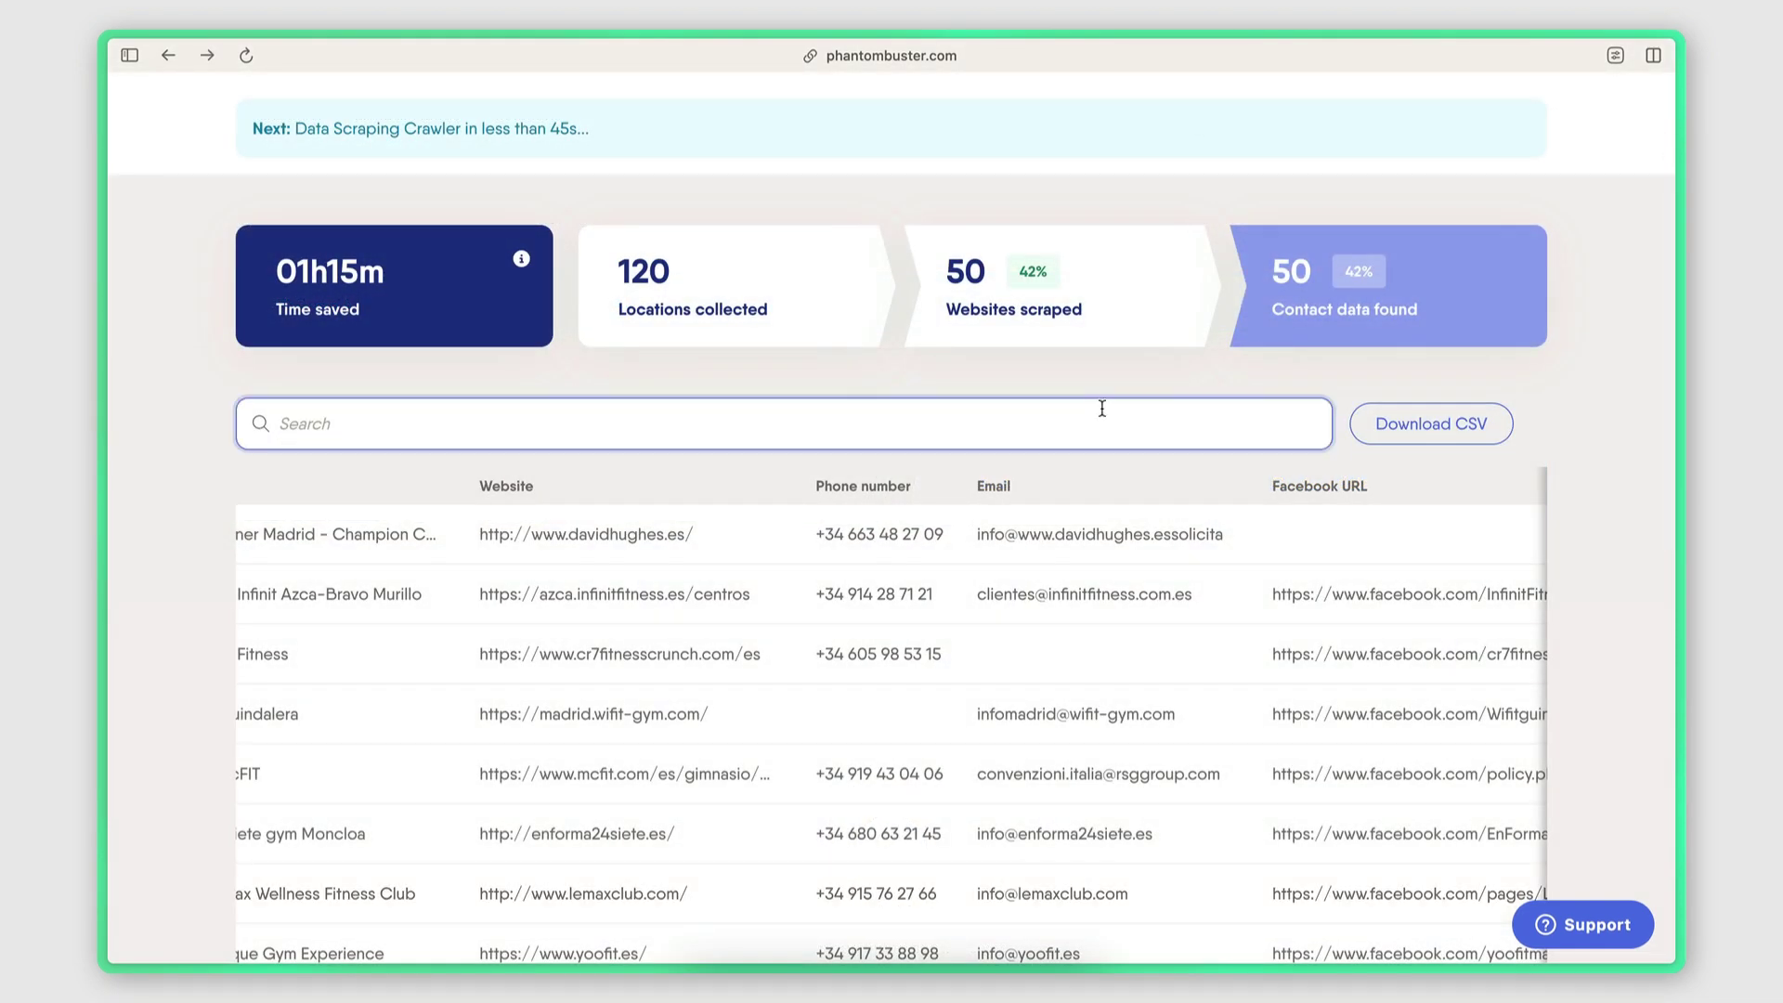
{"action": "scroll", "coordinate": [756, 380], "scroll_direction": "down", "scroll_amount": 1}
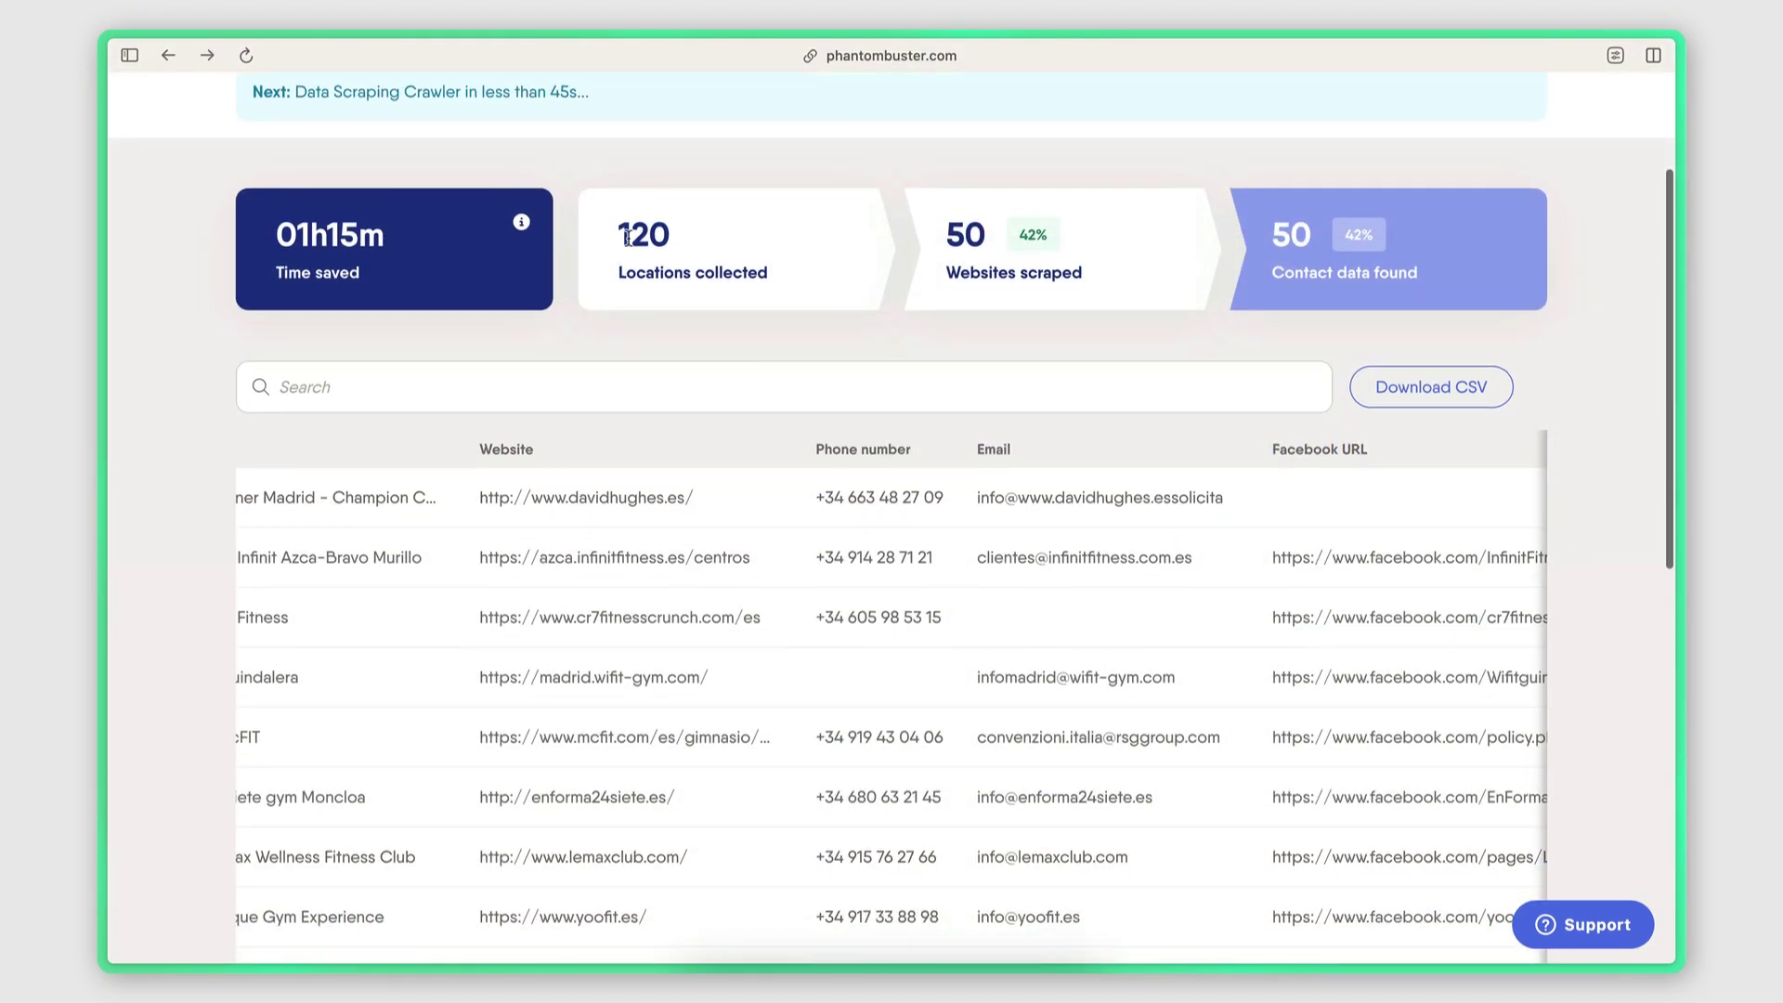
{"action": "double_click", "coordinate": [641, 236]}
{"action": "left_click", "coordinate": [679, 227]}
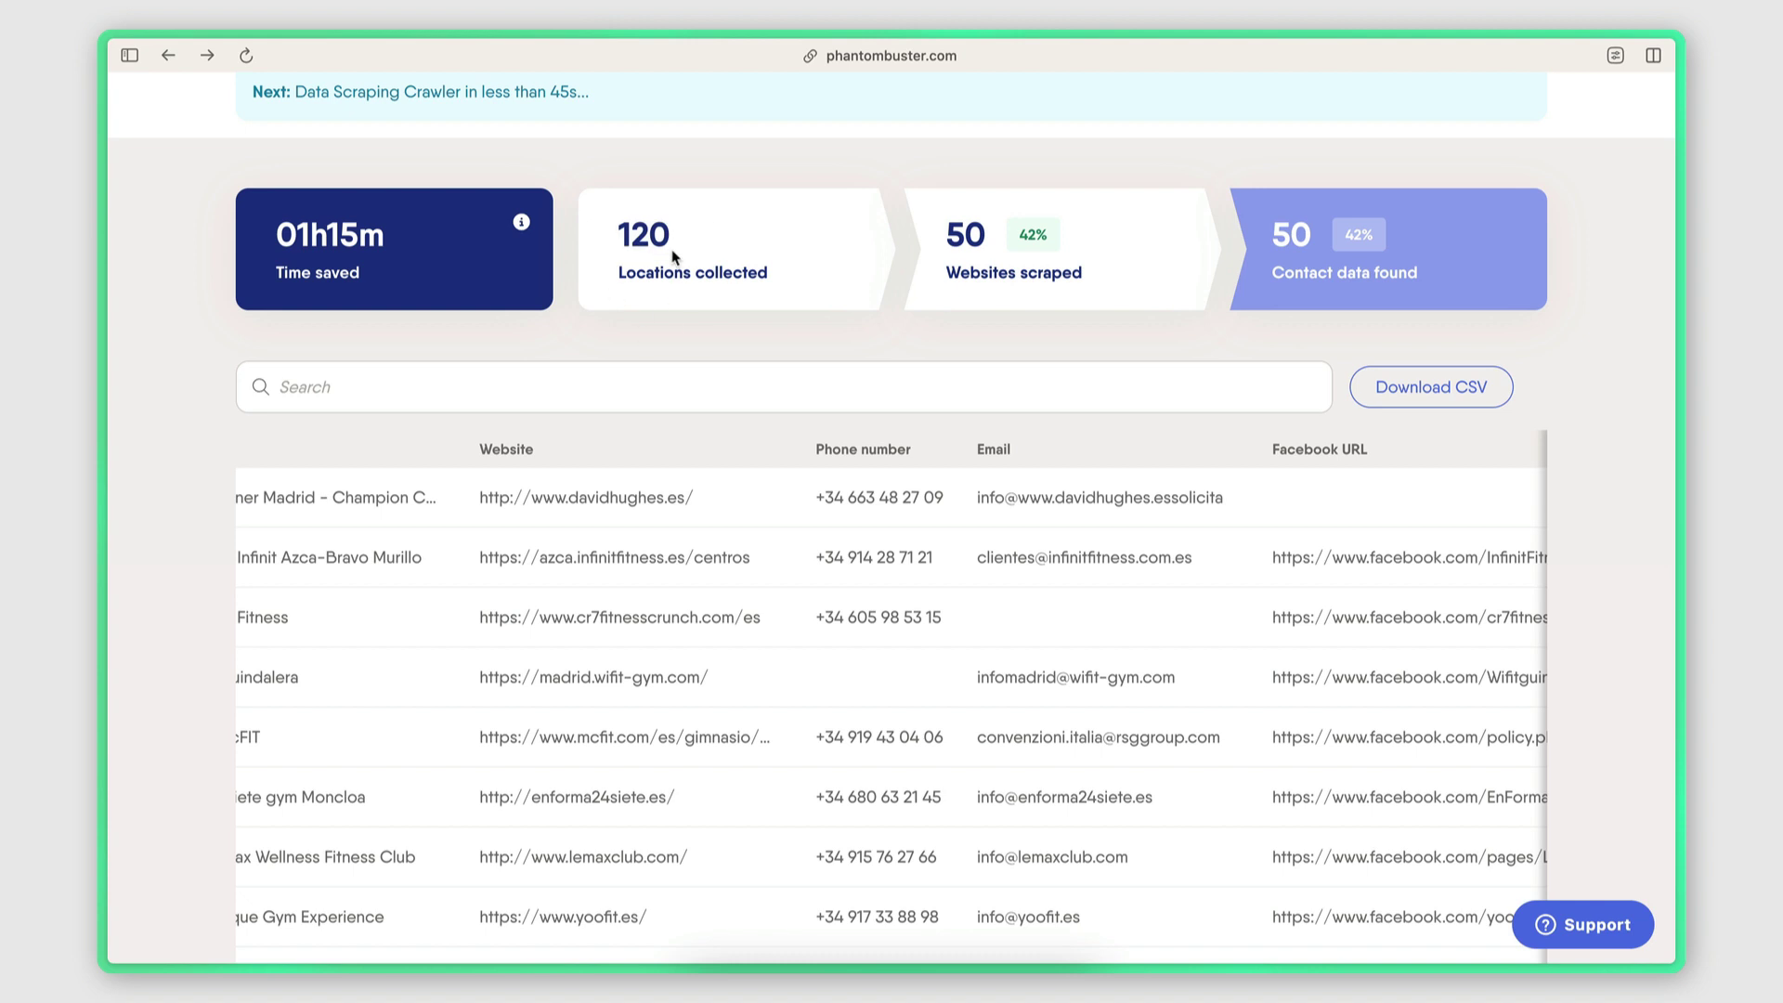
{"action": "scroll", "coordinate": [682, 492], "scroll_direction": "left", "scroll_amount": 3}
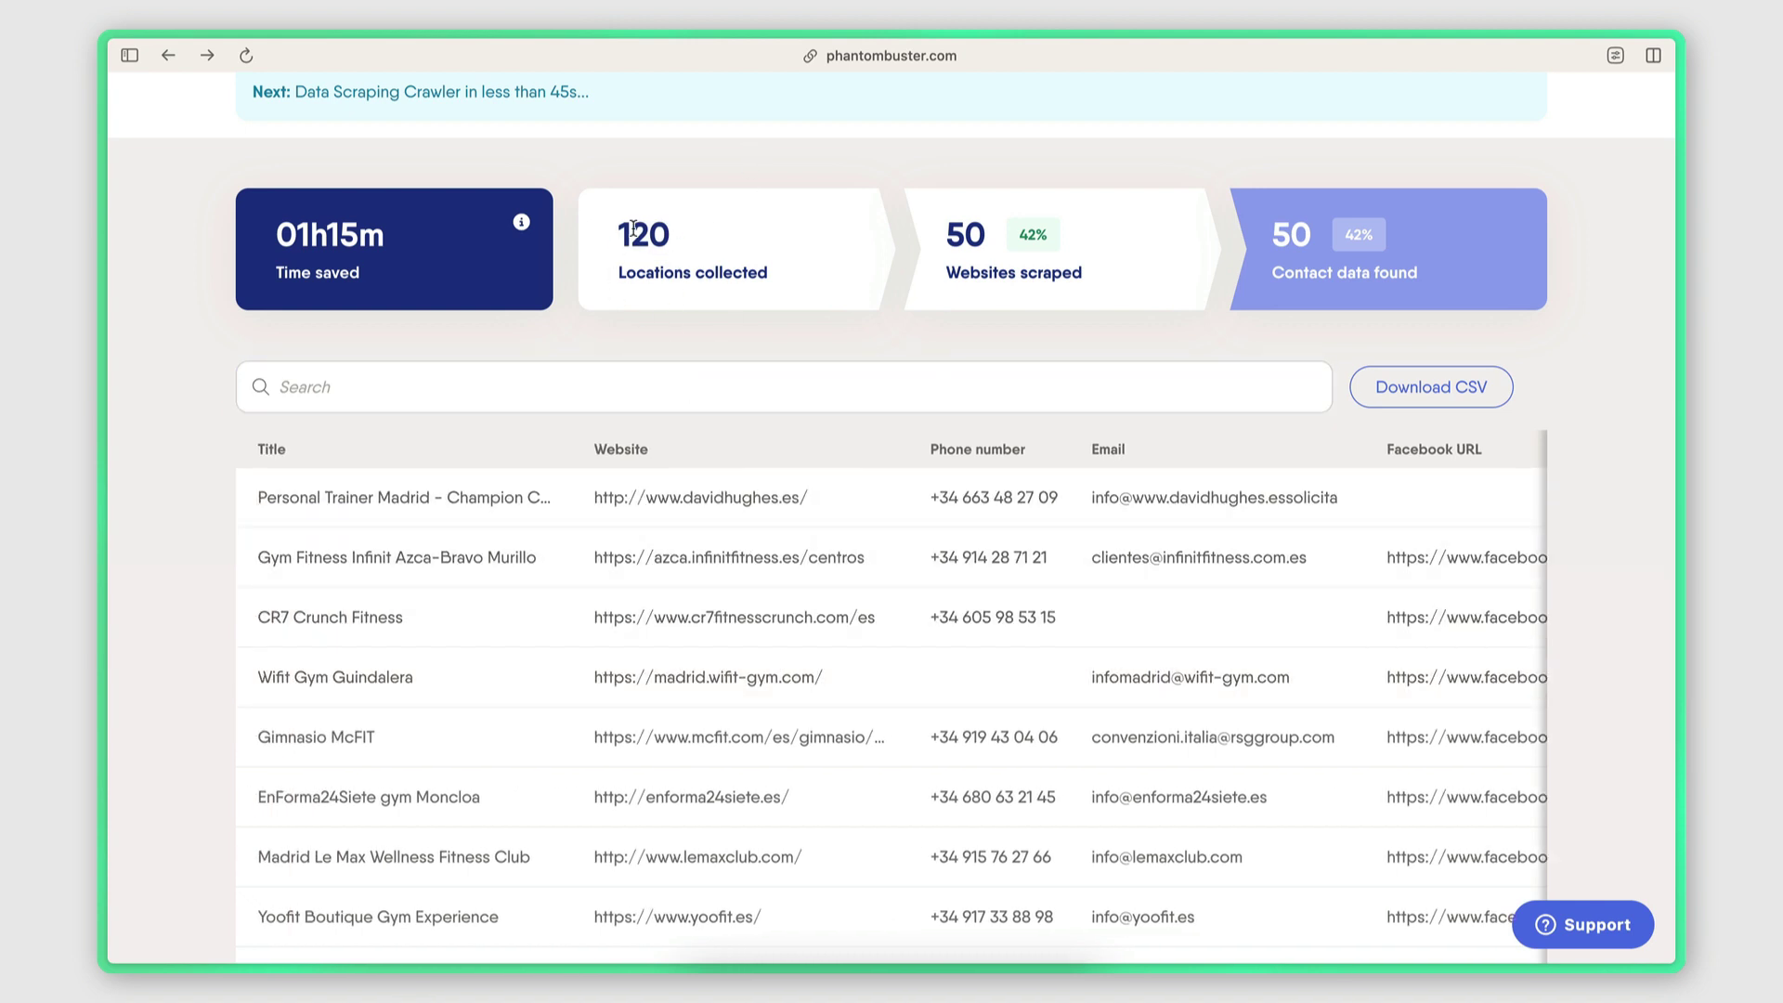
{"action": "scroll", "coordinate": [783, 350], "scroll_direction": "down", "scroll_amount": 5}
{"action": "scroll", "coordinate": [783, 350], "scroll_direction": "up", "scroll_amount": 4}
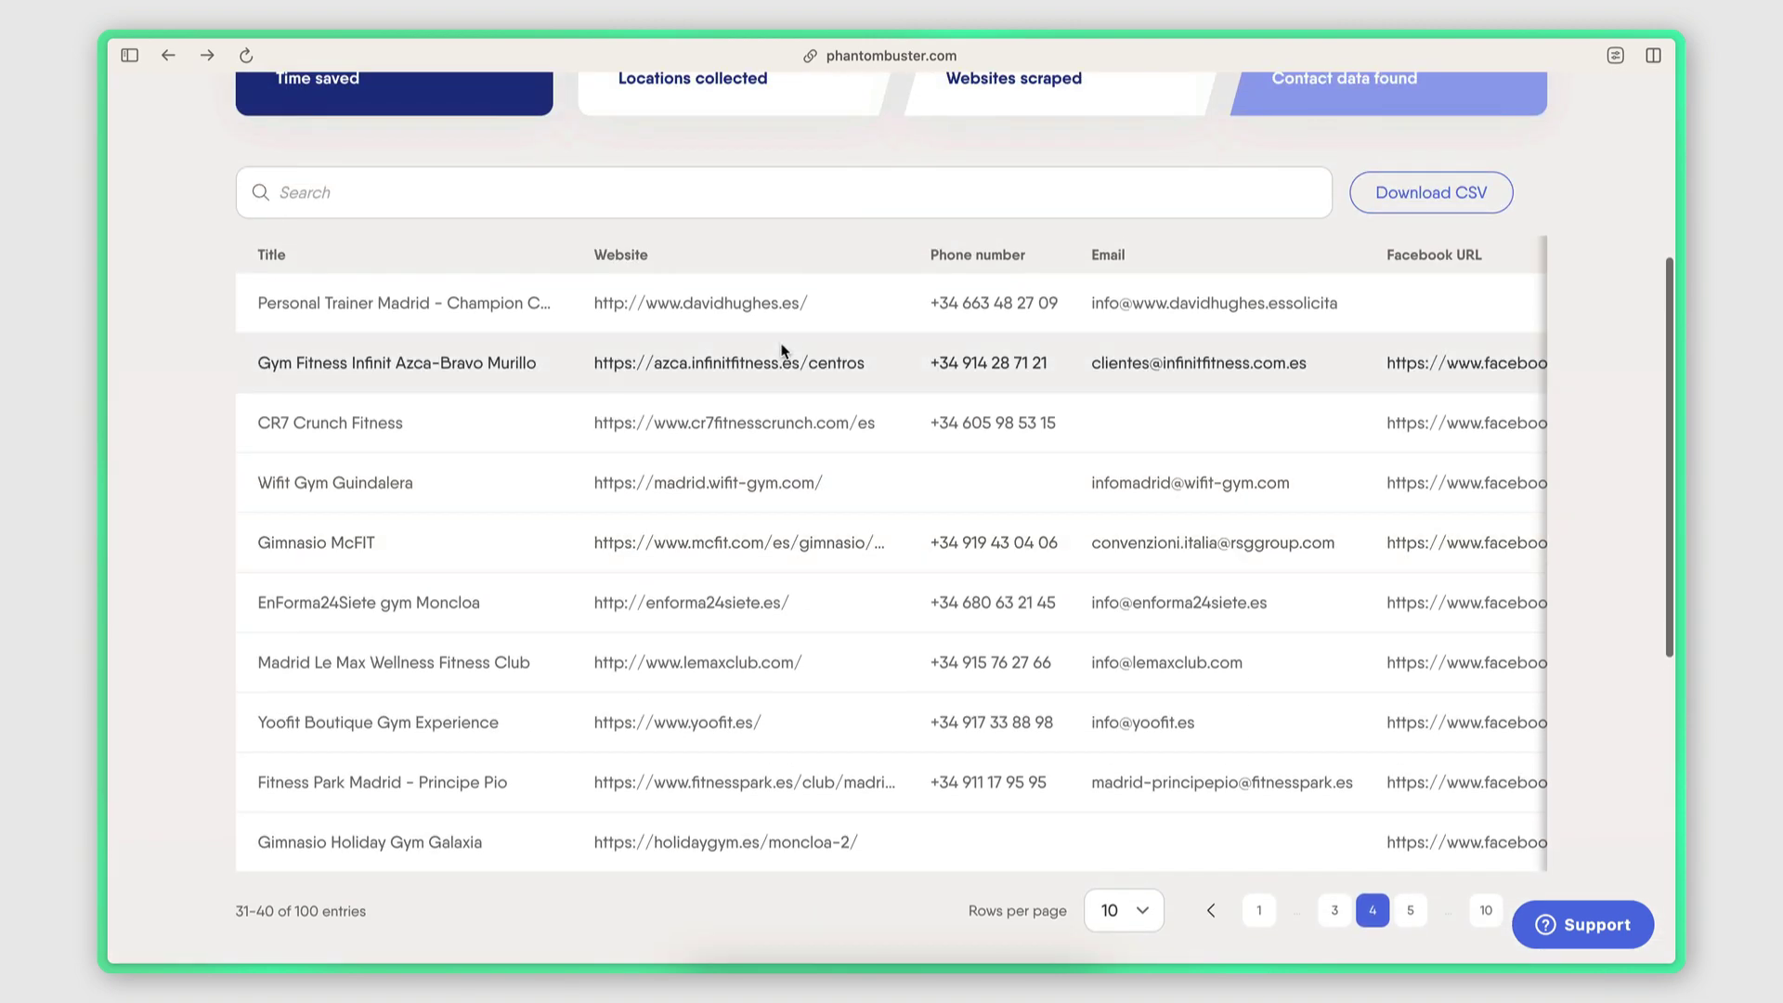
{"action": "scroll", "coordinate": [782, 350], "scroll_direction": "up", "scroll_amount": 2}
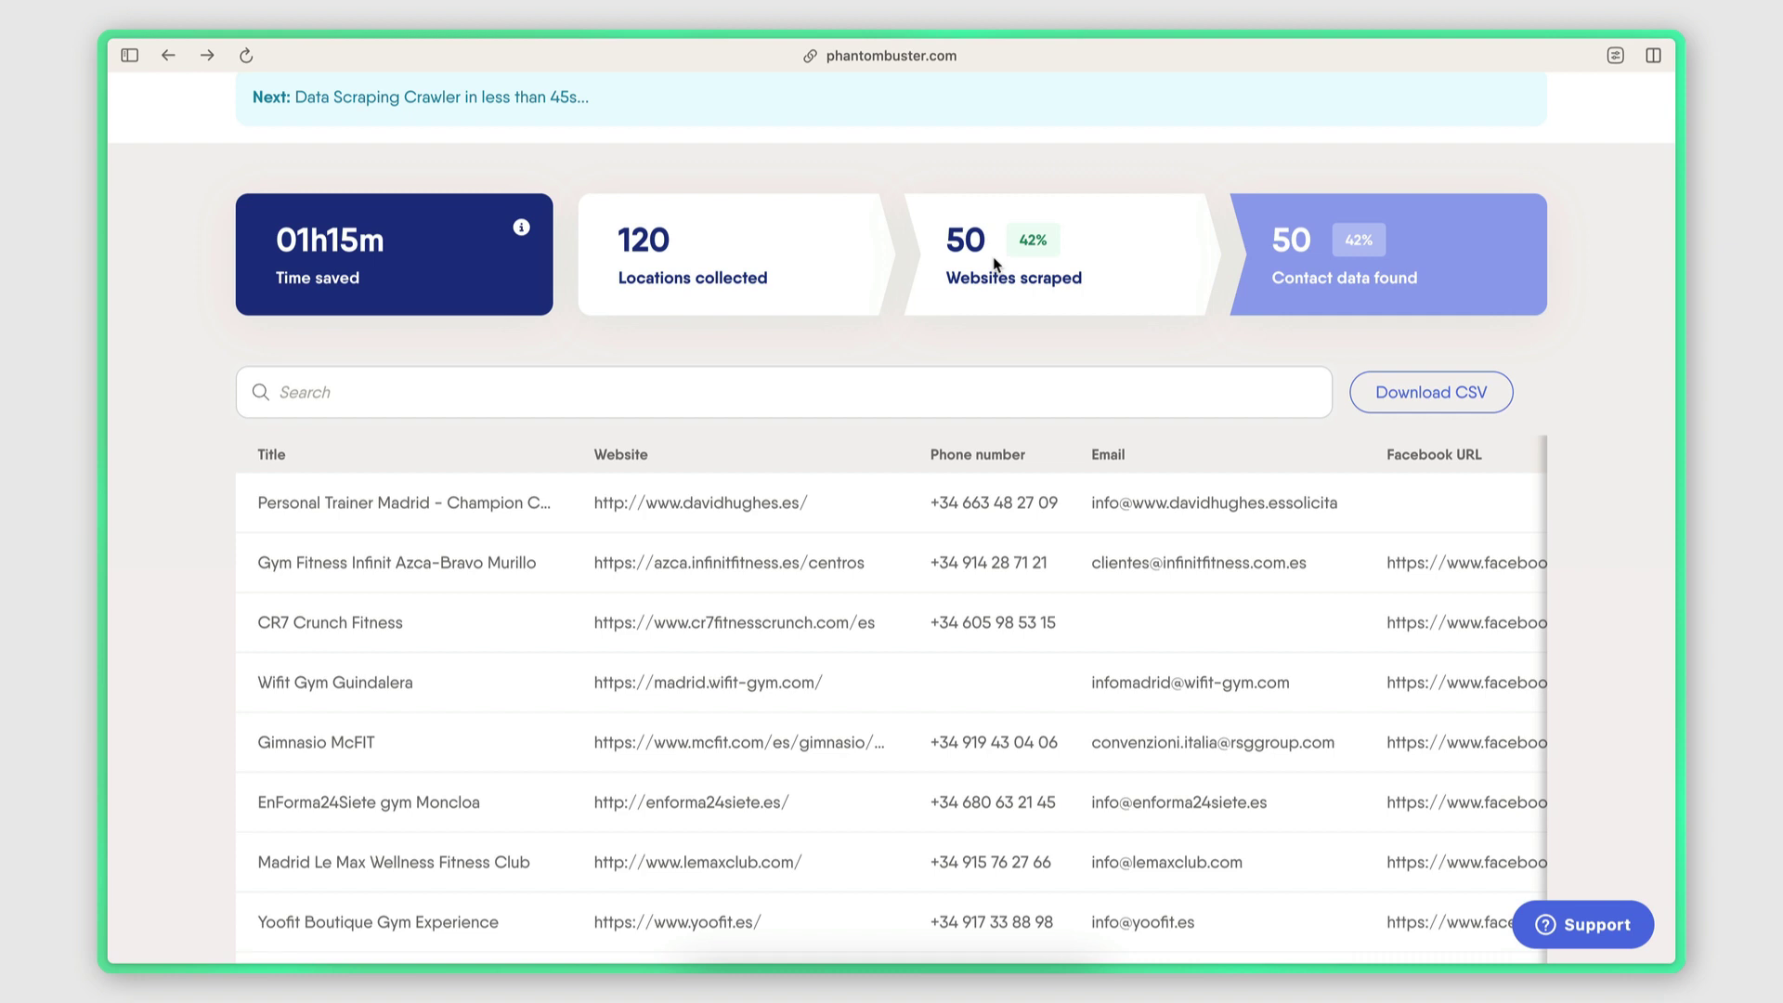
{"action": "scroll", "coordinate": [966, 557], "scroll_direction": "down", "scroll_amount": 3}
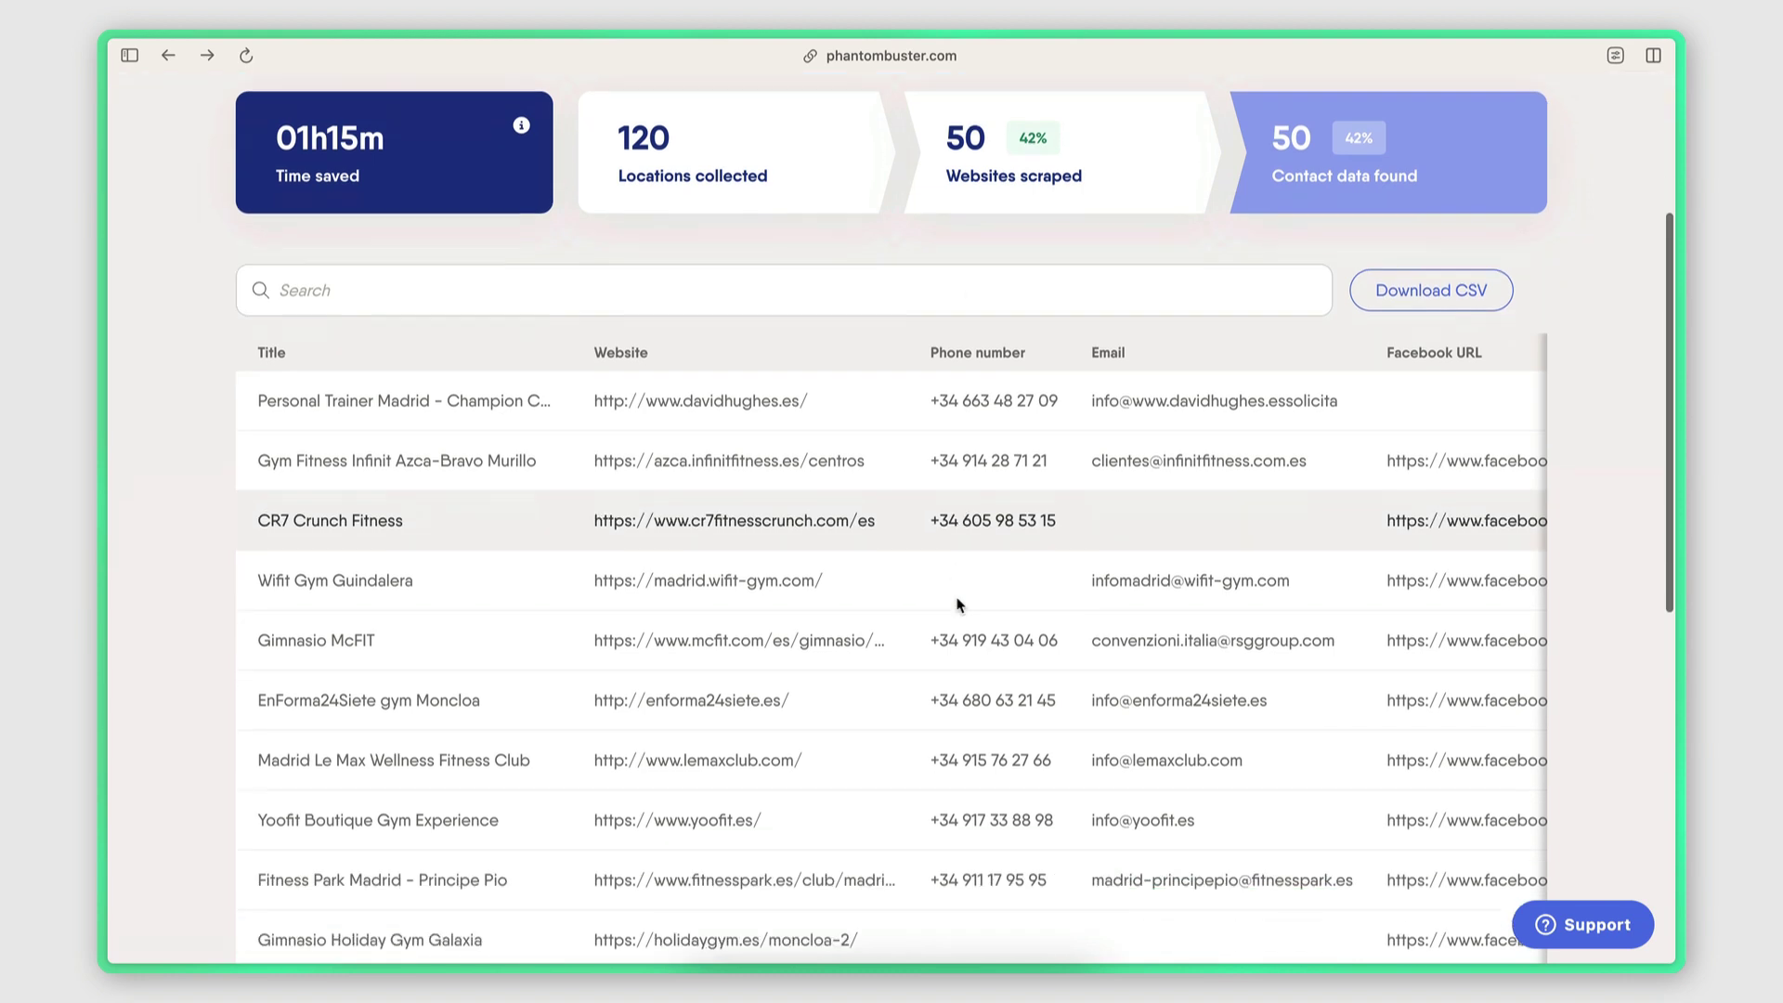
{"action": "scroll", "coordinate": [959, 599], "scroll_direction": "right", "scroll_amount": 4}
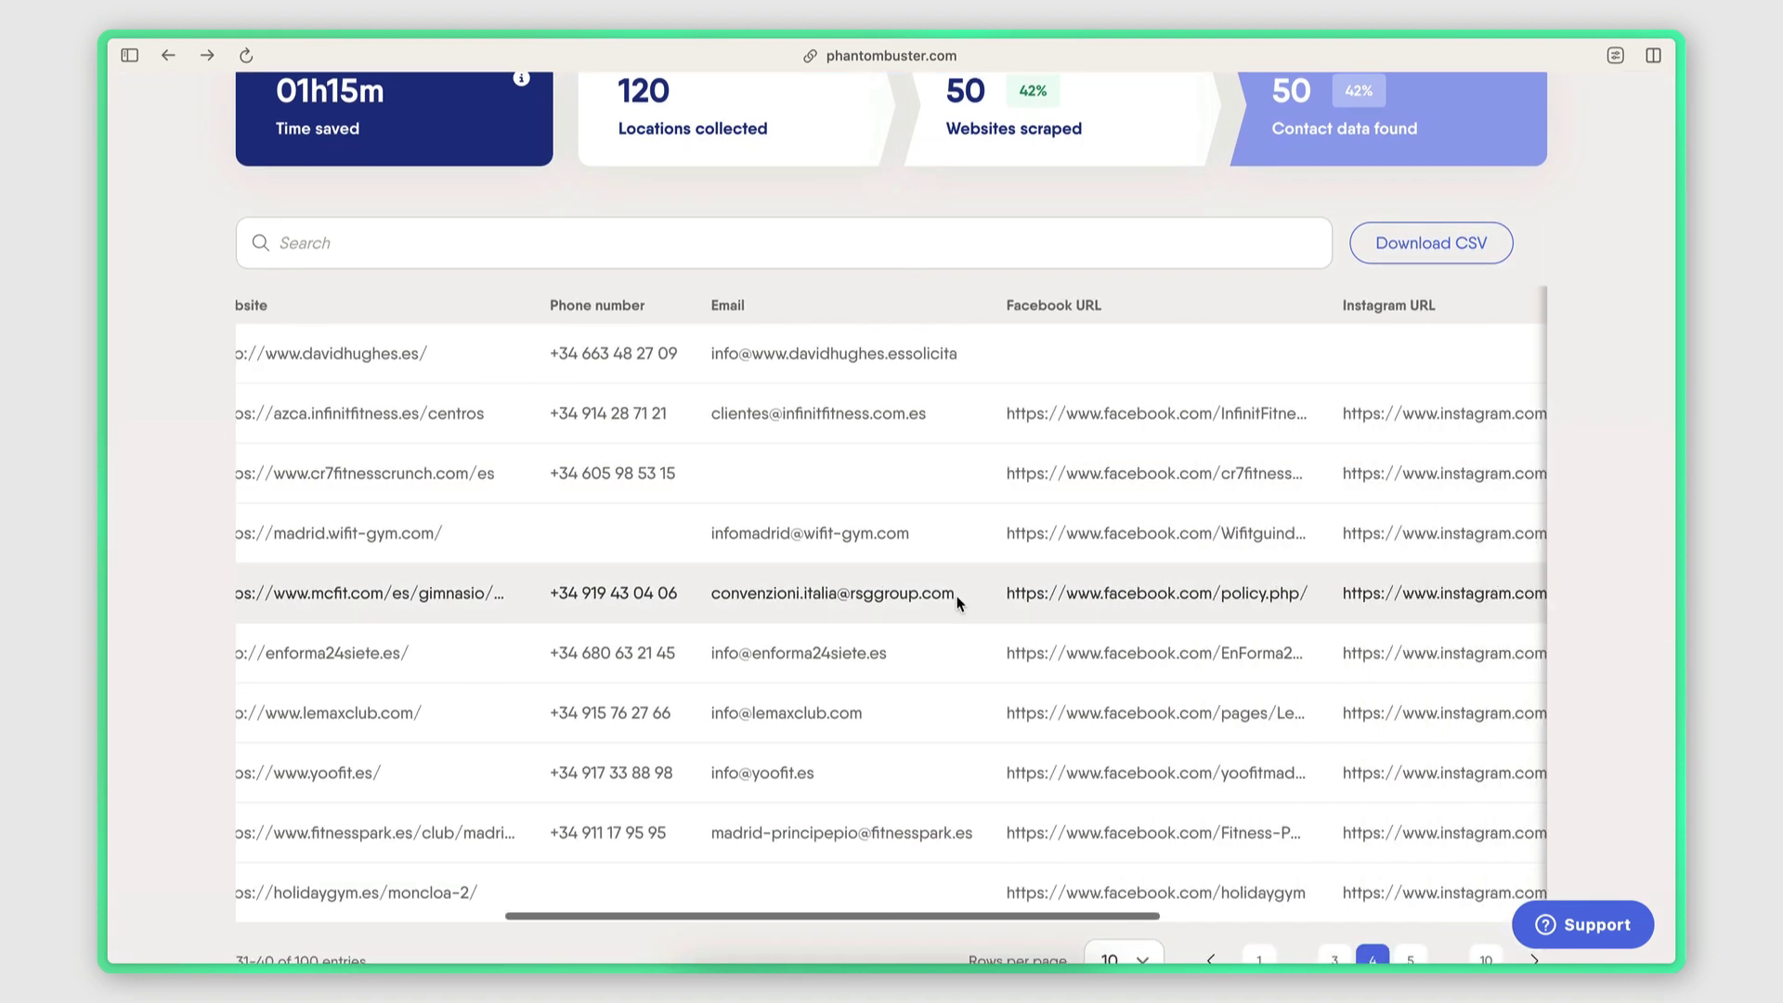
{"action": "double_click", "coordinate": [715, 353]}
{"action": "left_click", "coordinate": [844, 353]}
{"action": "scroll", "coordinate": [947, 417], "scroll_direction": "right", "scroll_amount": 5}
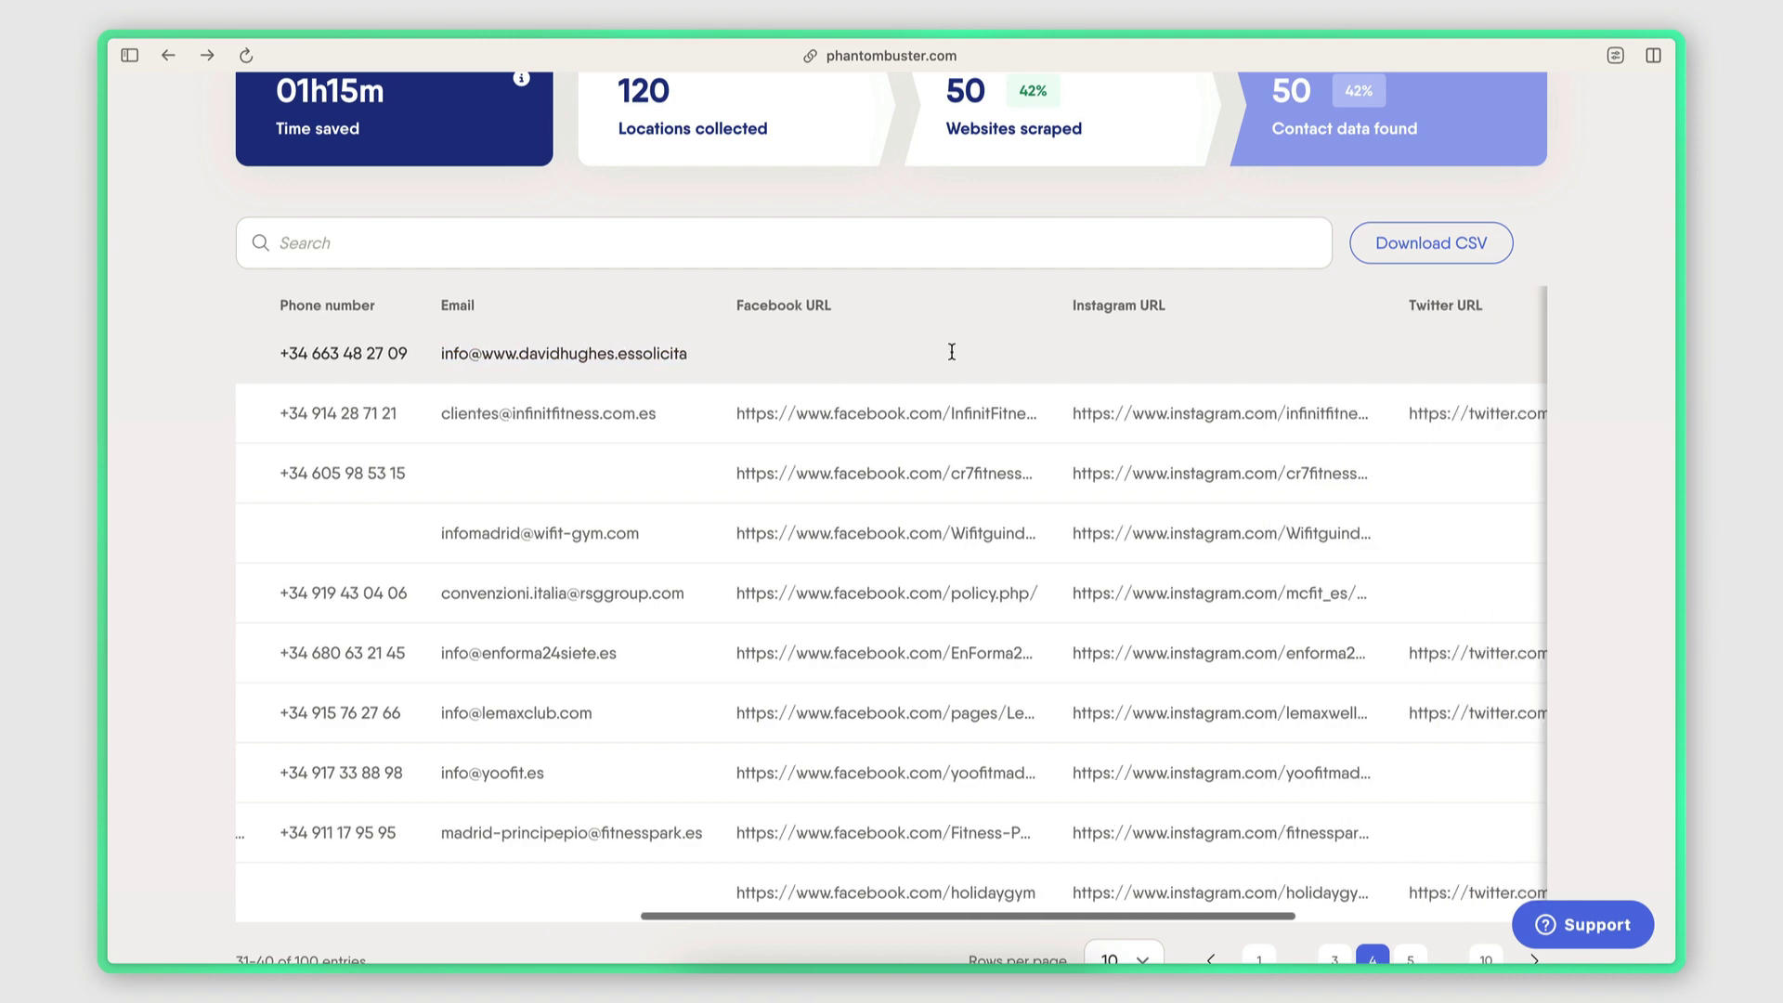
{"action": "scroll", "coordinate": [701, 469], "scroll_direction": "right", "scroll_amount": 2}
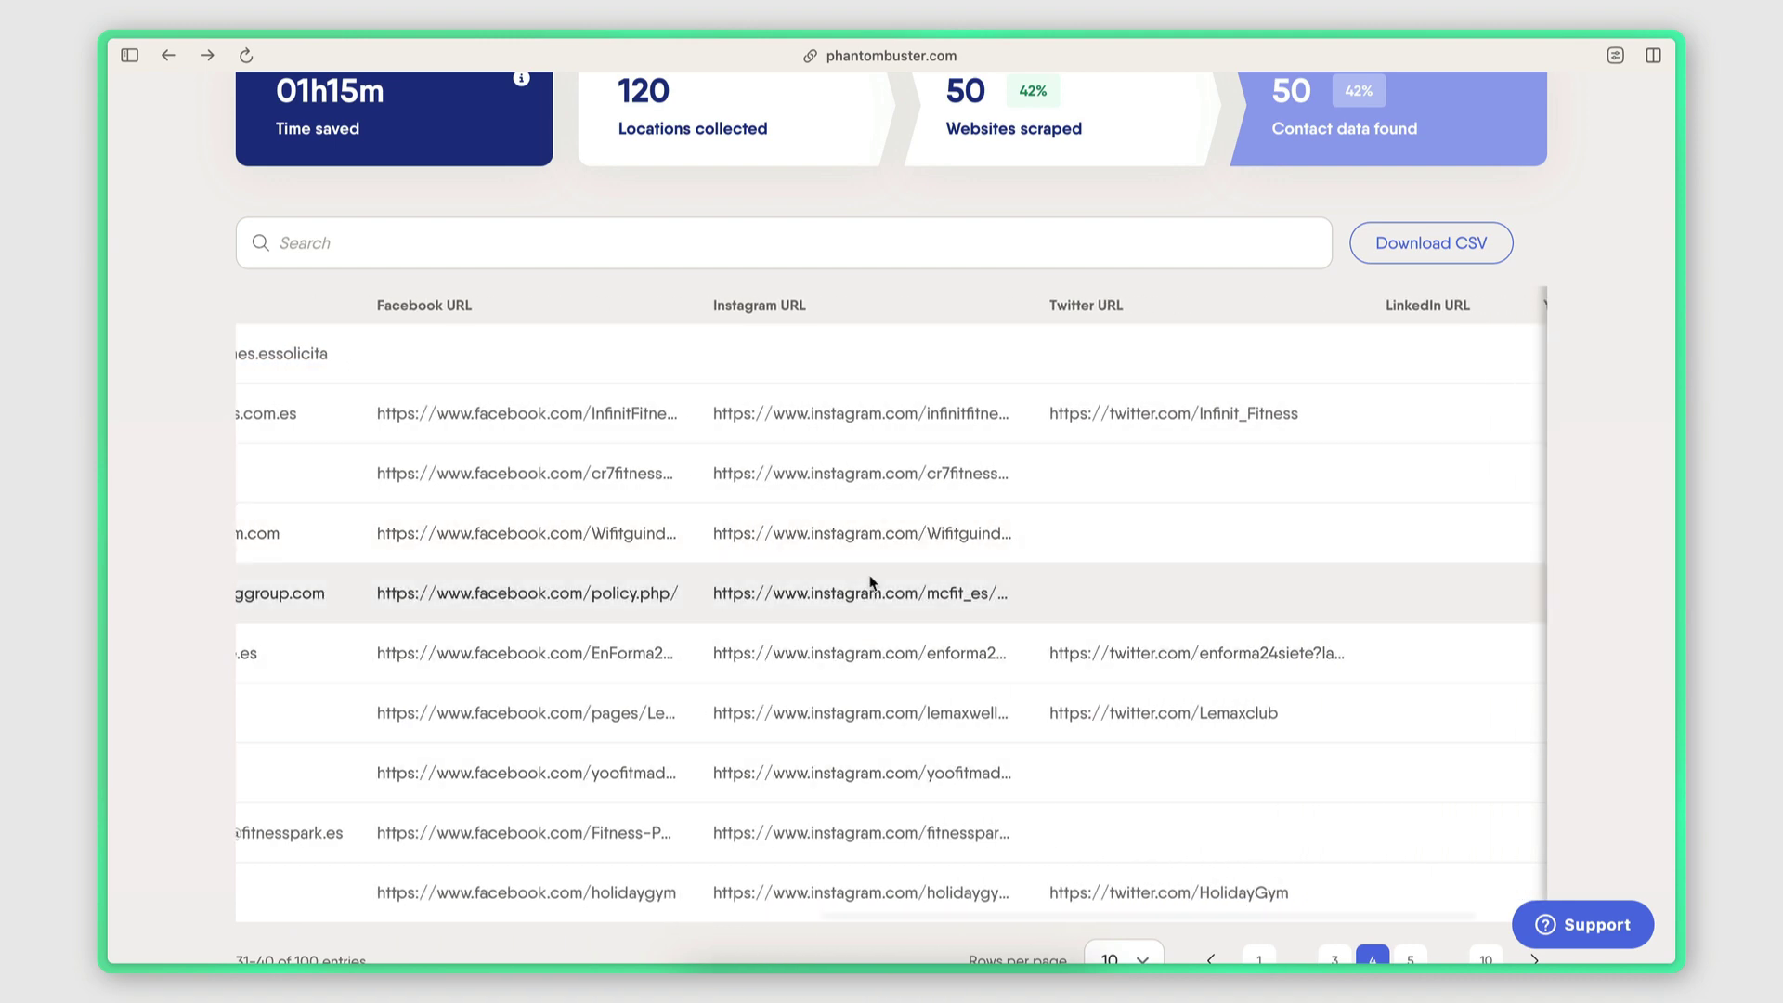
{"action": "scroll", "coordinate": [827, 537], "scroll_direction": "left", "scroll_amount": 3}
{"action": "scroll", "coordinate": [827, 536], "scroll_direction": "left", "scroll_amount": 5}
{"action": "scroll", "coordinate": [828, 539], "scroll_direction": "right", "scroll_amount": 3}
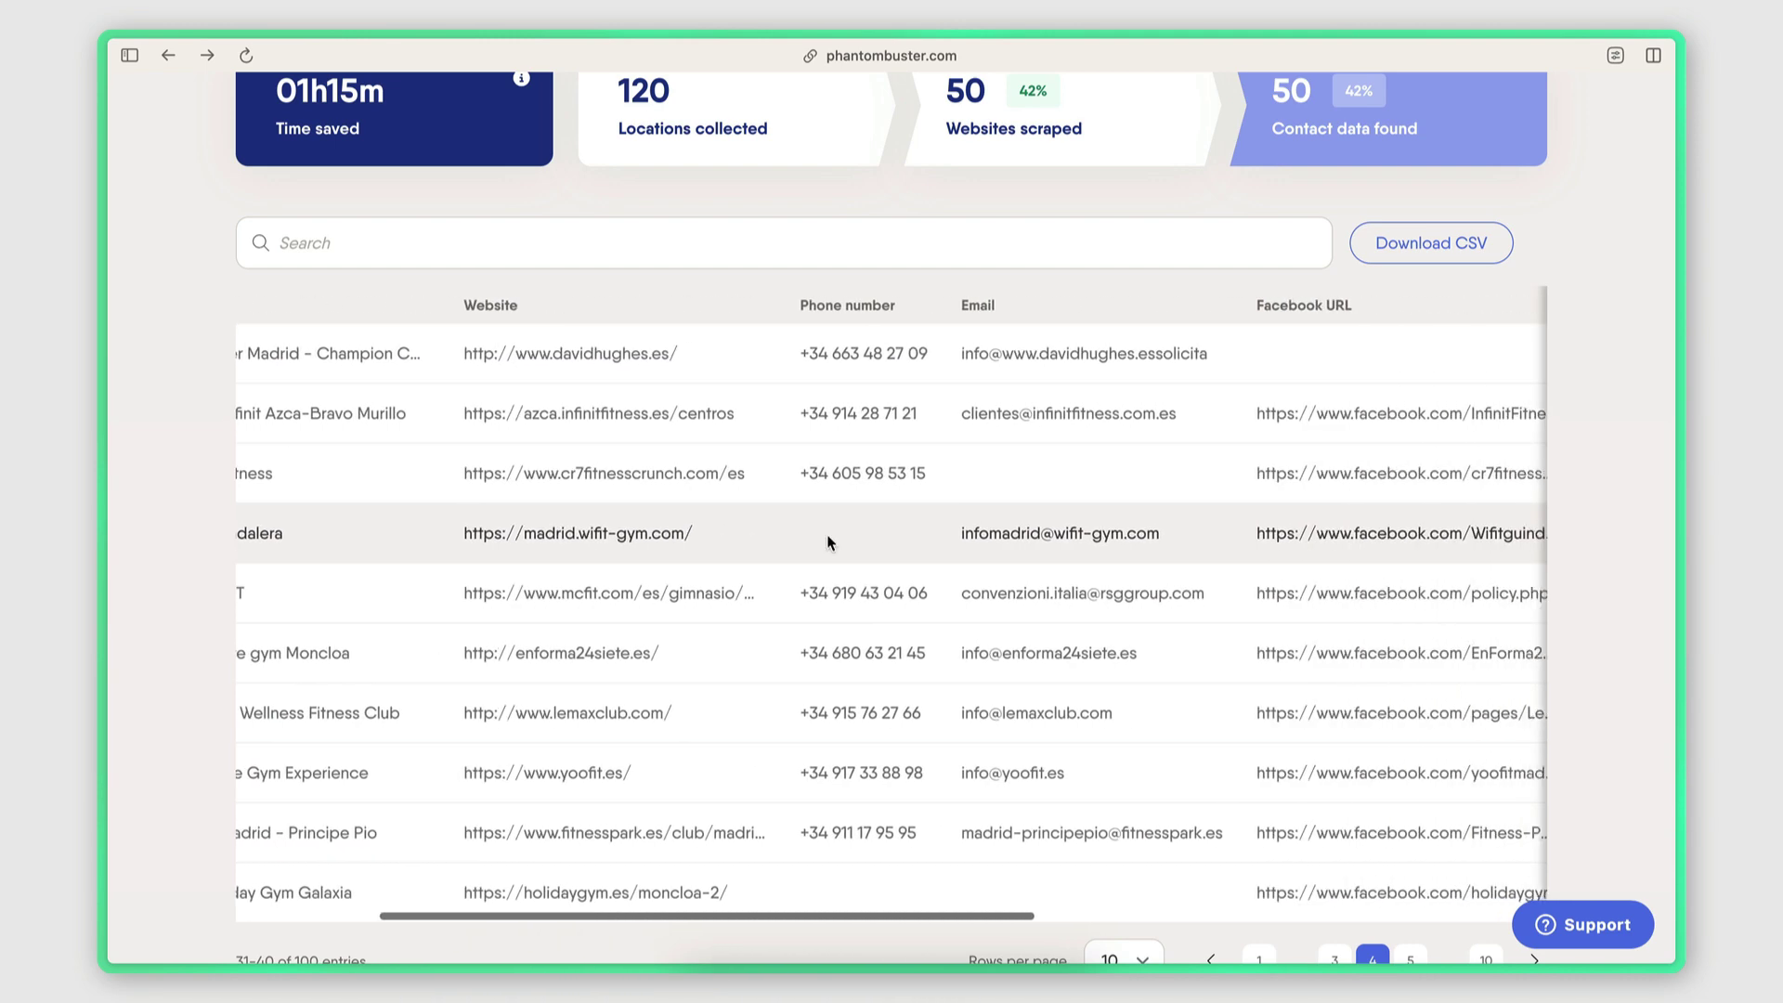
{"action": "scroll", "coordinate": [1029, 459], "scroll_direction": "left", "scroll_amount": 1}
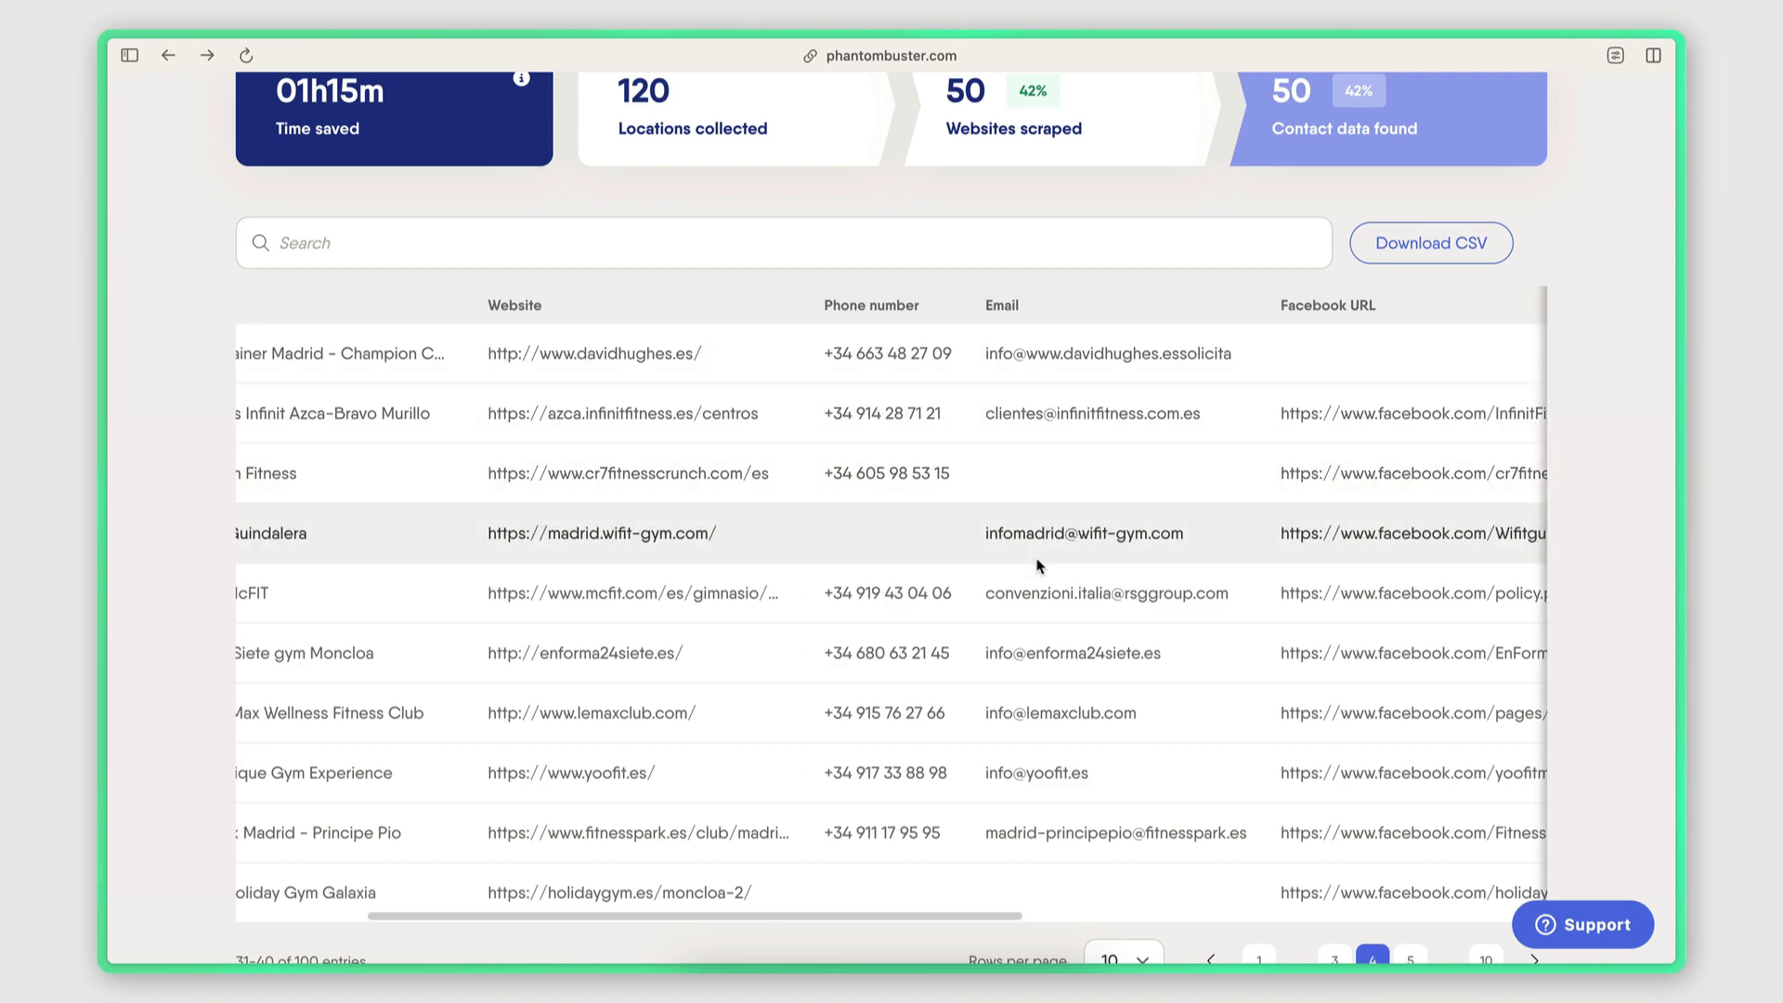
{"action": "scroll", "coordinate": [1037, 564], "scroll_direction": "left", "scroll_amount": 4}
{"action": "scroll", "coordinate": [1038, 565], "scroll_direction": "right", "scroll_amount": 2}
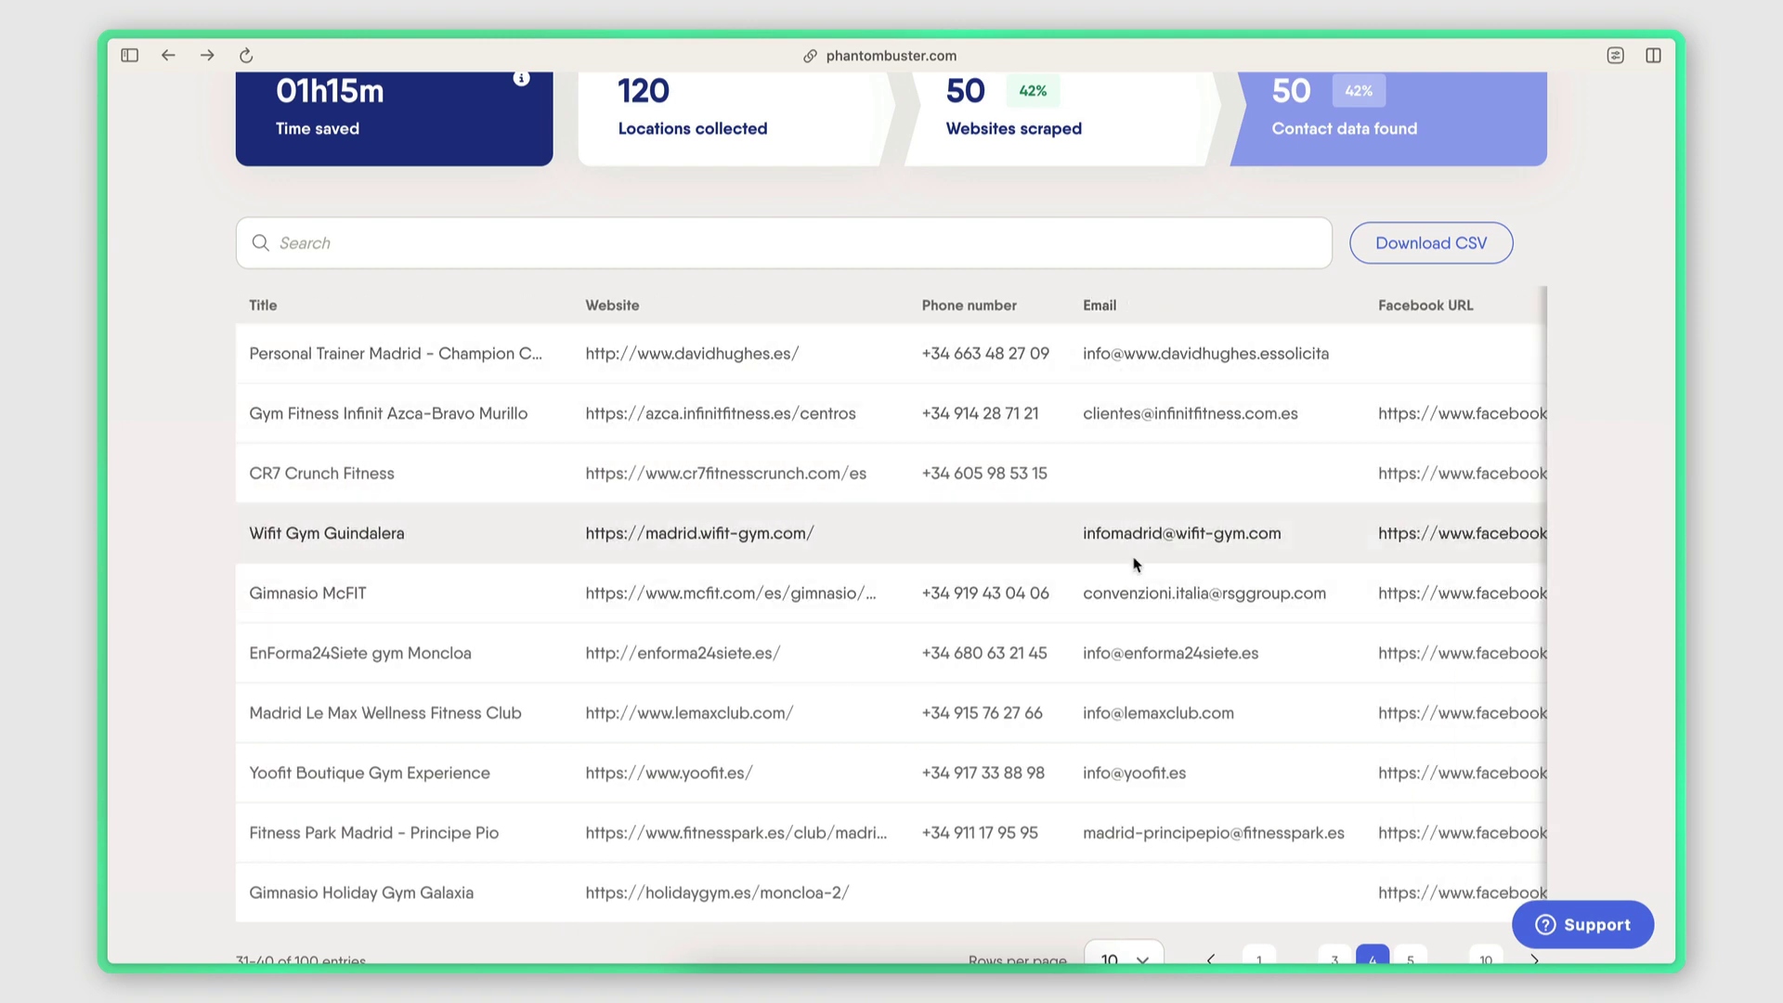
{"action": "scroll", "coordinate": [1149, 768], "scroll_direction": "down", "scroll_amount": 1}
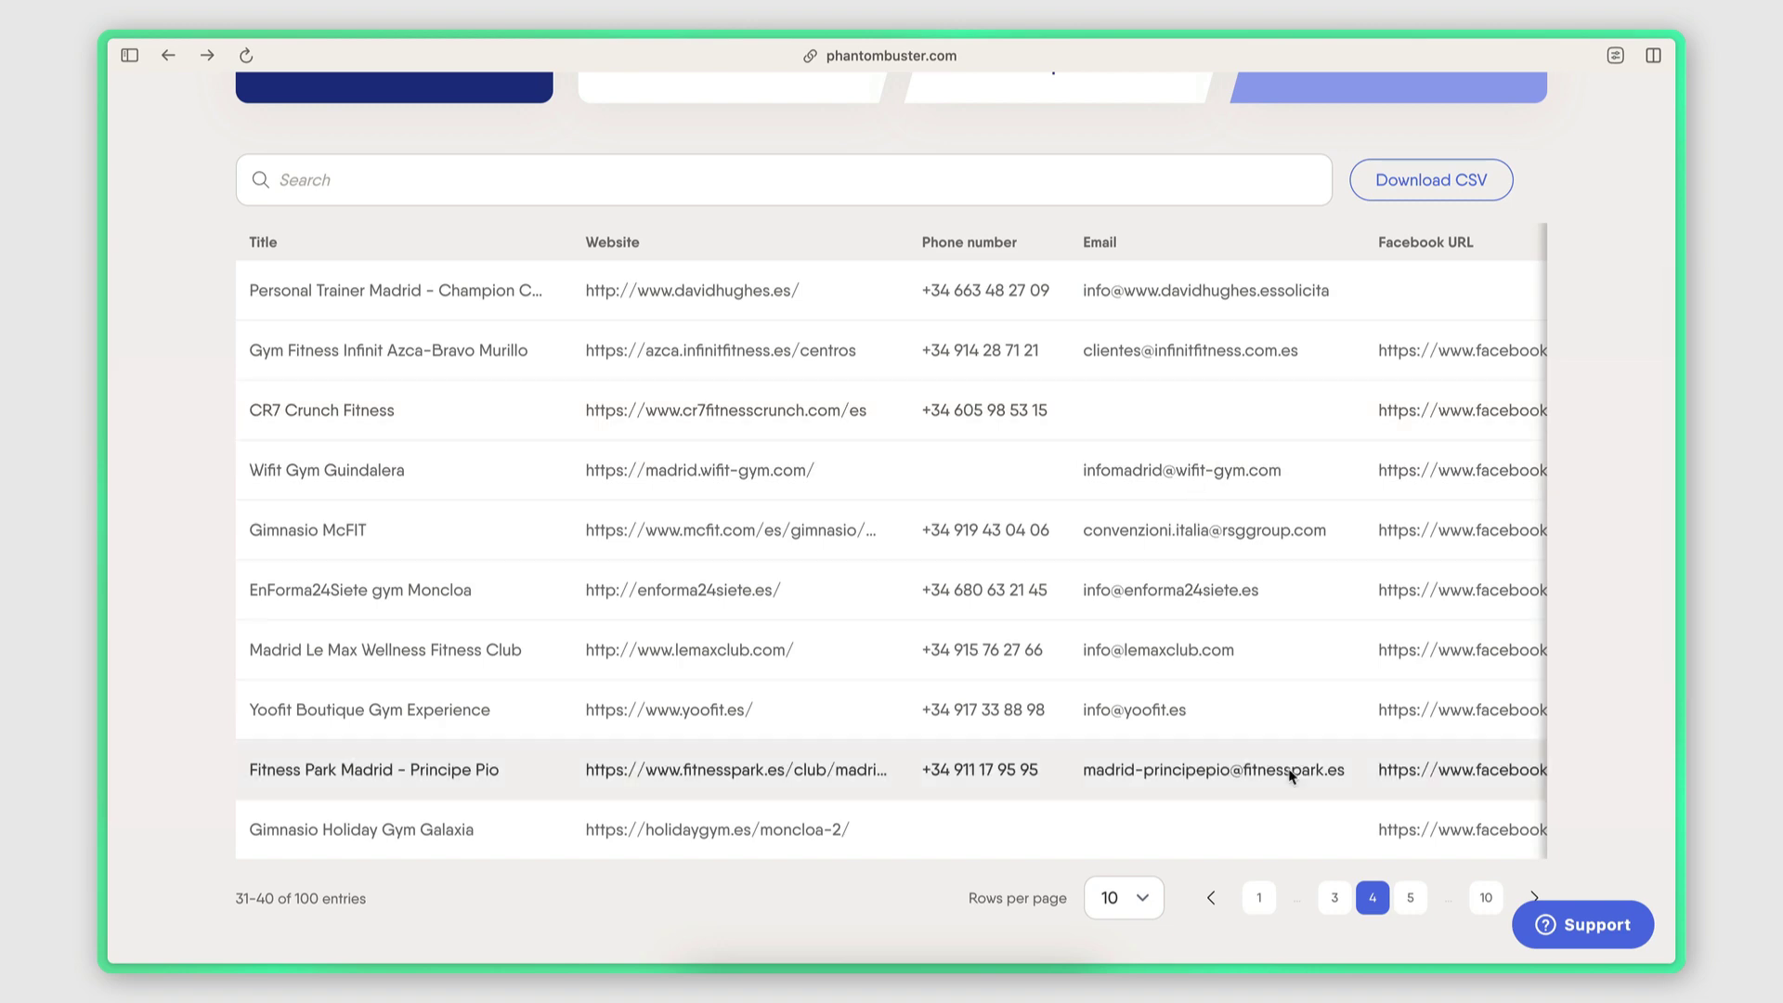
{"action": "left_click", "coordinate": [1410, 902]}
Page the results table back to page 2, listing gyms like Basic Fit and Viva Gym
{"action": "left_click", "coordinate": [1334, 905]}
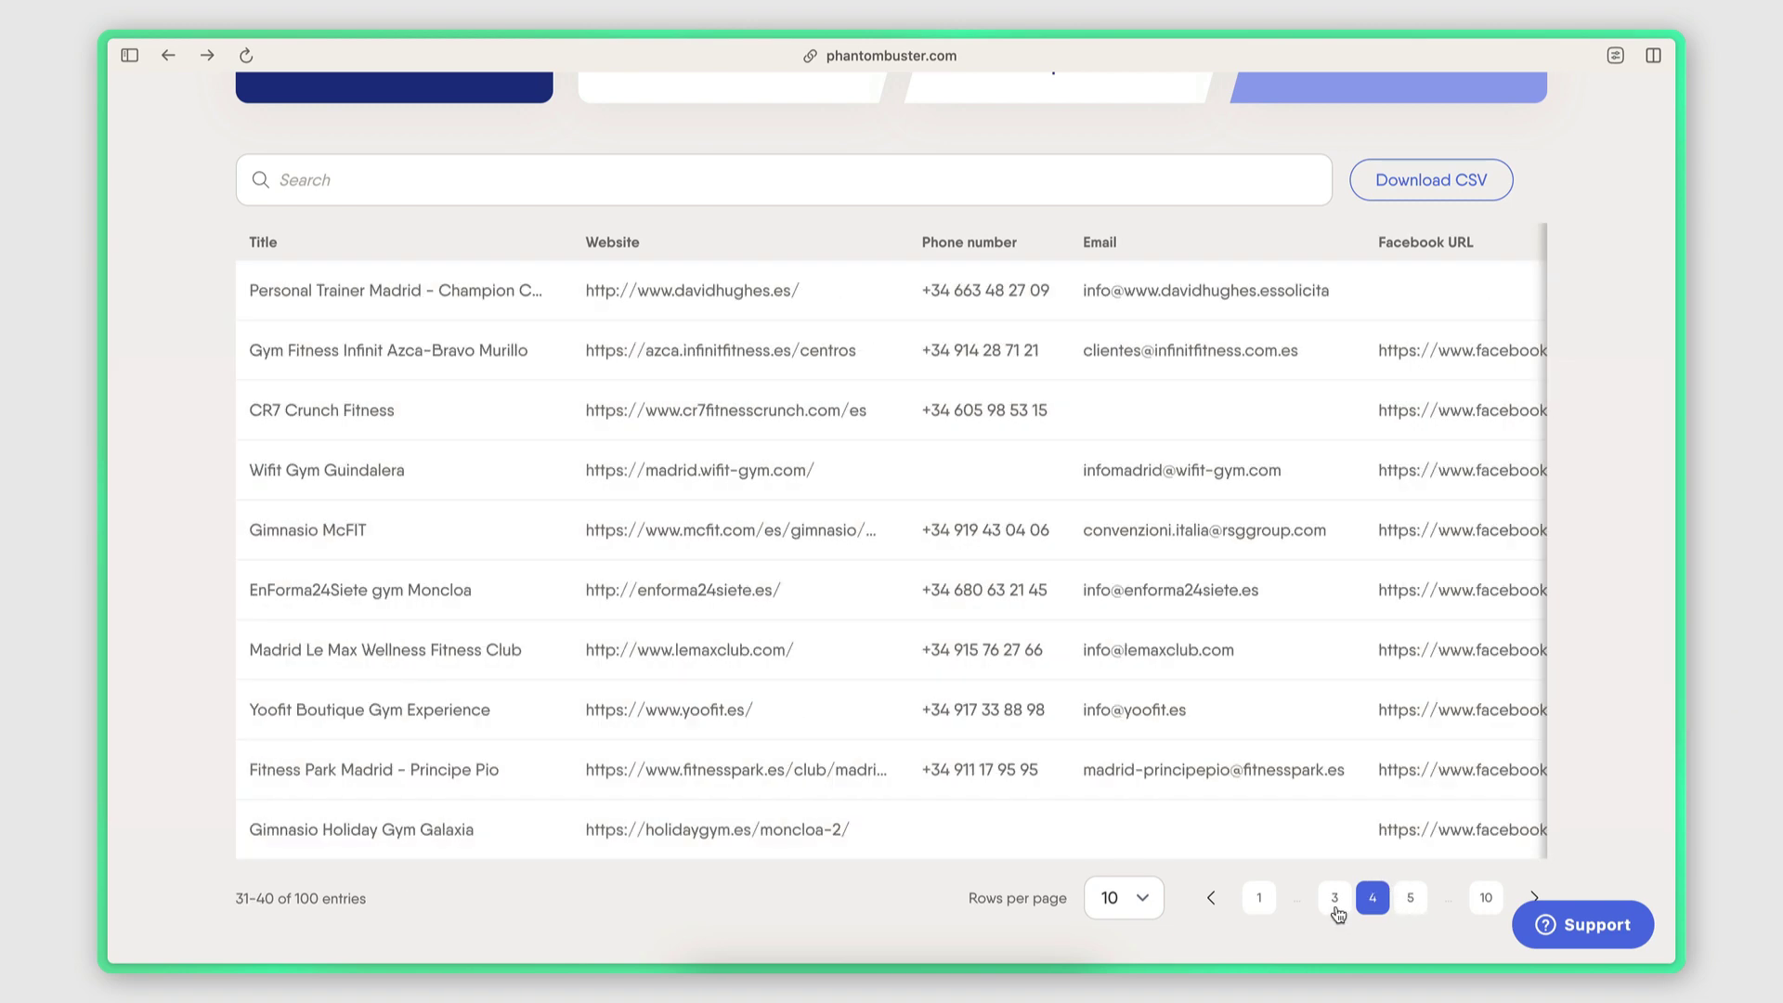
{"action": "left_click", "coordinate": [1334, 907]}
{"action": "left_click", "coordinate": [1302, 901]}
{"action": "scroll", "coordinate": [1074, 668], "scroll_direction": "up", "scroll_amount": 3}
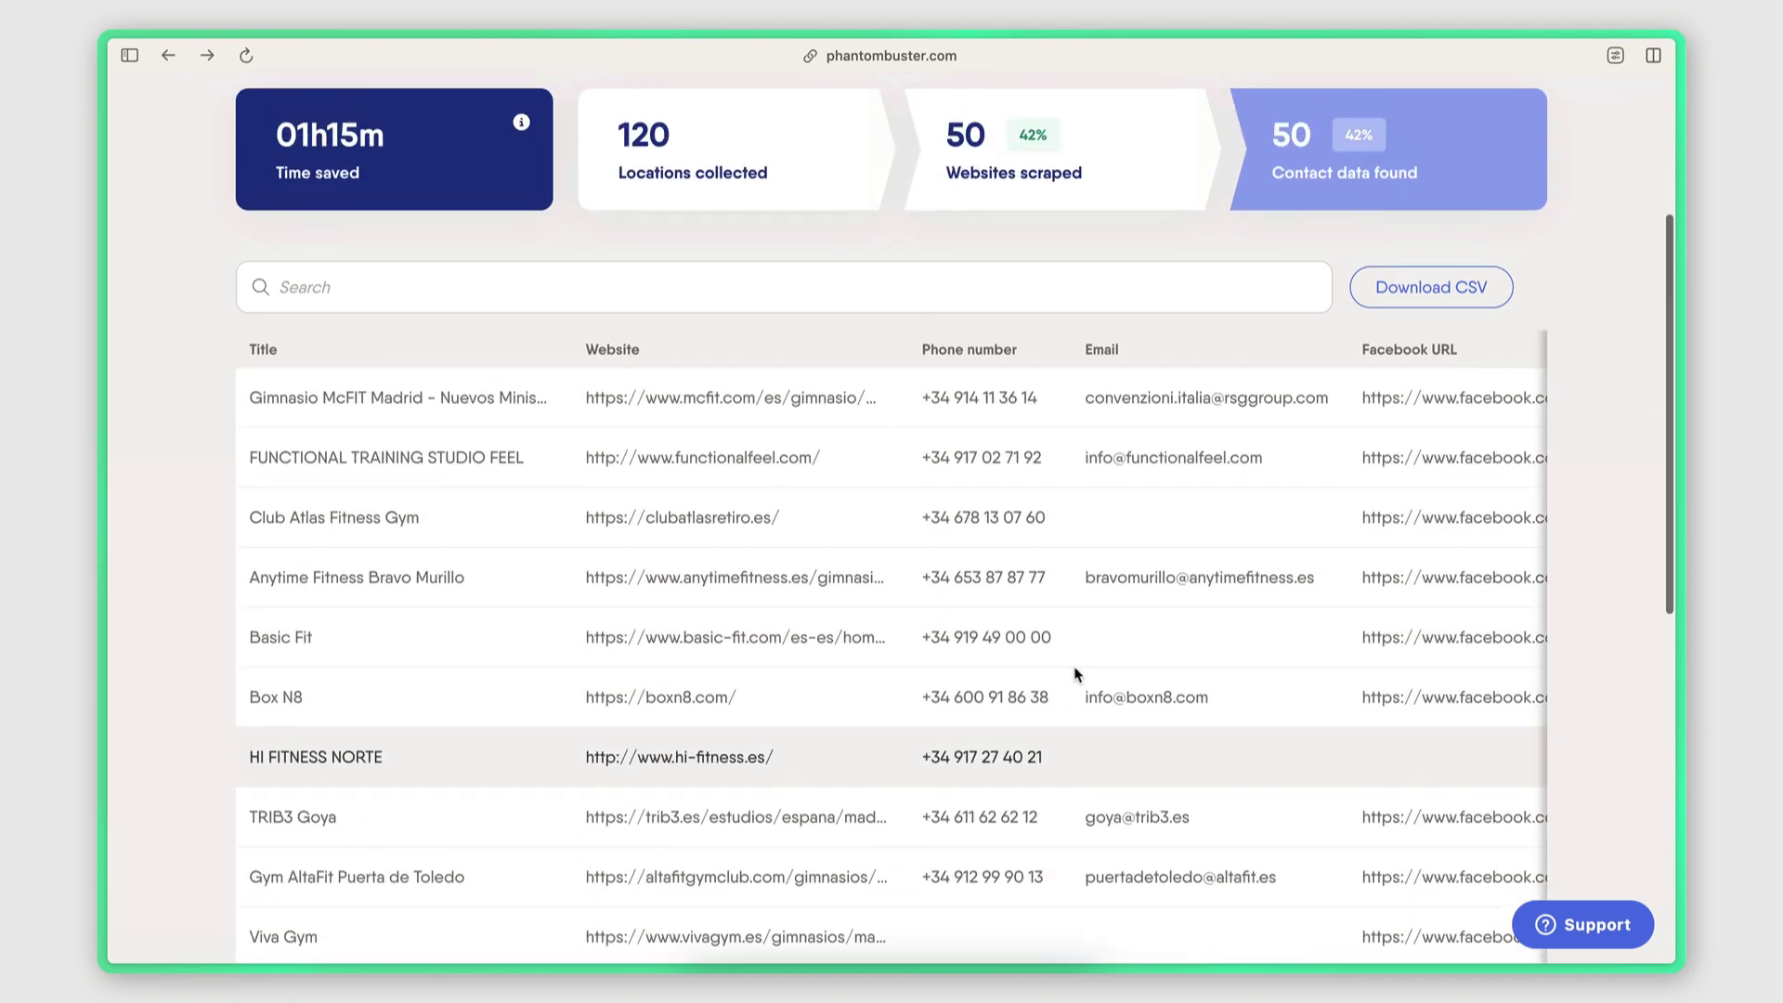
{"action": "scroll", "coordinate": [1573, 599], "scroll_direction": "down", "scroll_amount": 1}
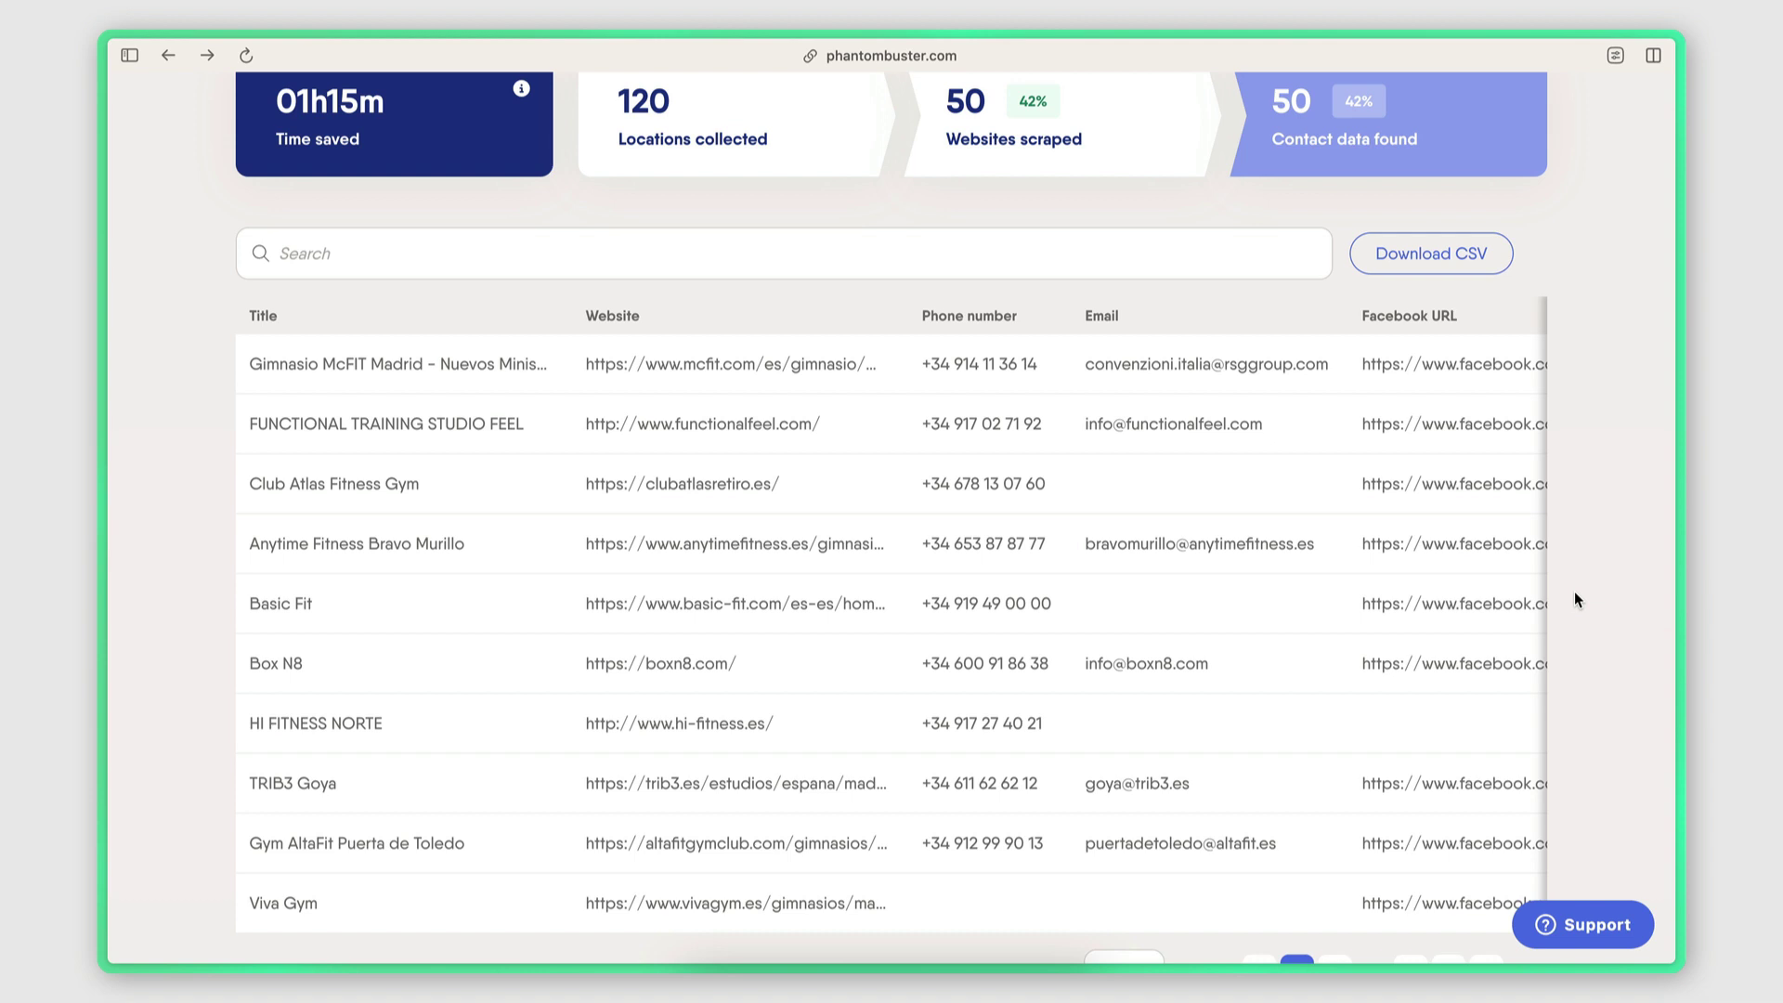